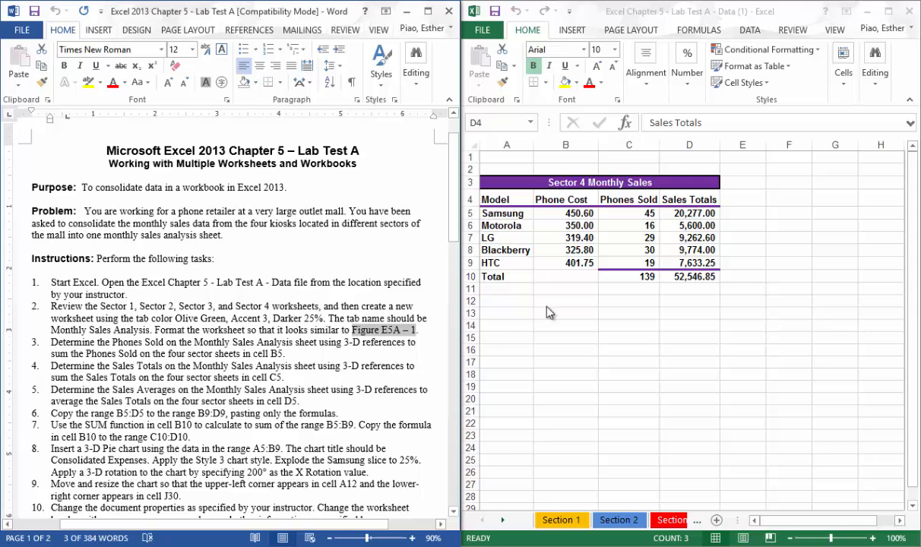
Review the monthly sales data on the Section 1, Section 2 and Section 3 worksheets.
left_click(663, 344)
left_click(582, 522)
left_click(618, 520)
left_click(669, 521)
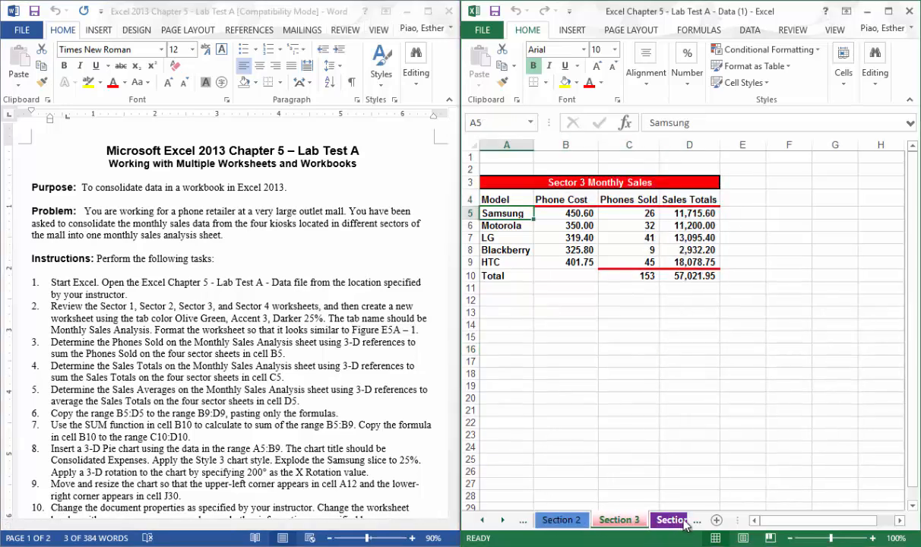
left_click(684, 523)
left_click(513, 520)
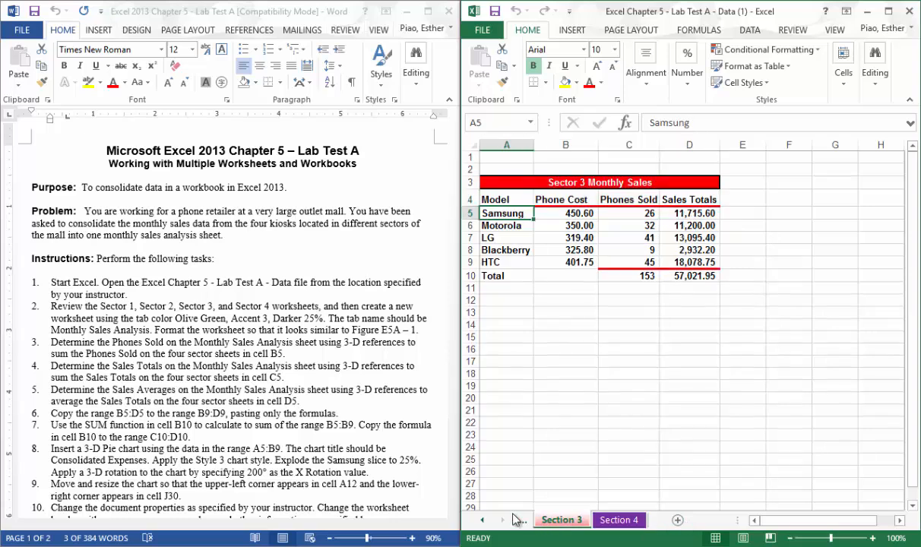
Switch to the Word document and read instructions 1 and 2 plus the sample layout in Figure E5A – 1.
left_click(210, 316)
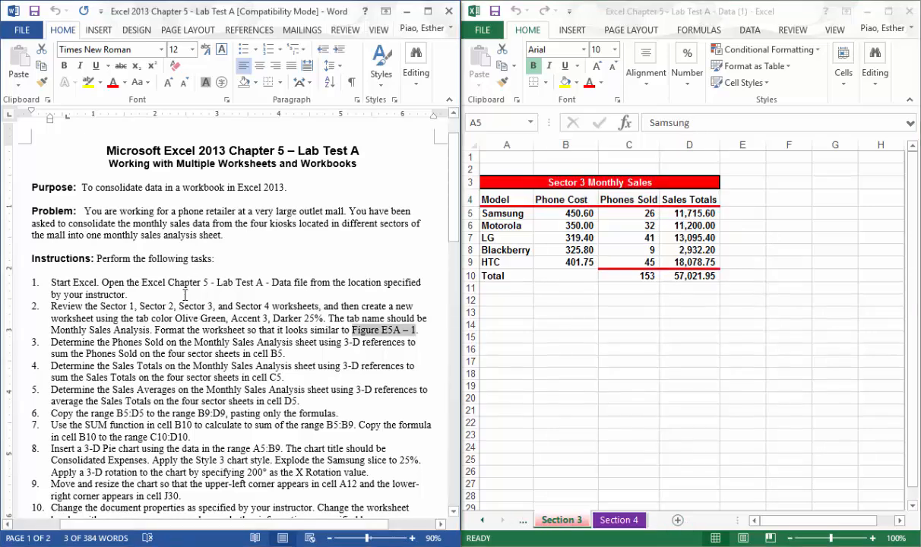
left_click_drag(50, 281, 128, 295)
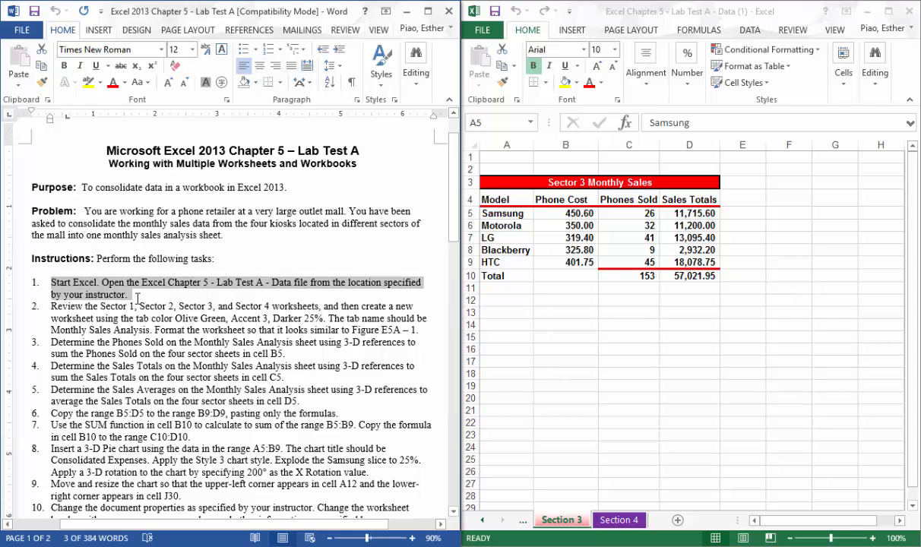
left_click(135, 290)
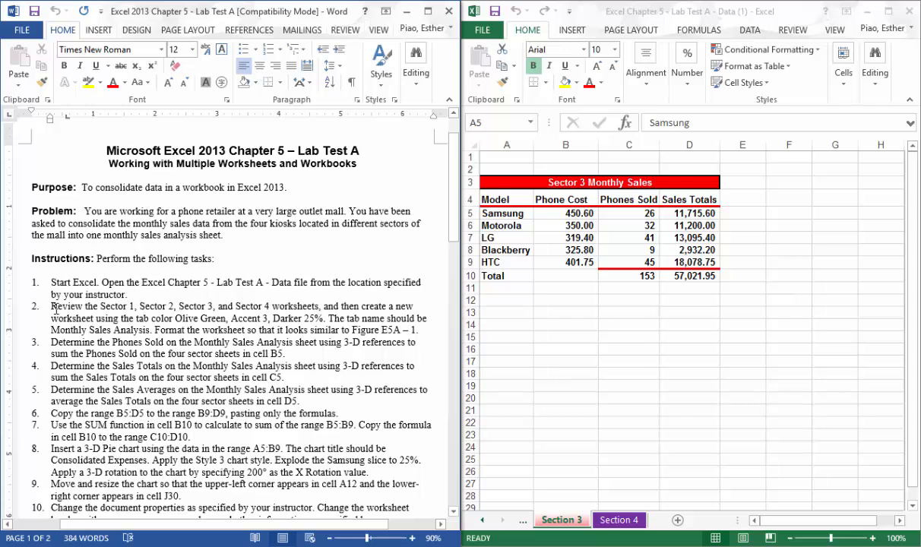
left_click_drag(51, 306, 267, 320)
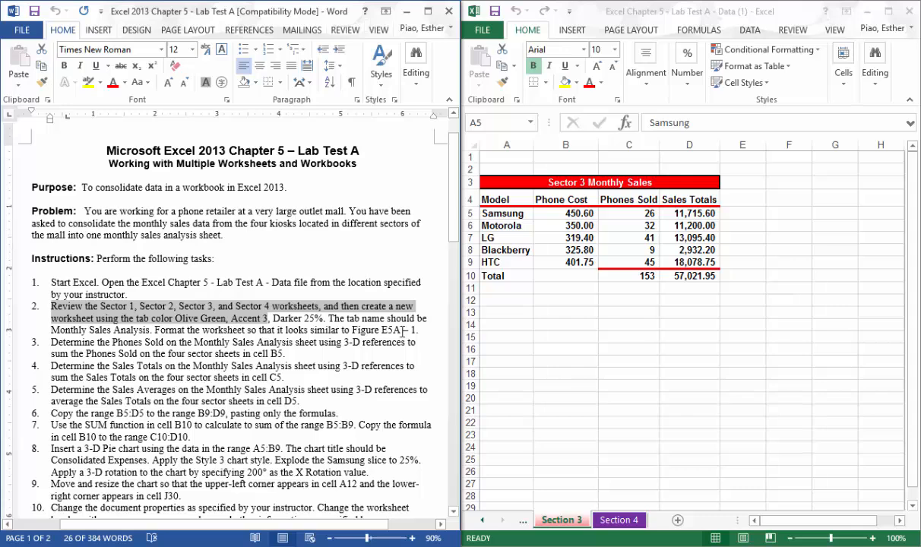
left_click_drag(453, 259, 454, 416)
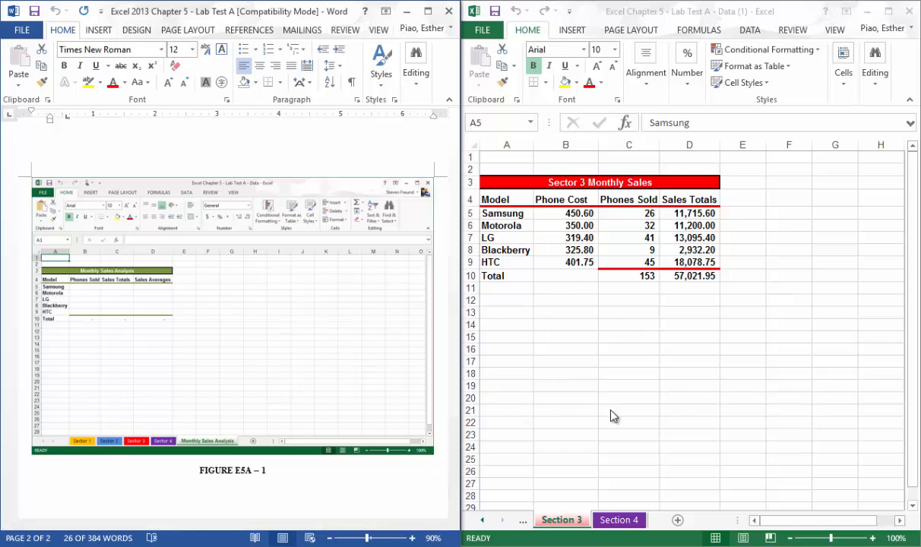
left_click(572, 364)
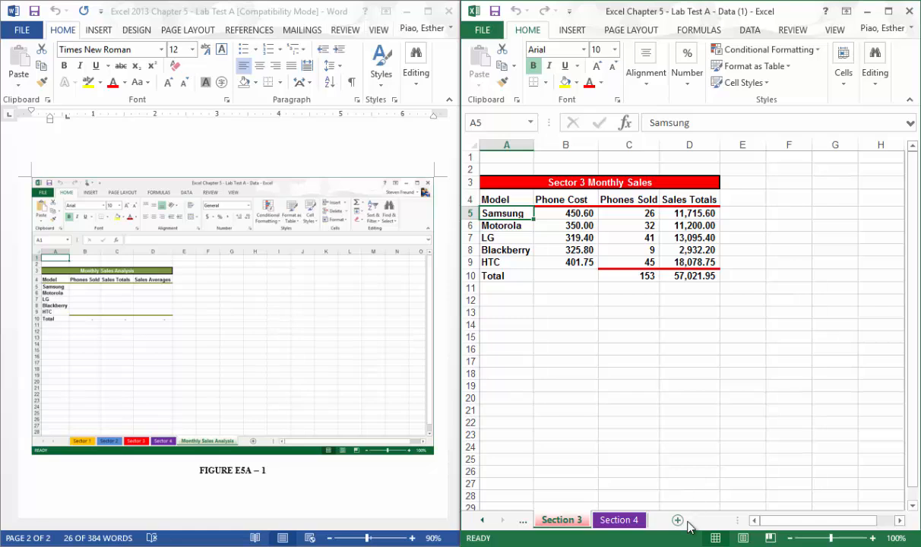
left_click(678, 520)
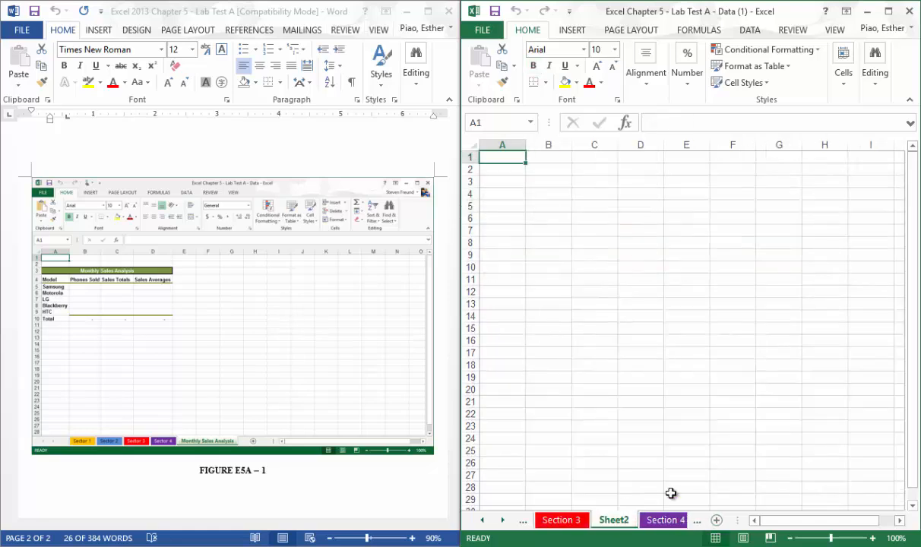
left_click(673, 519)
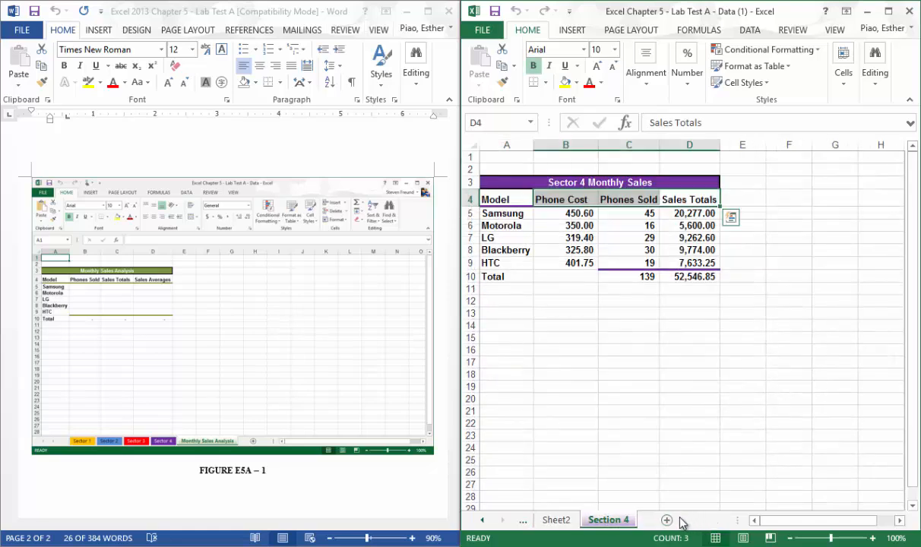
left_click(573, 524)
left_click_drag(572, 524, 644, 522)
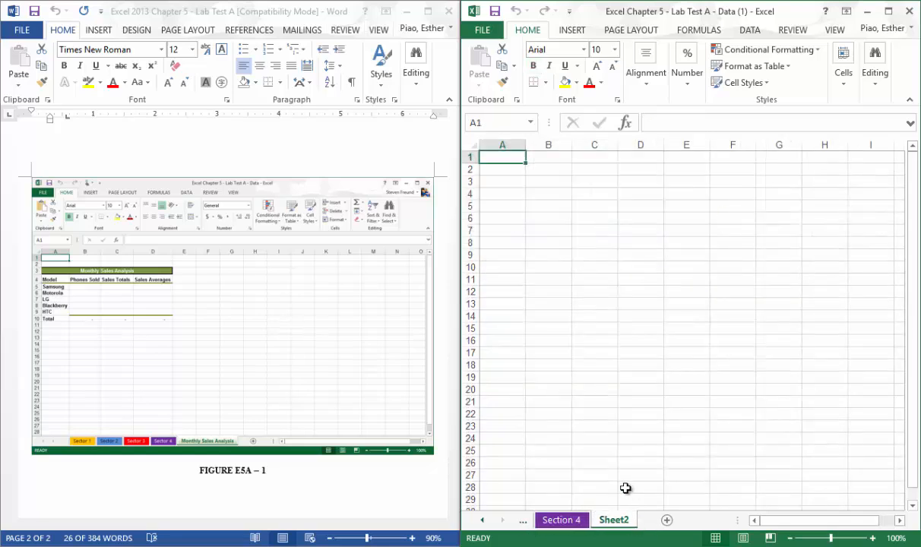
right_click(604, 525)
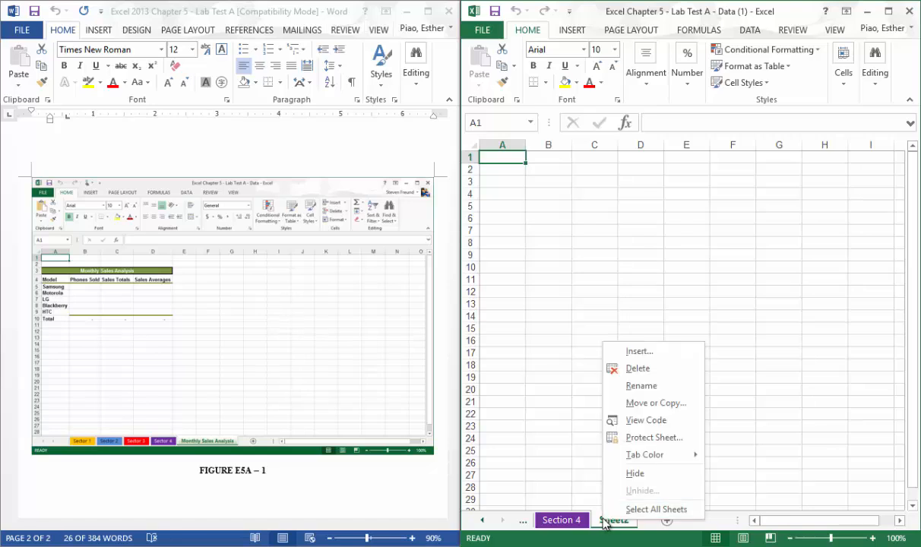
left_click(634, 368)
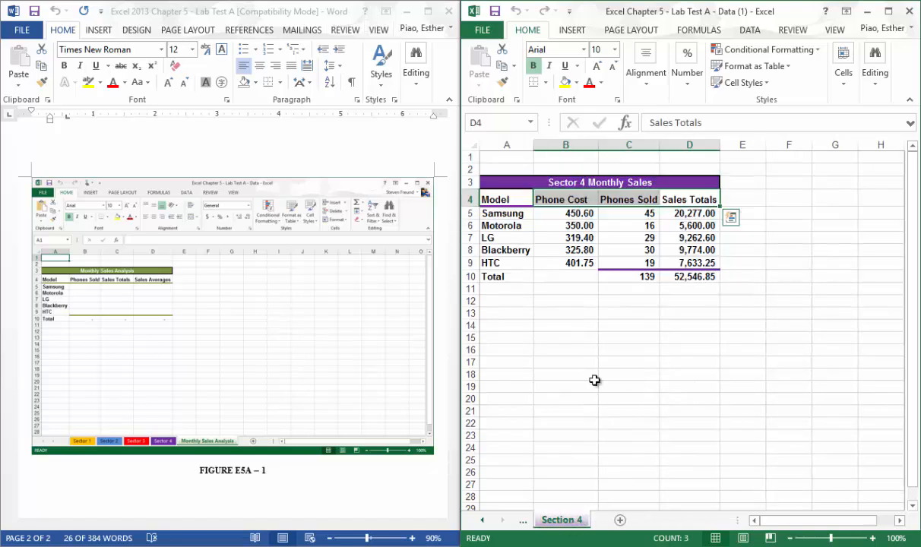
Create a copy of the Section 4 worksheet at the end of the workbook.
left_click(608, 236)
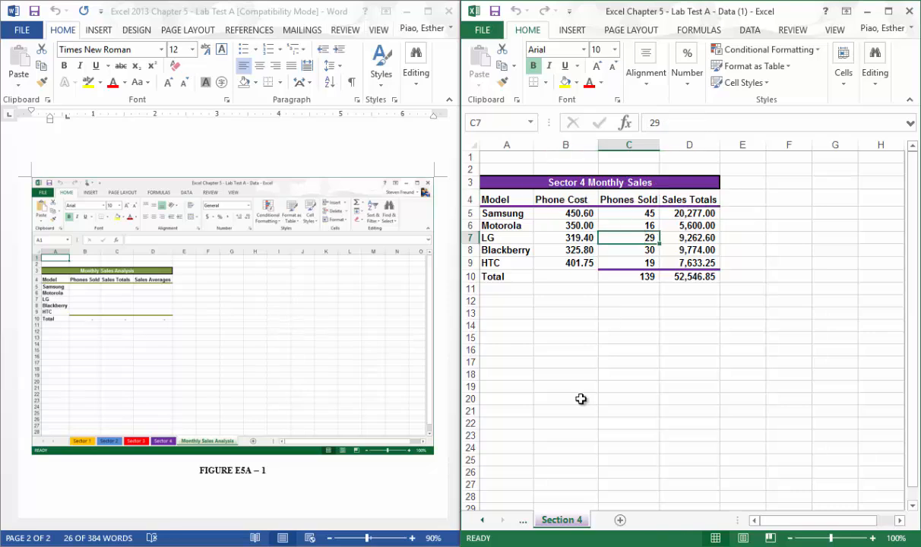
right_click(566, 520)
left_click(597, 403)
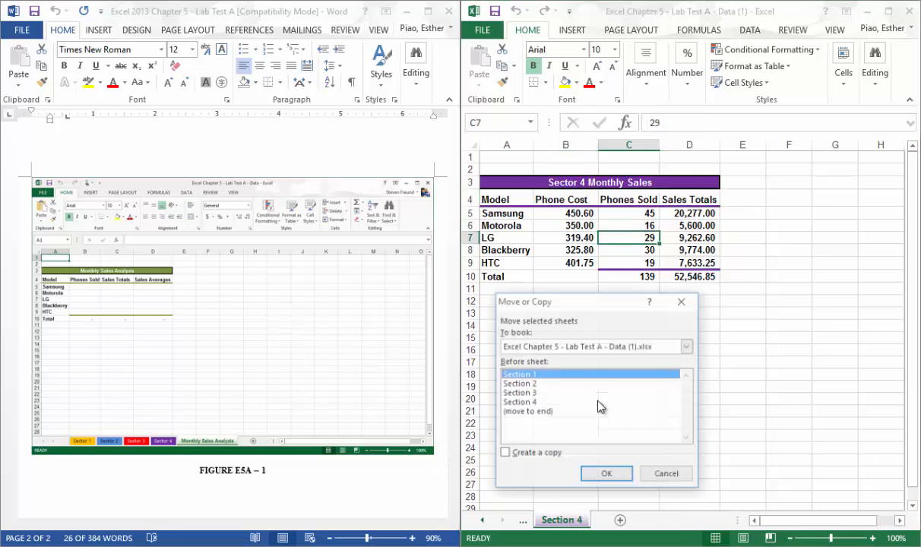
left_click(514, 453)
left_click(564, 413)
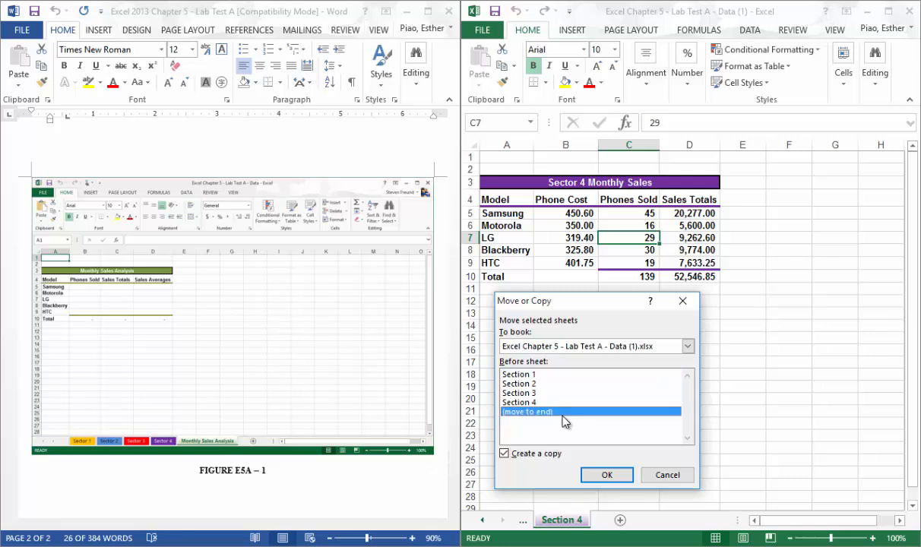
left_click(591, 475)
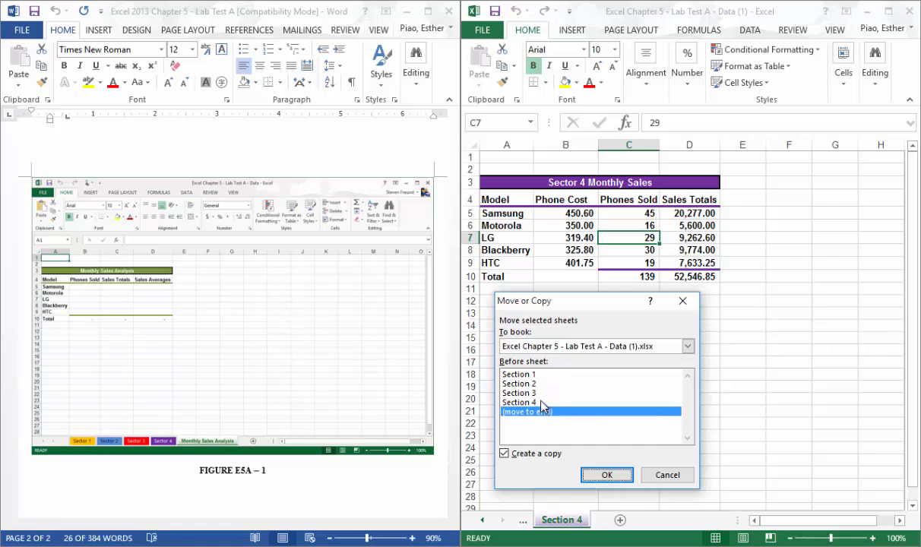
left_click(612, 481)
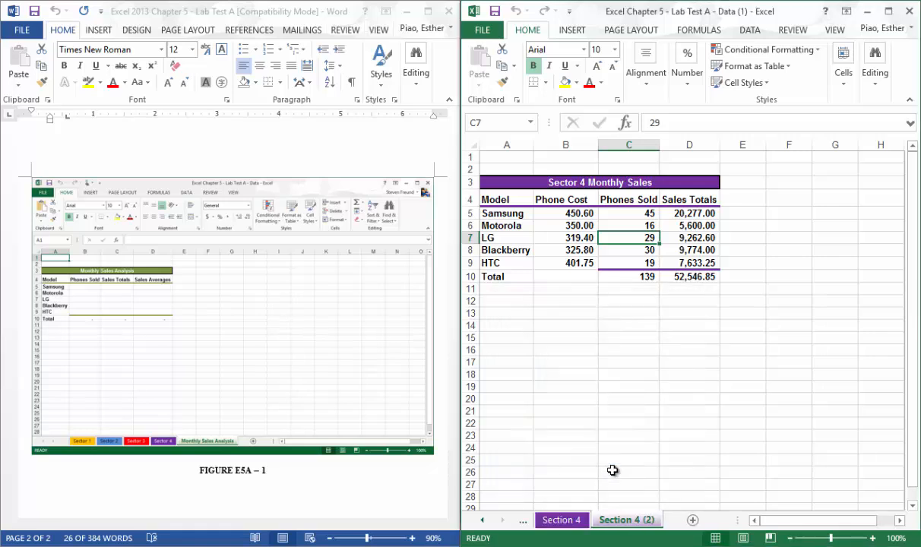
Rename the copied worksheet as Monthly Sales Analysis.
double_click(615, 521)
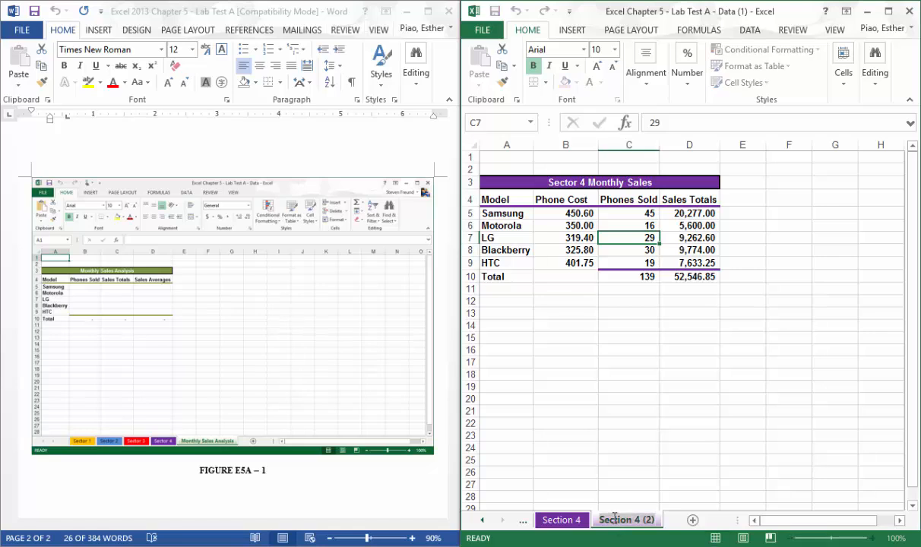
type("M")
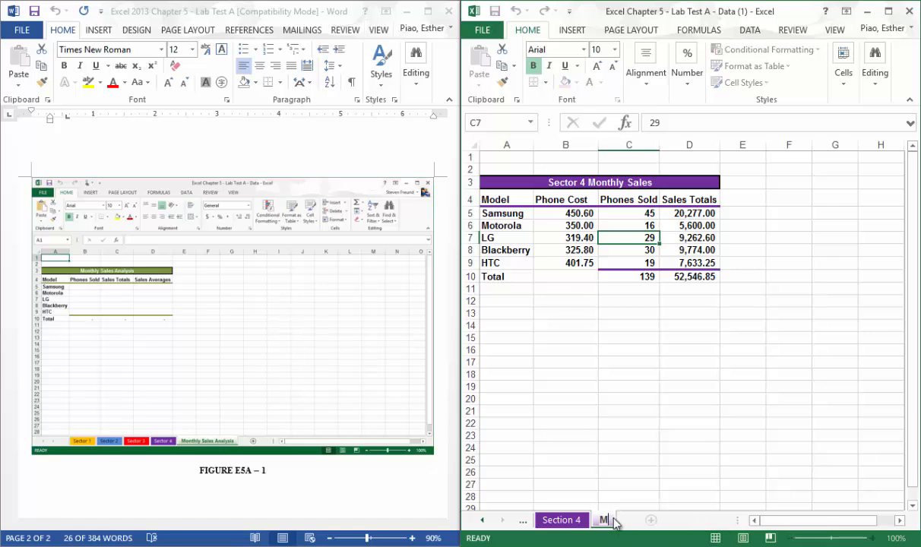
type("onthly")
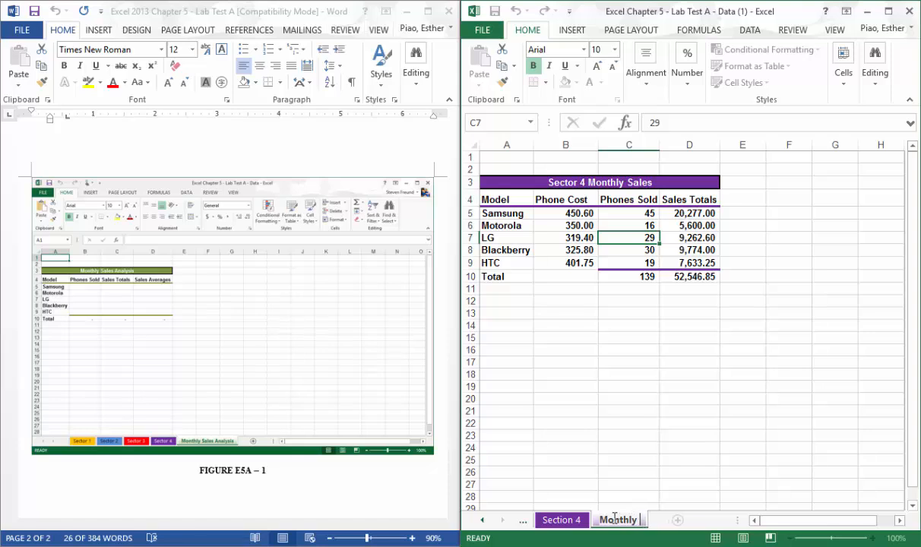
type(" Sales Ana")
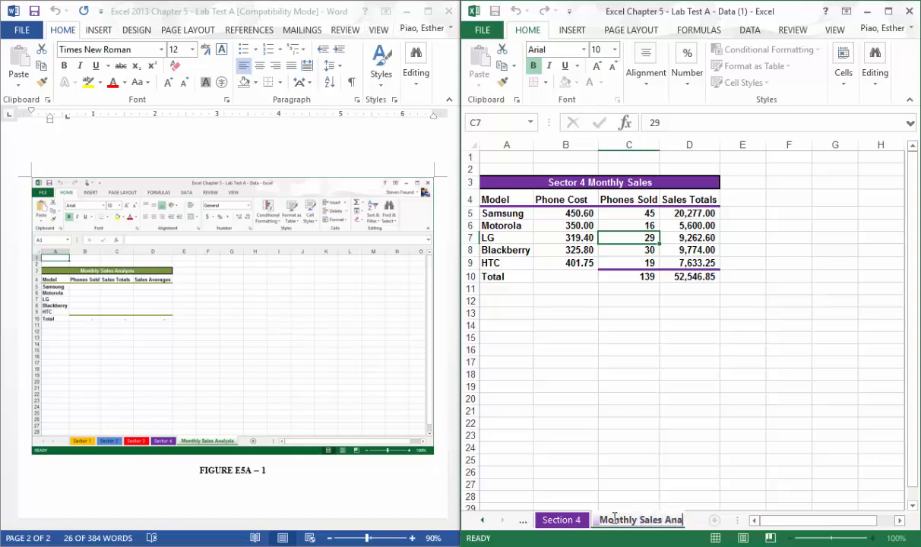
type("lysis")
key("Return")
Set the Monthly Sales Analysis sheet's tab color to Olive Green, Accent 3, Darker 25%.
right_click(614, 523)
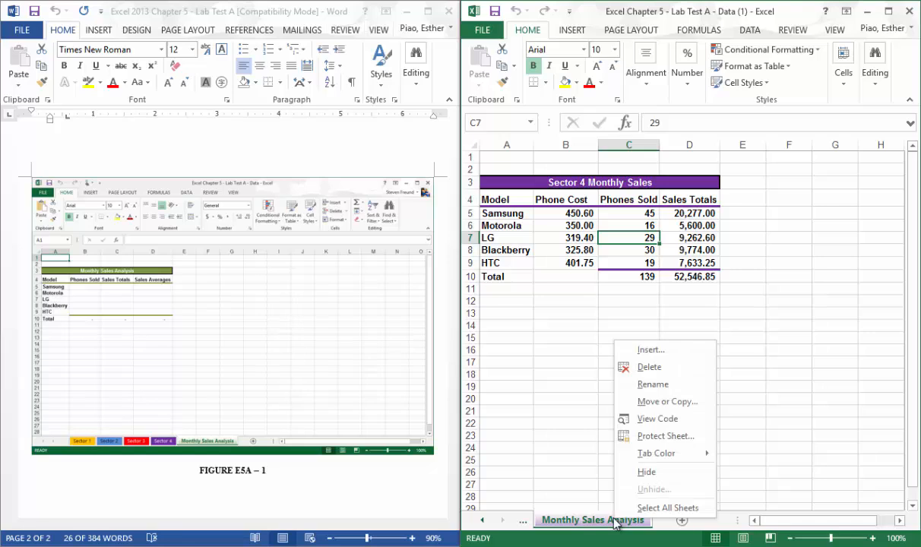
mouse_move(656, 454)
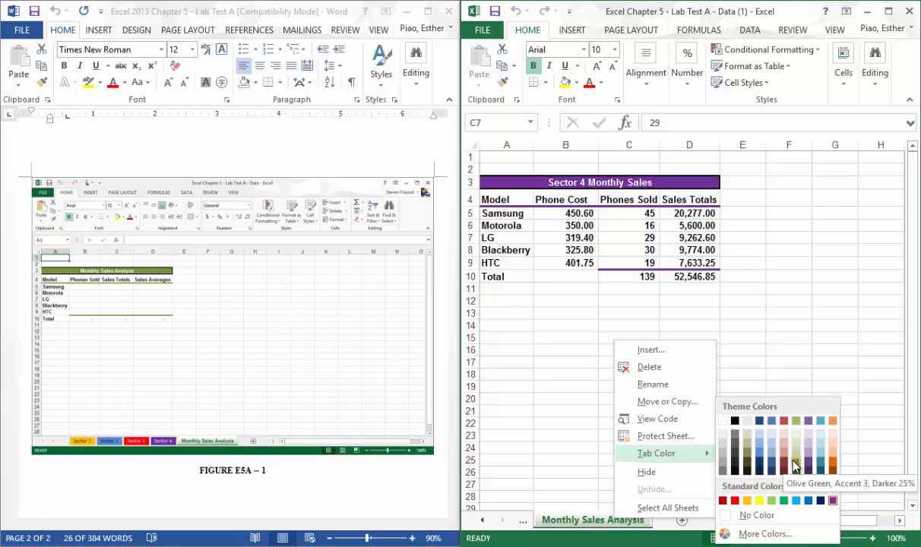
left_click(796, 465)
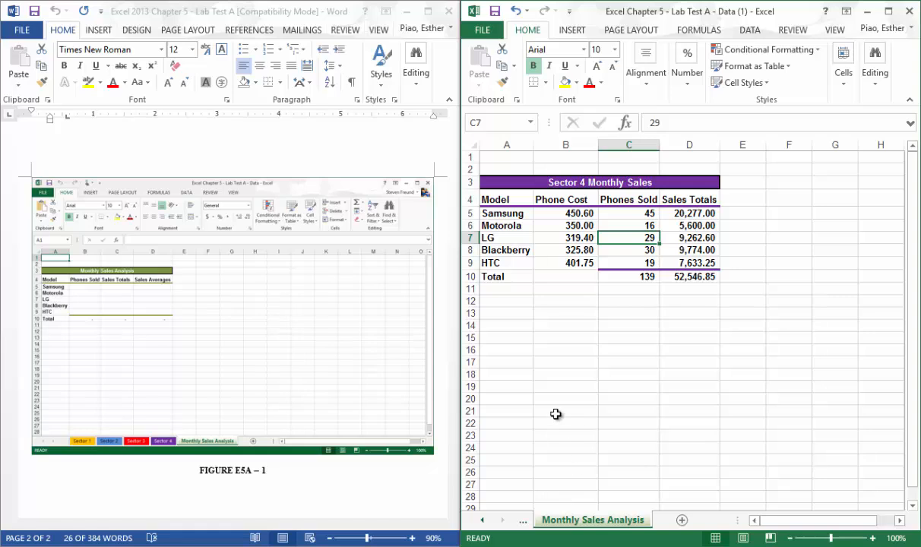
Examine which cell of the row 3 title banner holds the title text and how it spans A3:D3.
left_click(587, 348)
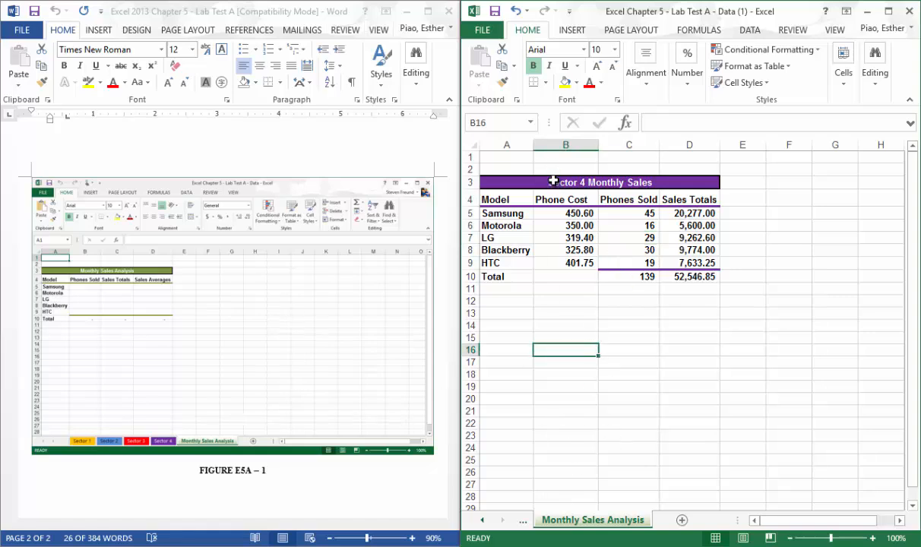
left_click(559, 181)
left_click(512, 179)
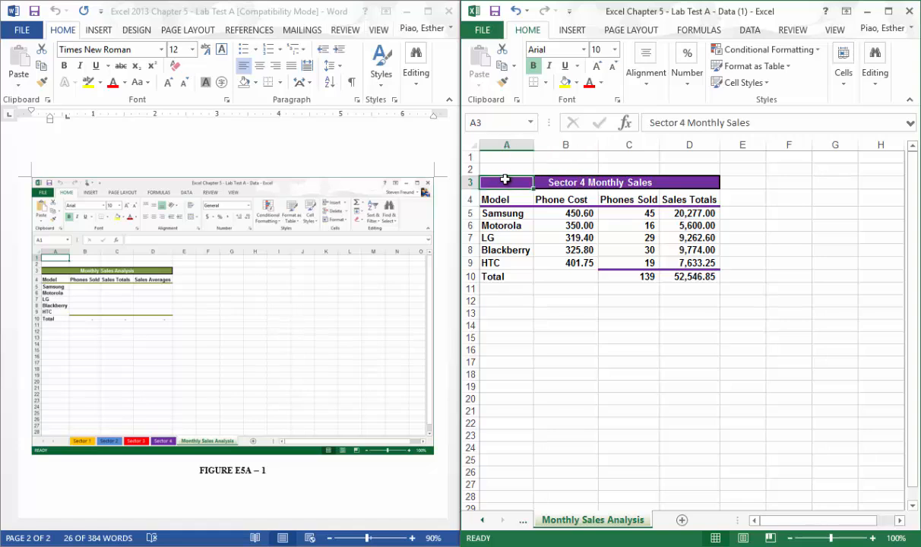
left_click(553, 182)
left_click_drag(520, 180, 551, 181)
left_click(553, 180)
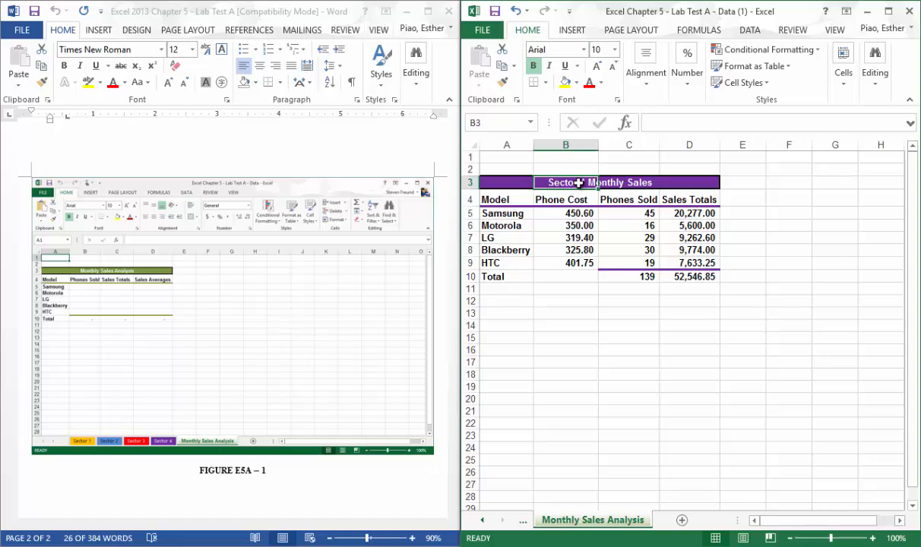
left_click(527, 182)
left_click(771, 128)
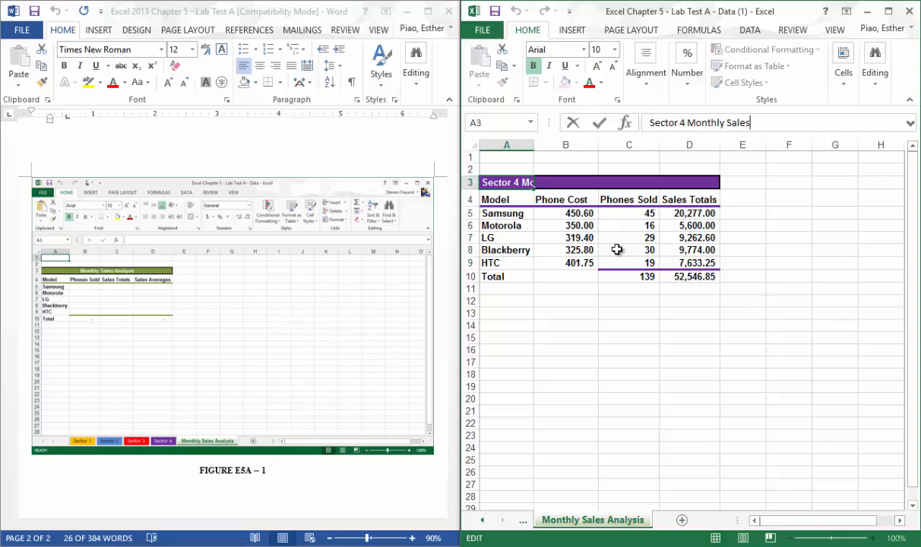
key("Escape")
left_click_drag(516, 183, 699, 184)
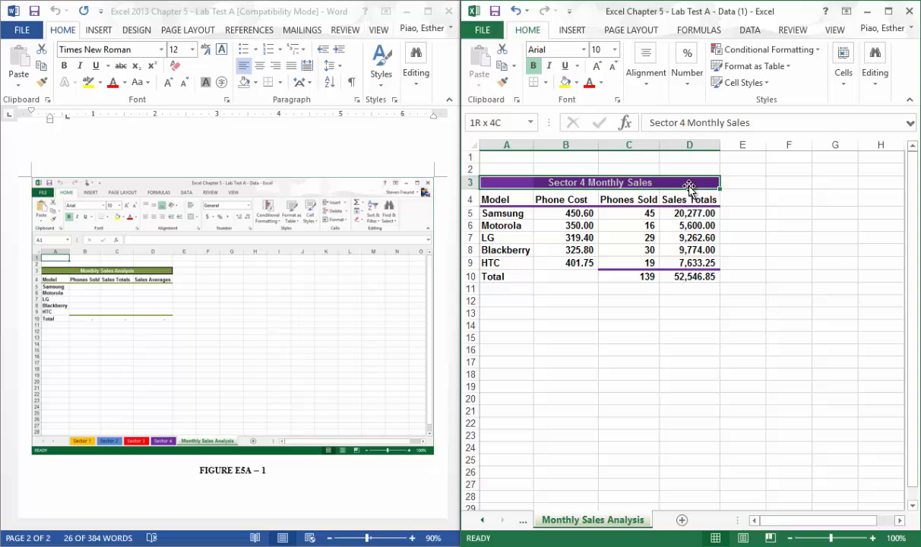
Replace the title text in A3 with Monthly Sales Analysis.
left_click(523, 185)
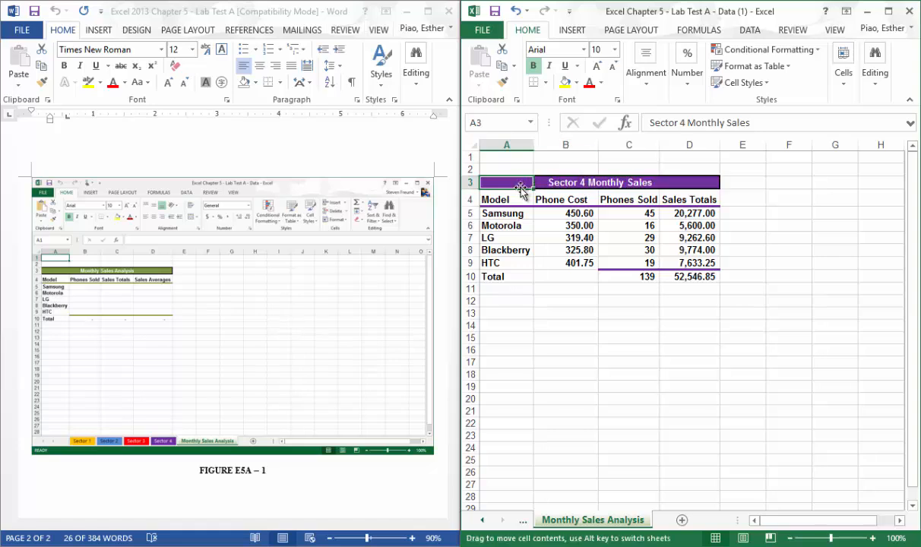
left_click(648, 122)
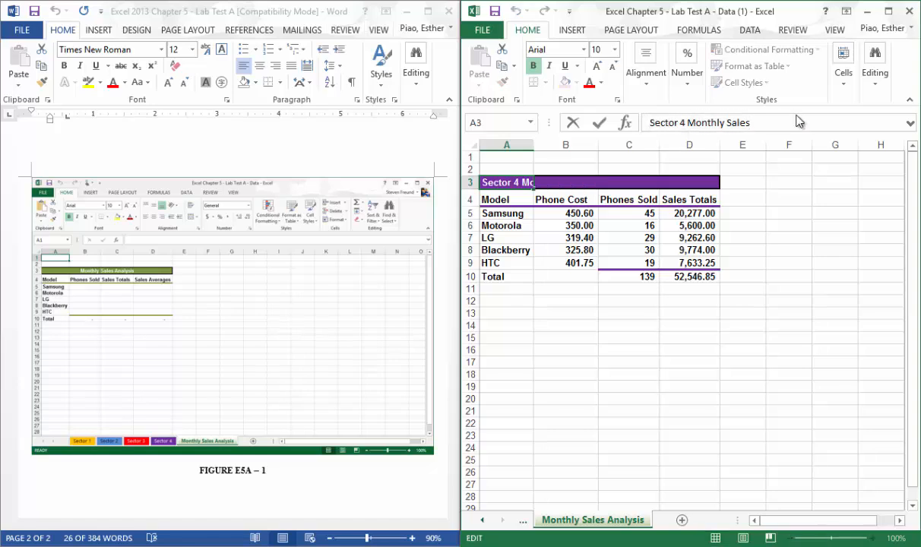
type("Monthly Sales")
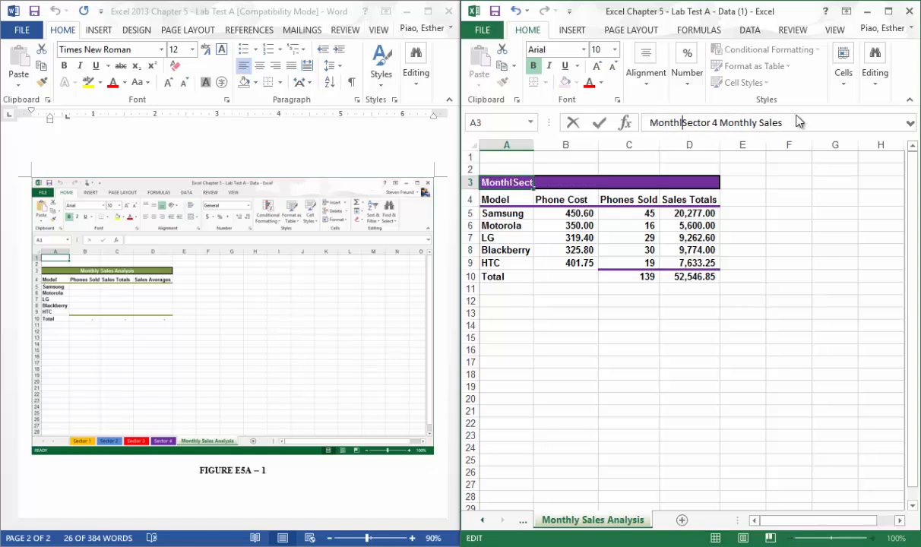
type(" Ana")
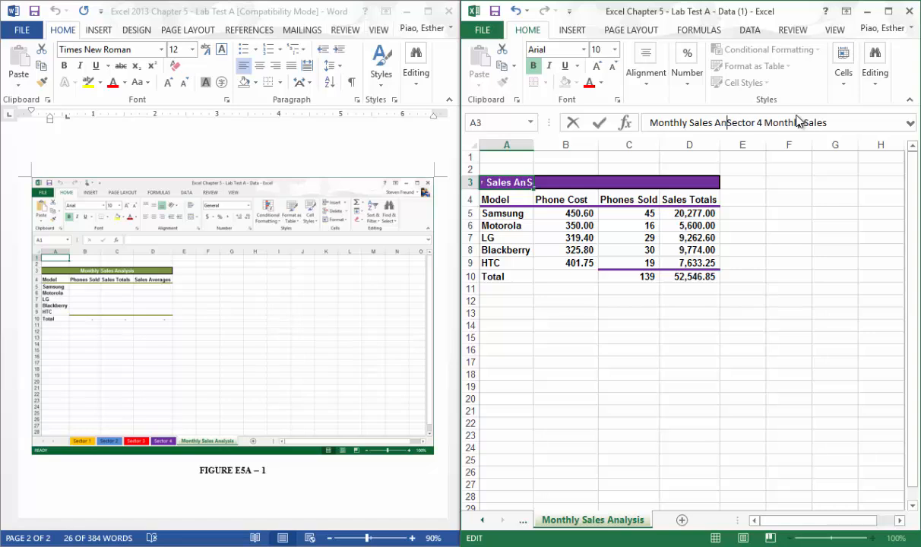
type("lysis")
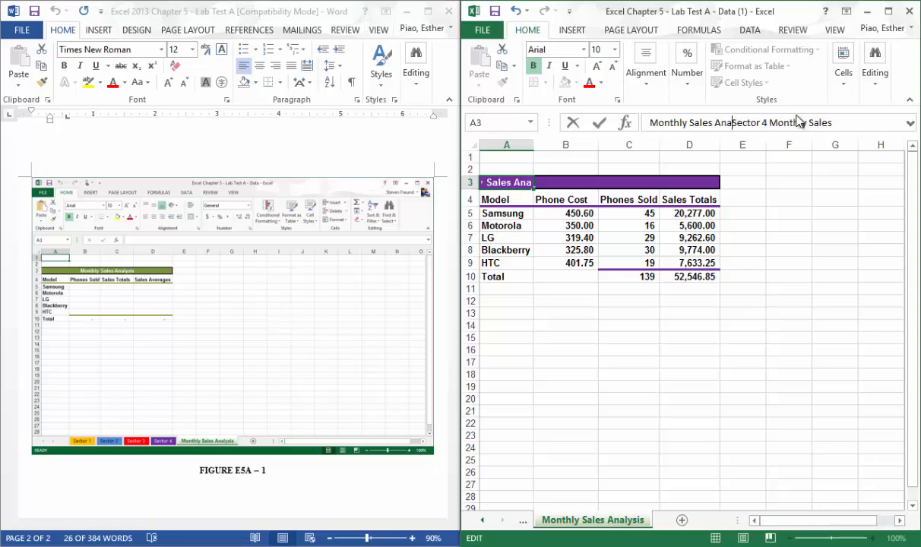
key("shift+Right")
key("shift+Right")
key("shift+Right")
key("shift+Right")
key("shift+Right")
key("shift+Right")
key("shift+Right")
key("shift+Right")
key("shift+Right")
key("shift+Right")
key("shift+Right")
key("shift+Right")
key("shift+Right")
key("shift+Right")
key("shift+Right")
key("shift+Right")
key("shift+Right")
key("shift+Right")
key("shift+Right")
key("shift+Right")
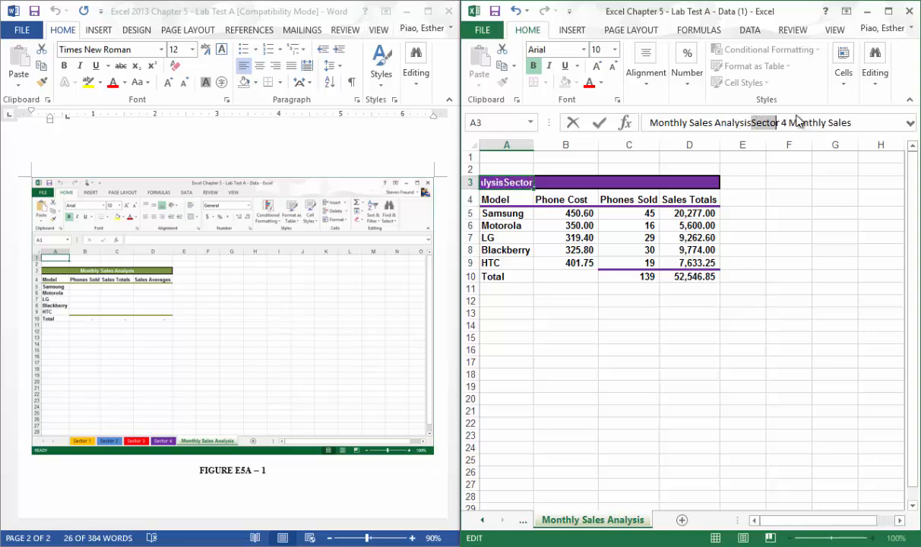
key("Delete")
key("Return")
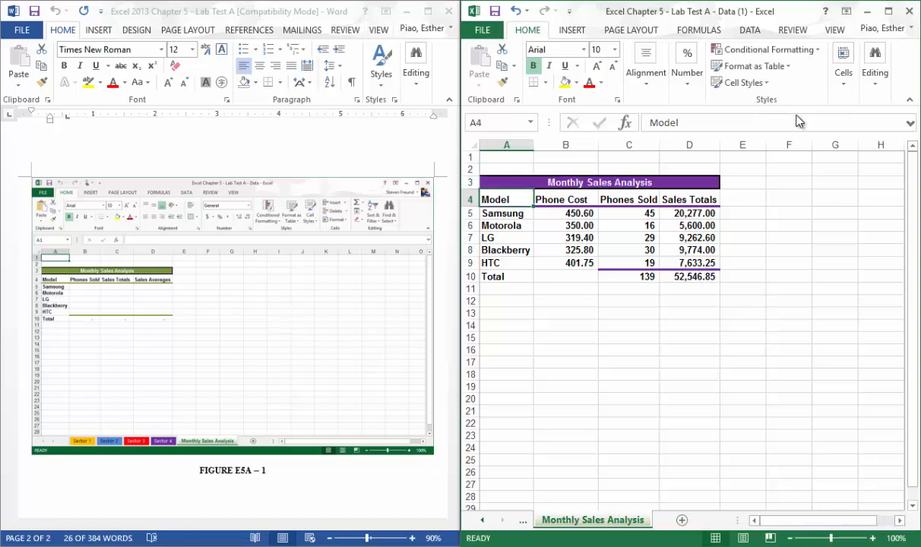
Clear the data in B5:D9 and change the headings in B4:D4 to Phones Sold, Sales Totals and Sales Average.
left_click_drag(568, 212, 681, 267)
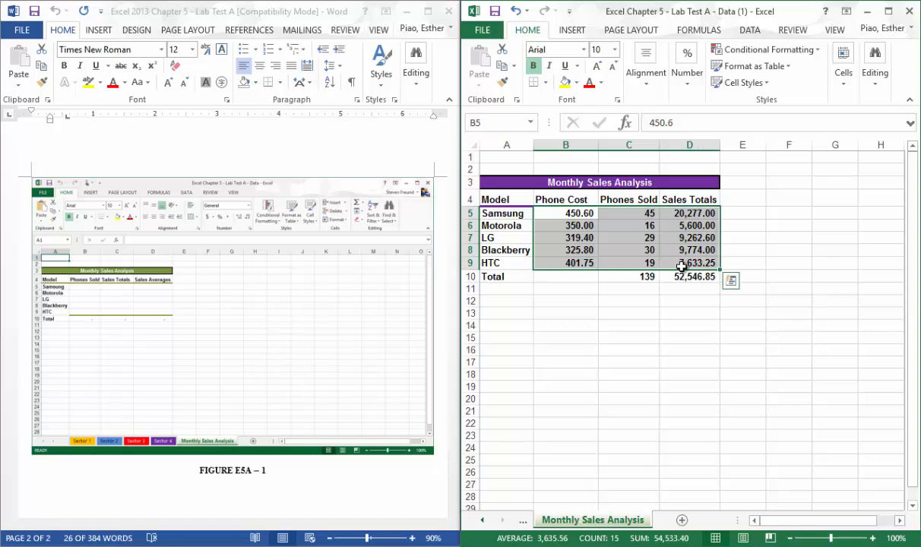
key("Delete")
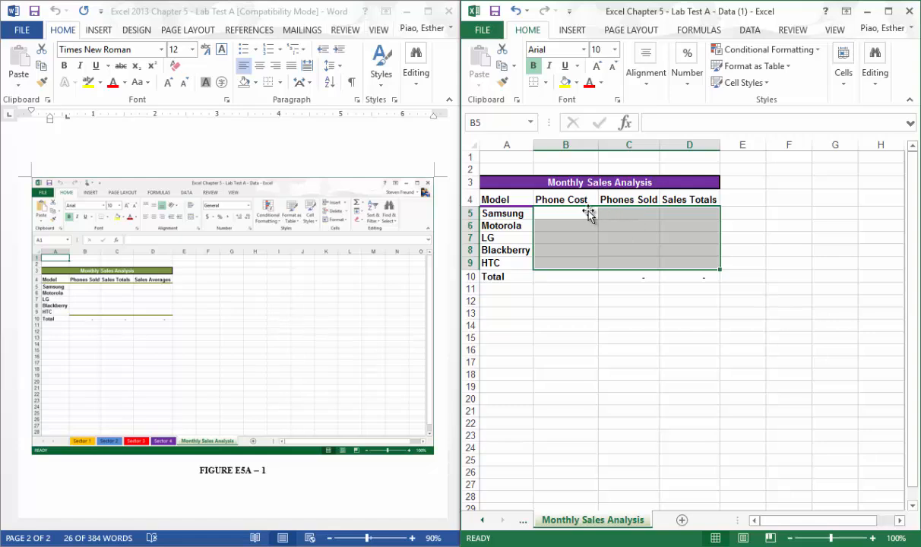
left_click(566, 196)
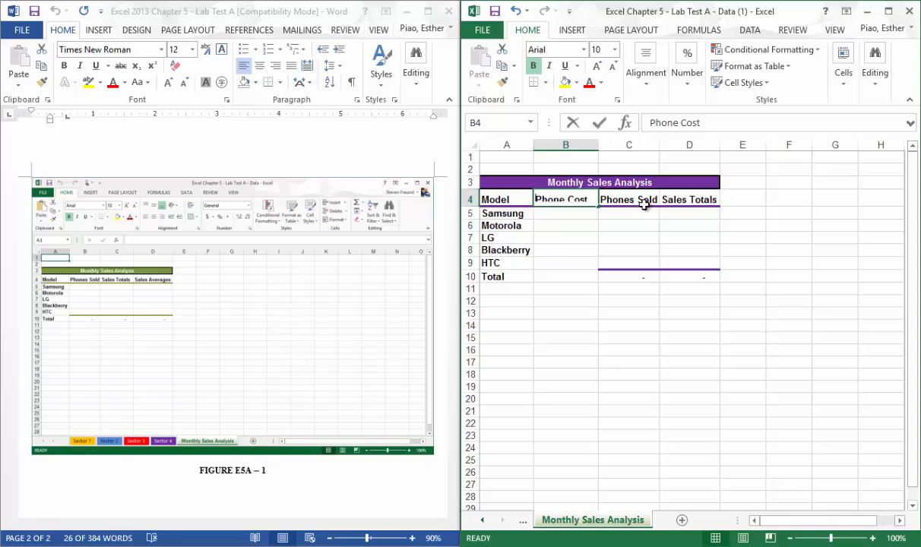
type("Pho")
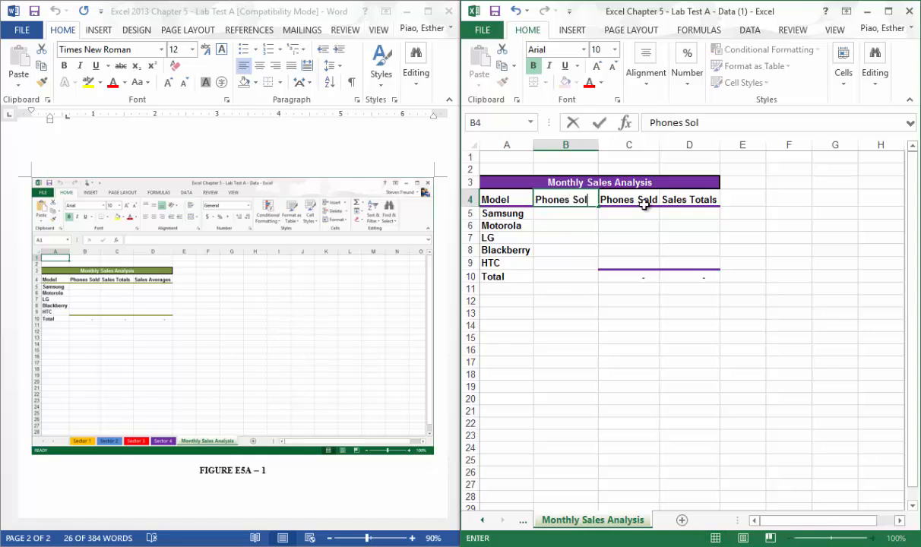
left_click(644, 203)
type("Sales totals")
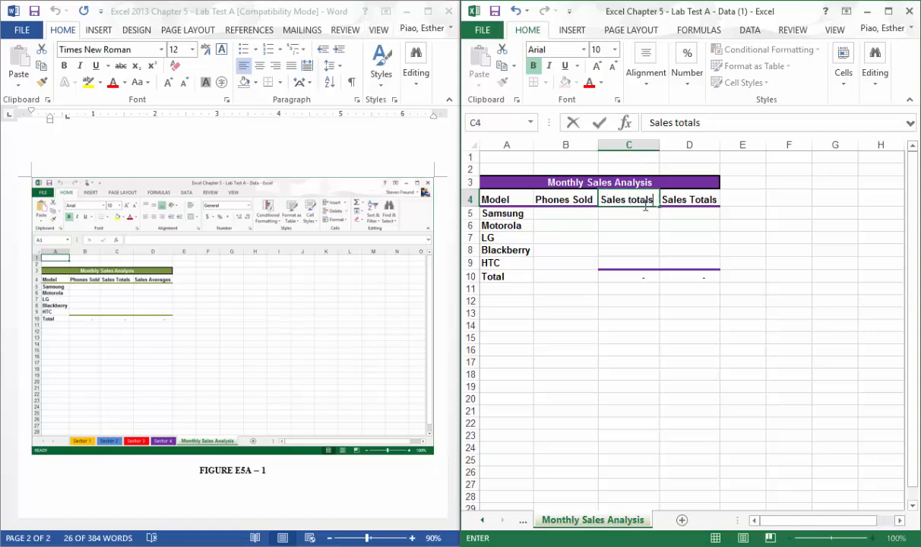
key("Left")
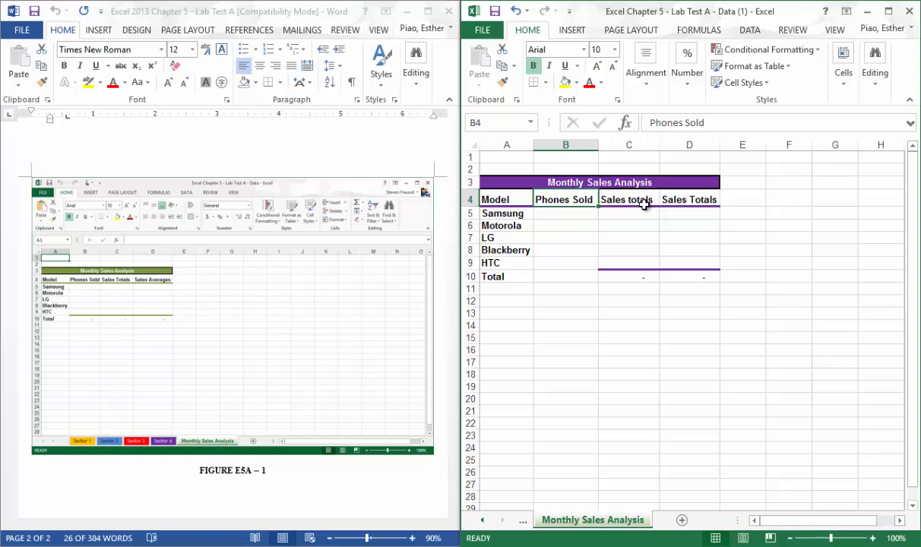
left_click(644, 203)
type("Sal")
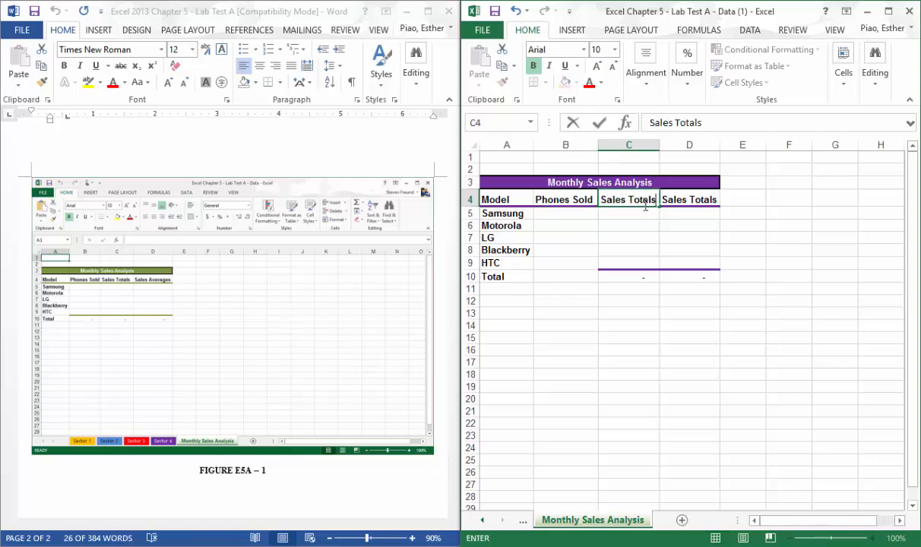
key("Right")
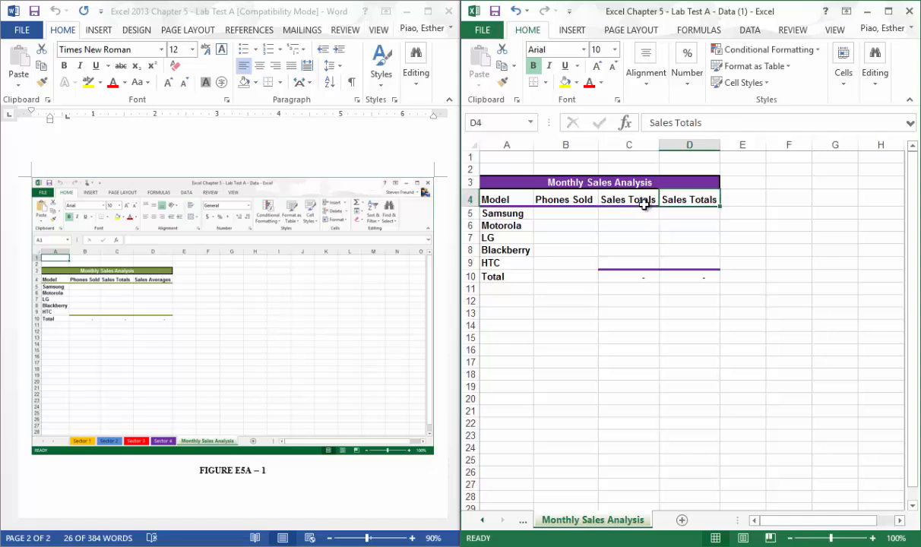
type("Sal")
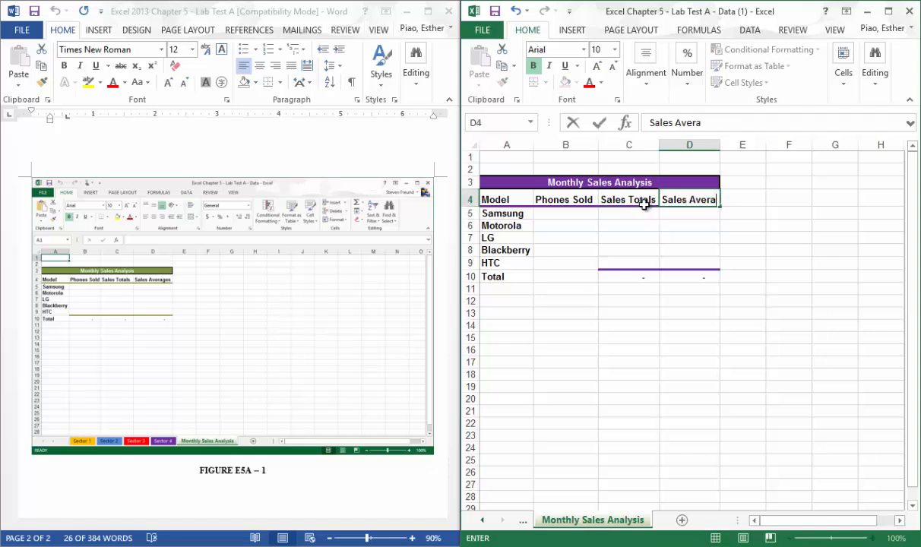
key("Return")
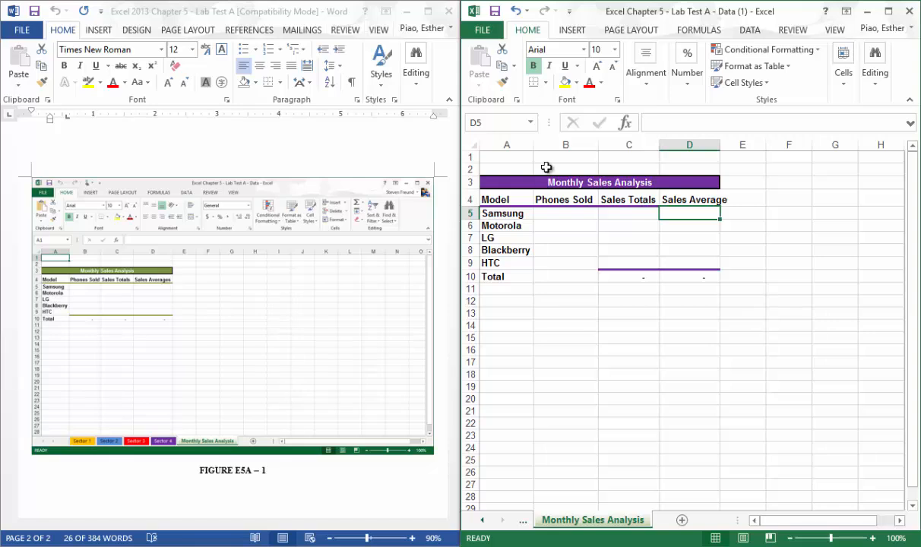
Autofit the widths of columns B through D to their contents.
left_click_drag(565, 145, 696, 145)
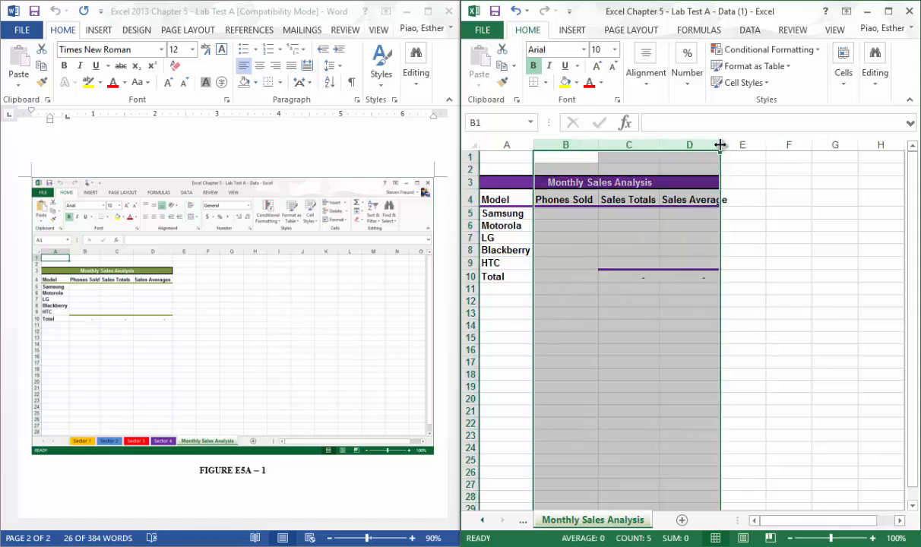
double_click(720, 145)
left_click(720, 260)
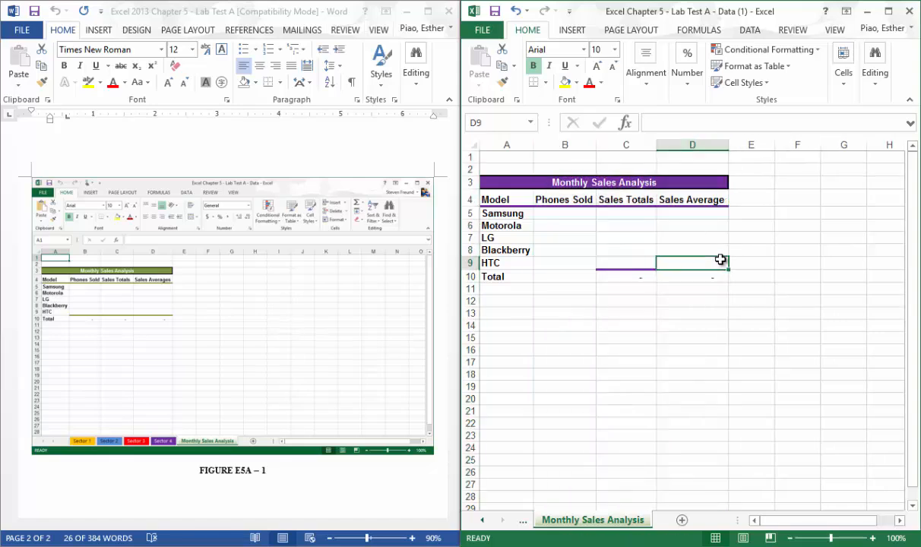
left_click(639, 215)
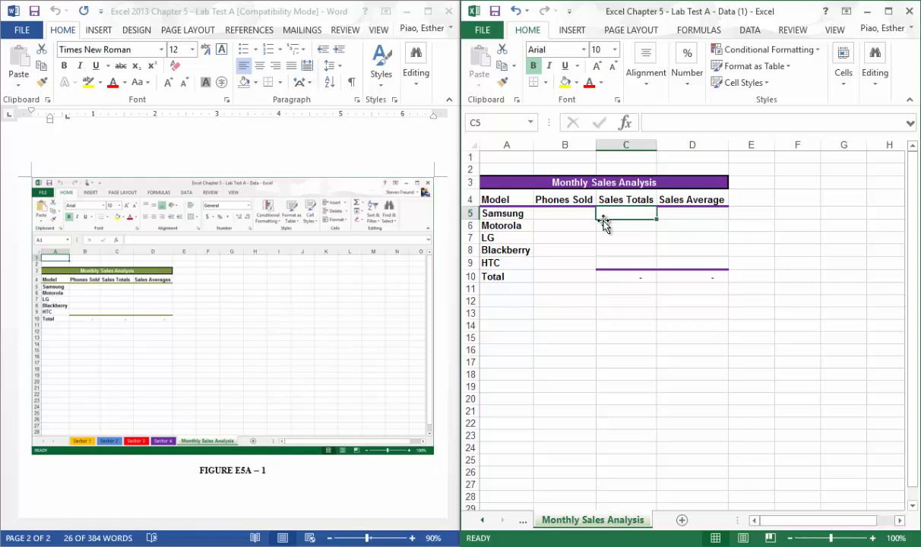
left_click_drag(502, 181, 608, 187)
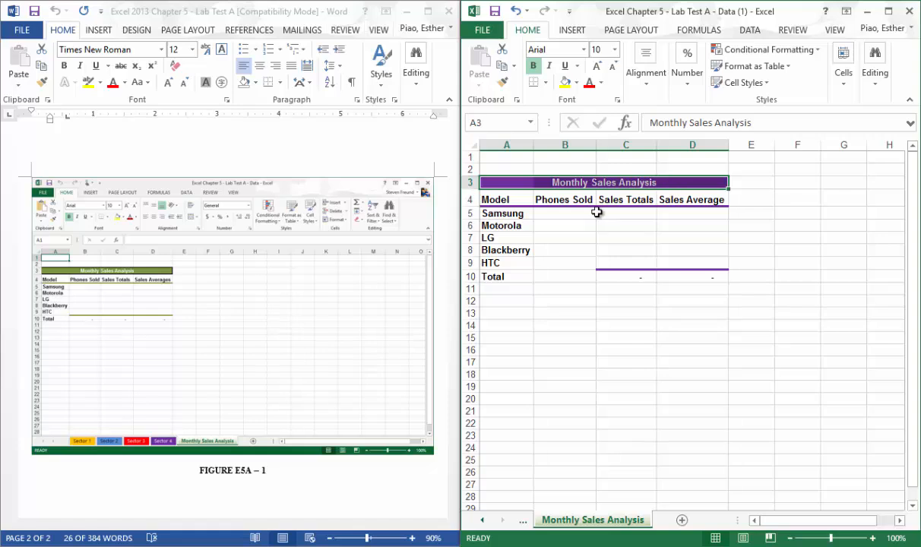
mouse_move(561, 215)
left_mouse_down()
mouse_move(652, 259)
mouse_move(590, 240)
mouse_move(574, 212)
mouse_move(573, 220)
left_mouse_up()
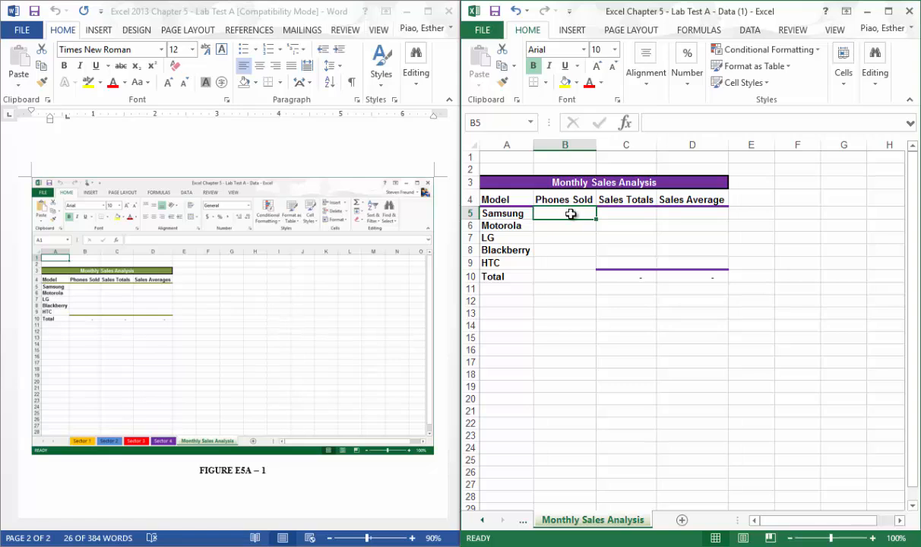
left_click_drag(580, 200, 575, 213)
left_click(576, 213)
left_click(484, 519)
left_click(485, 520)
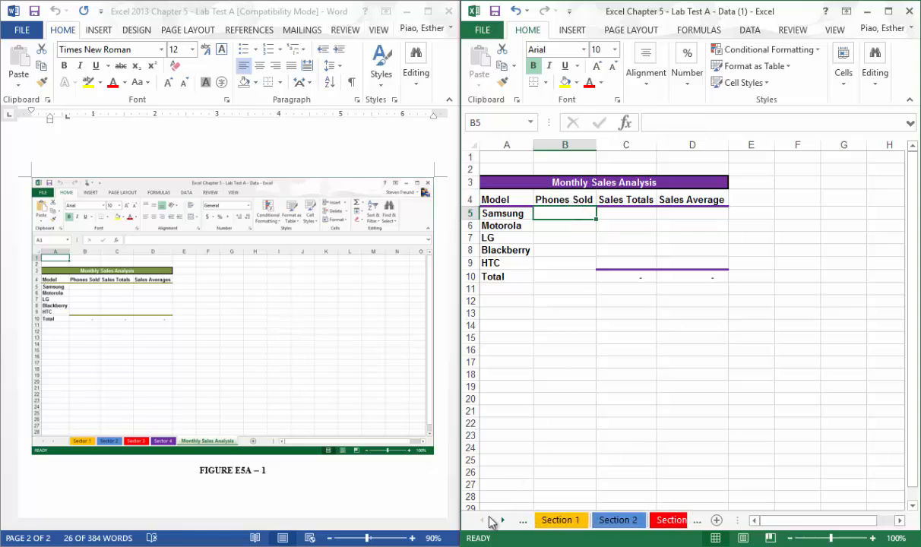
left_click(505, 522)
left_click(505, 522)
left_click(504, 522)
left_click(504, 522)
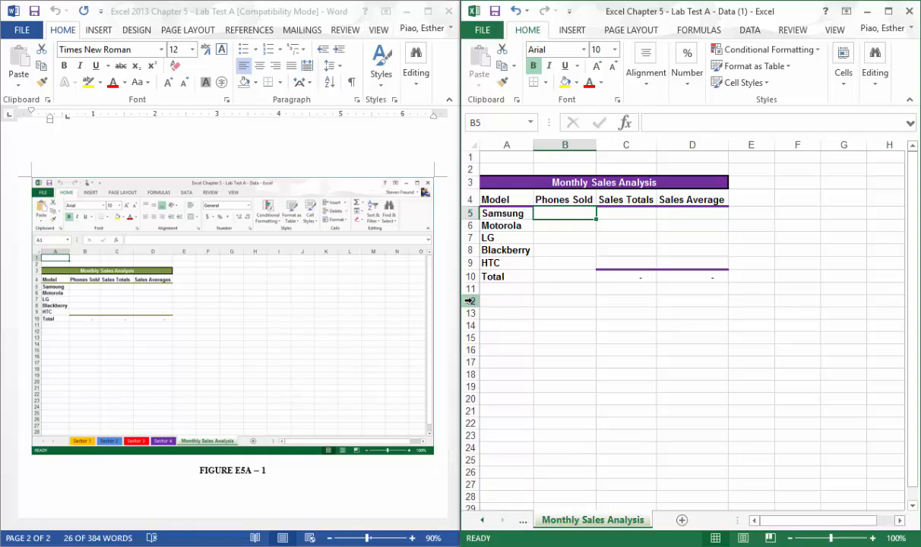
Widen the workbook window over the Word document and bring all four Section sheet tabs into view.
left_click_drag(462, 302, 249, 303)
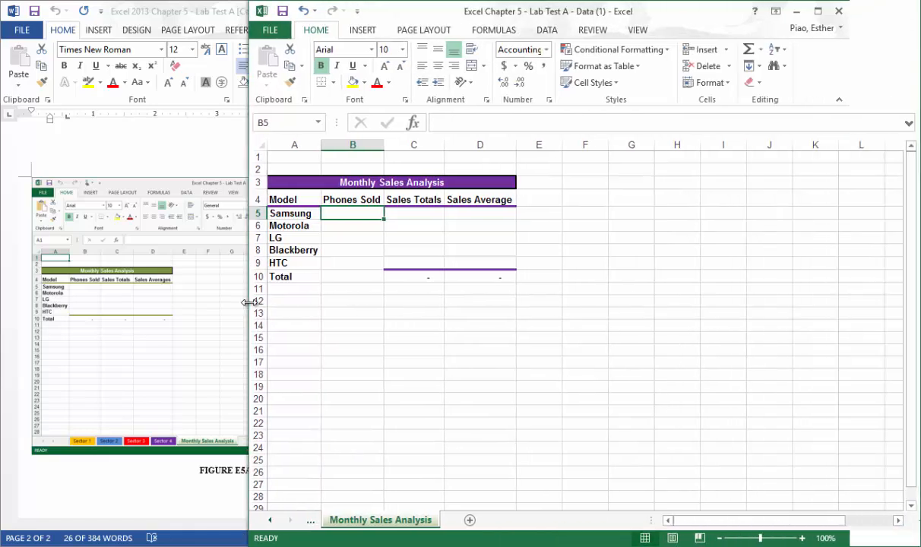
left_click(419, 420)
left_click(270, 523)
left_click(270, 523)
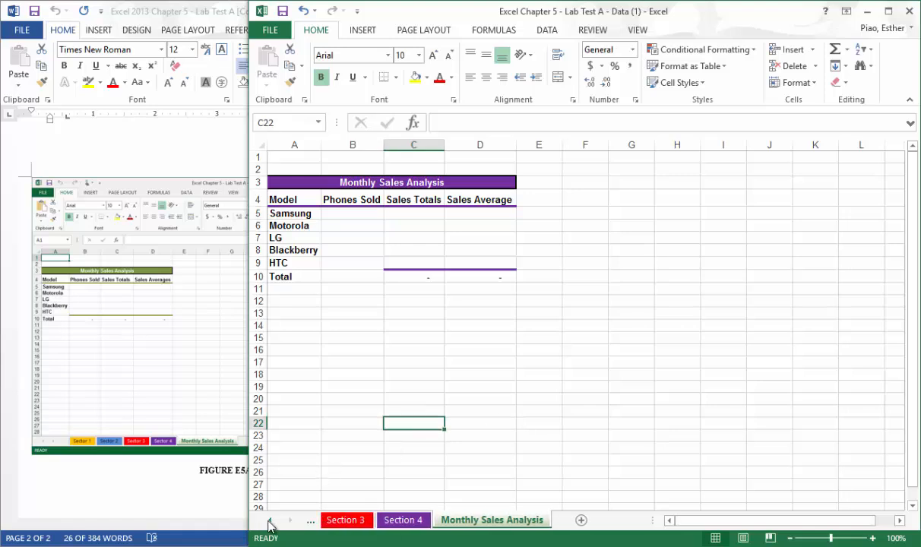
left_click(270, 523)
left_click(270, 523)
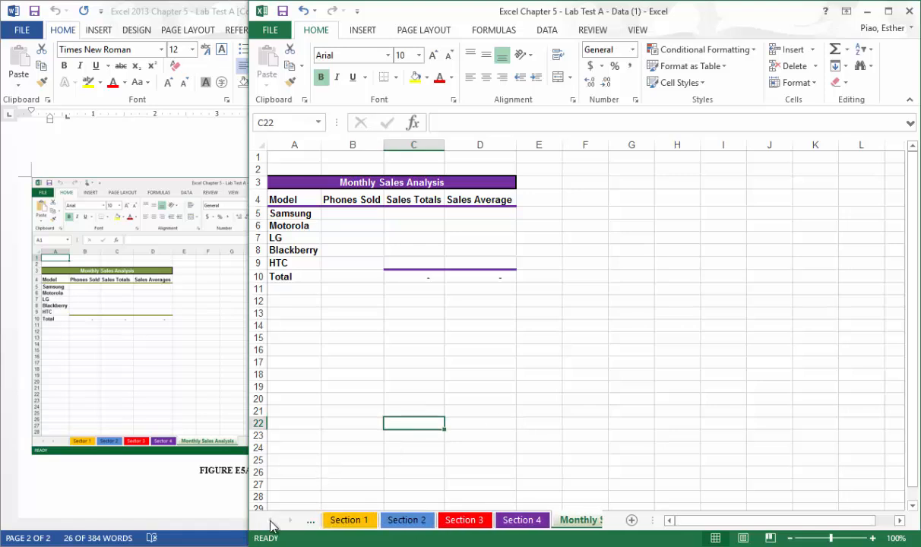
left_click(372, 225)
left_click(371, 214)
type("=")
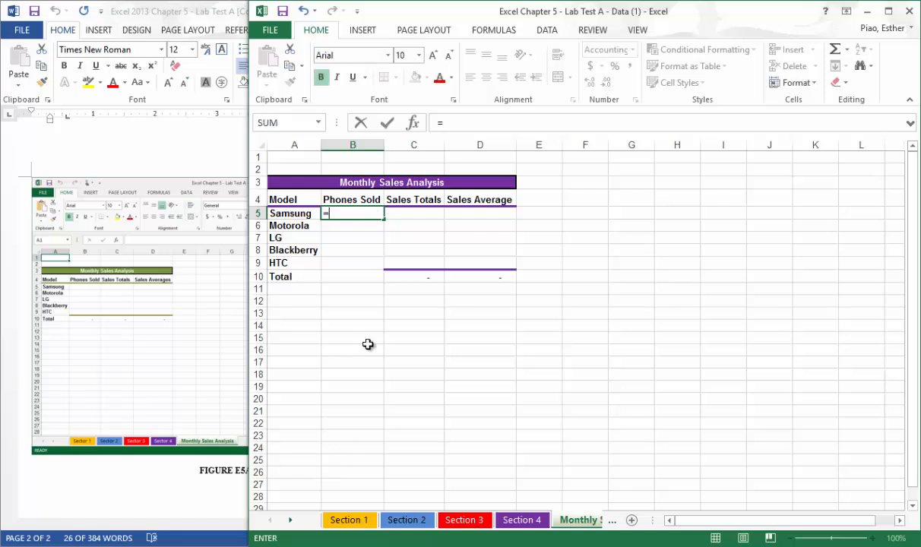
left_click(349, 521)
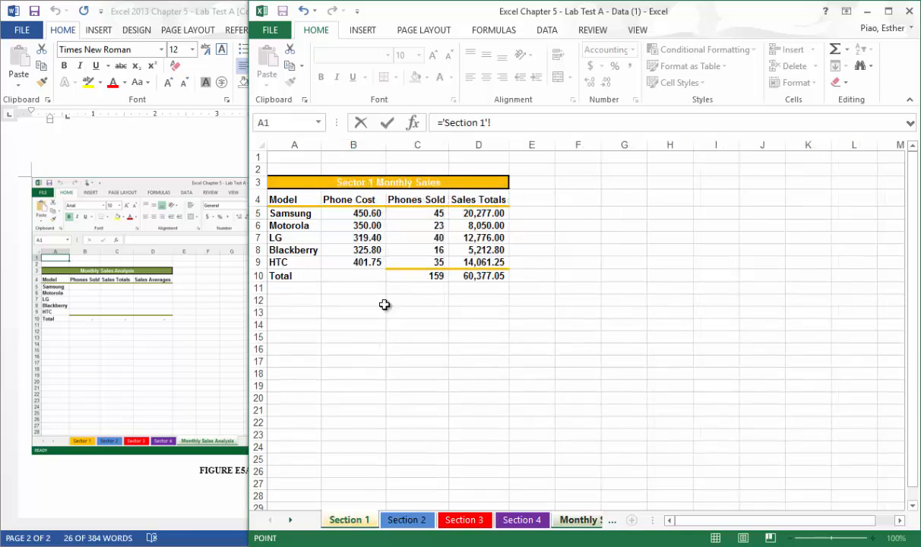
left_click(408, 215)
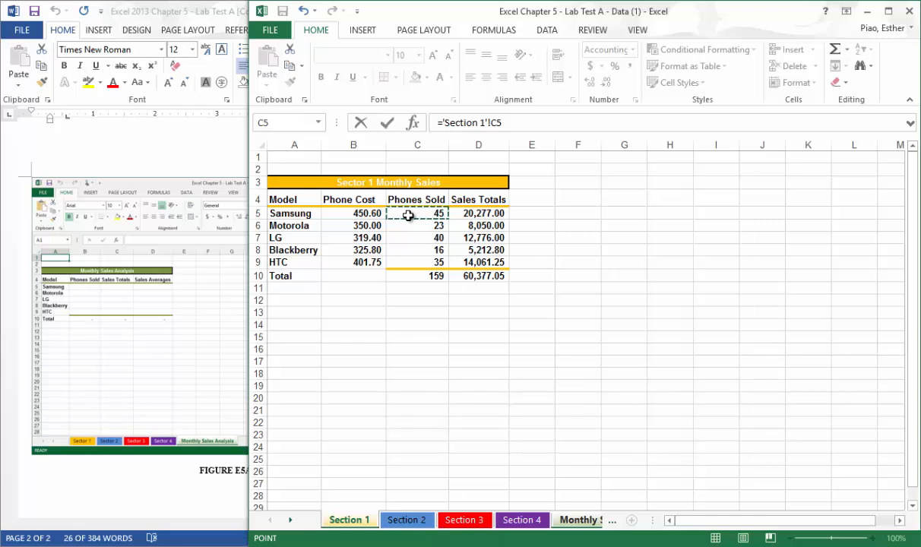
type("+")
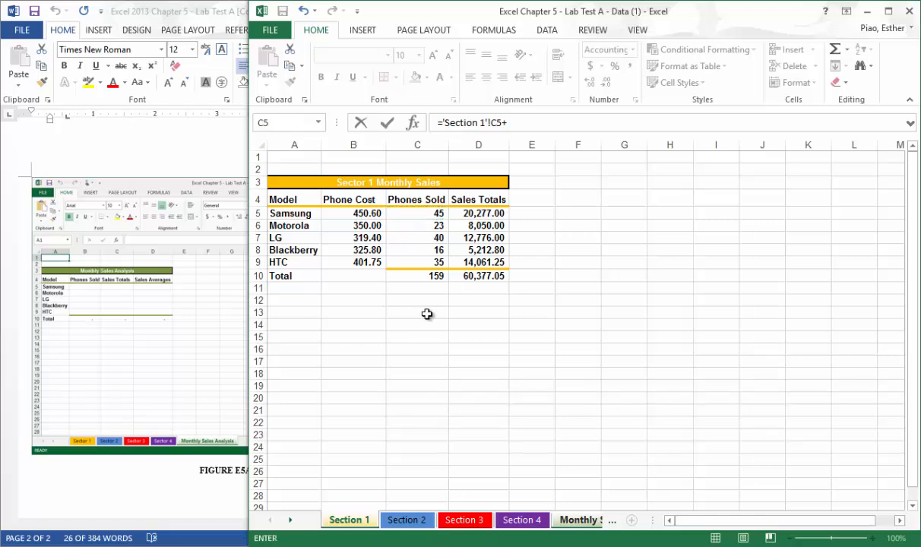
left_click(407, 521)
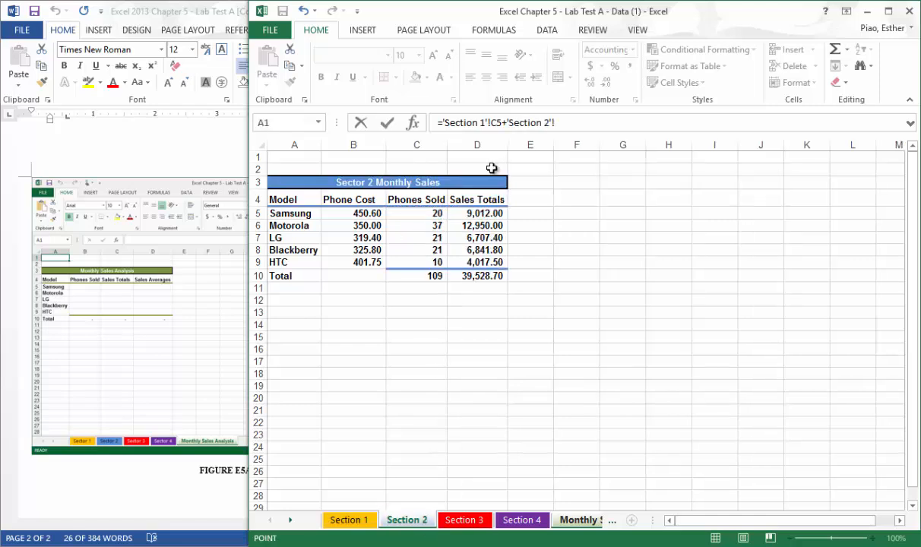
left_click(579, 120)
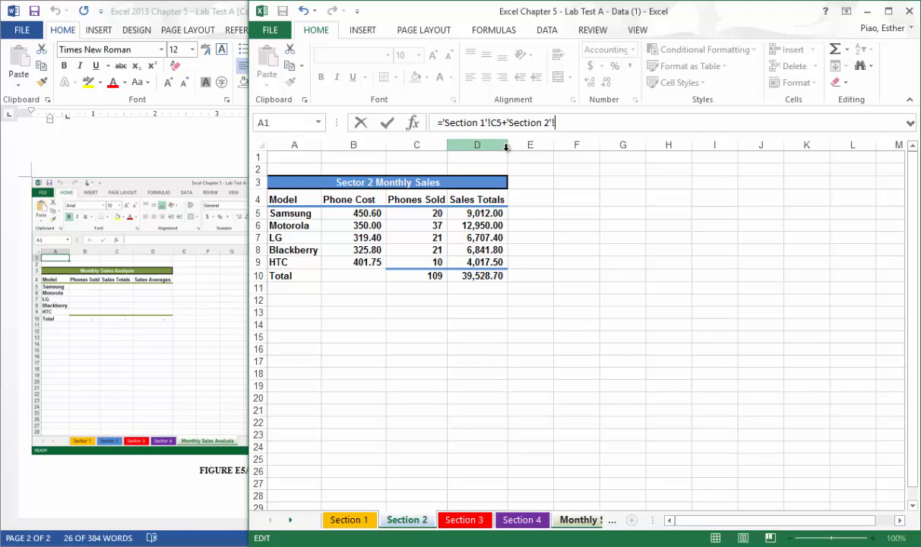
key("Escape")
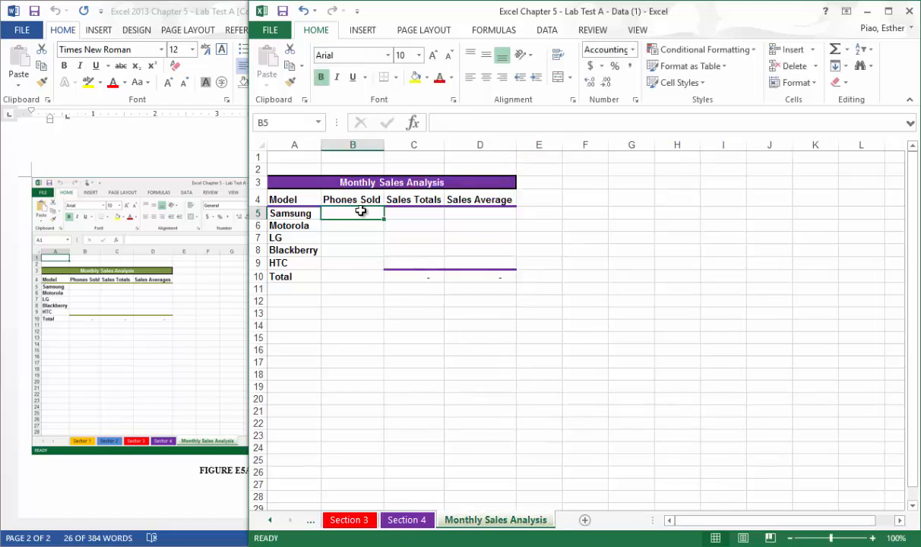
Enter a formula in B5 that adds cell C5 from the Section 1, Section 2, Section 3 and Section 4 sheets.
type("=")
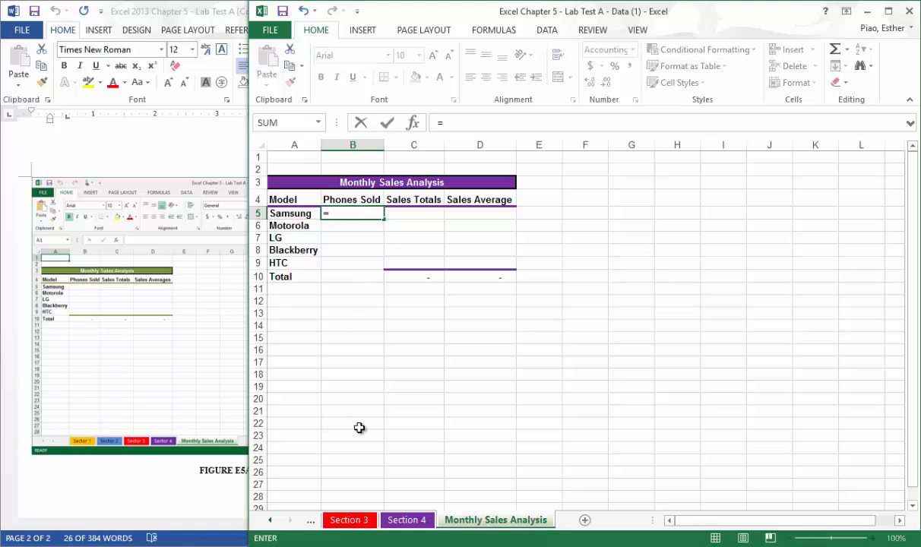
left_click(271, 520)
left_click(270, 521)
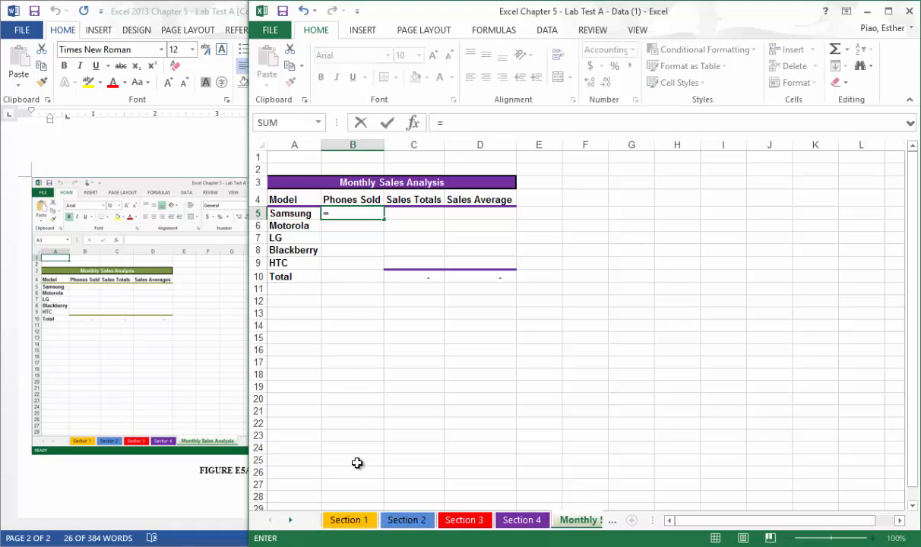
left_click(342, 520)
left_click(415, 213)
type("+")
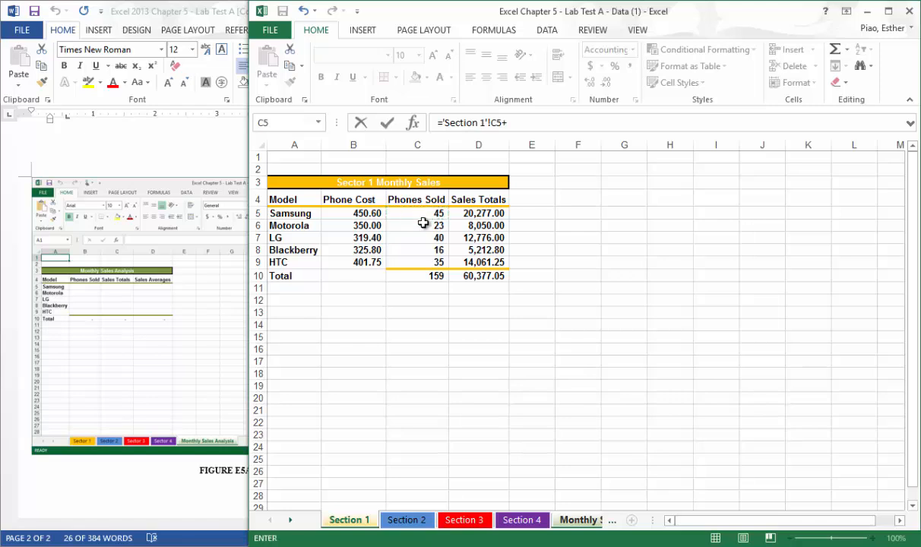
left_click(416, 520)
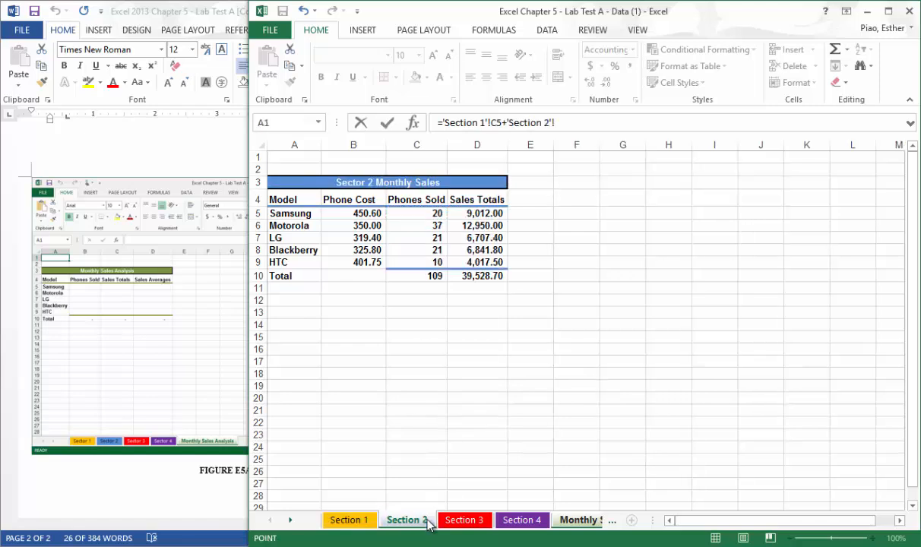
left_click(438, 217)
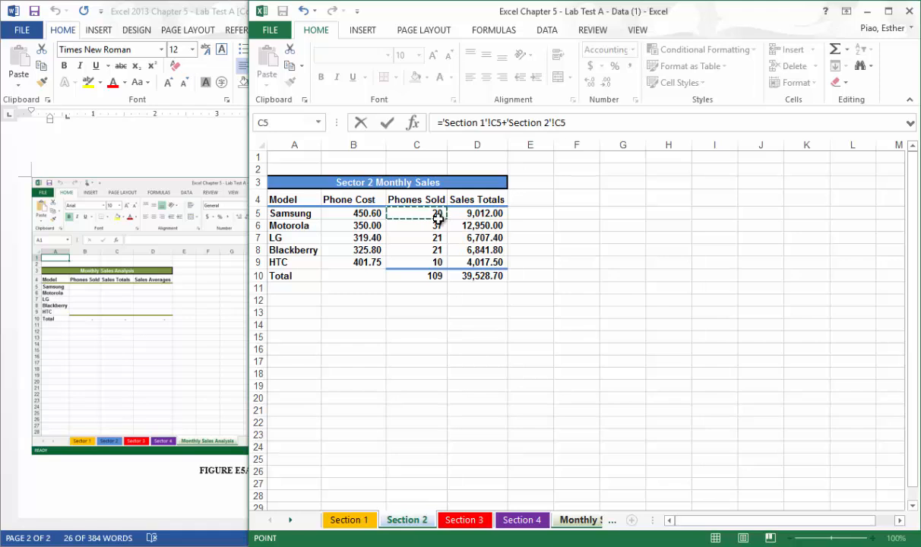
type("+")
left_click(456, 523)
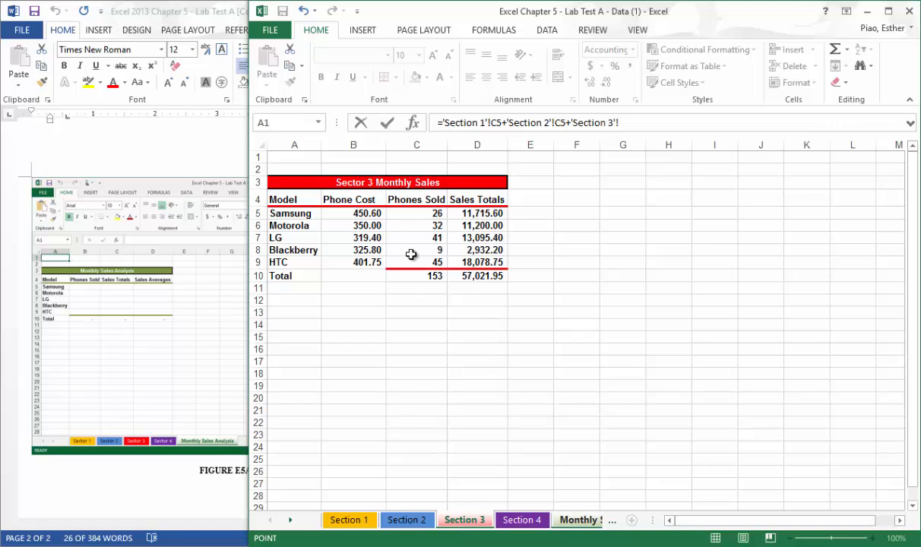
left_click(415, 214)
type("+")
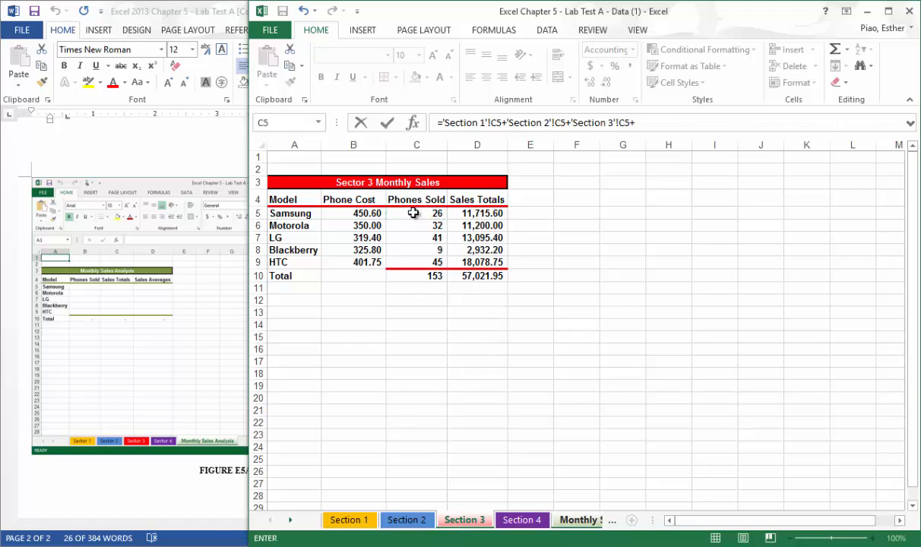
left_click(511, 520)
left_click(439, 215)
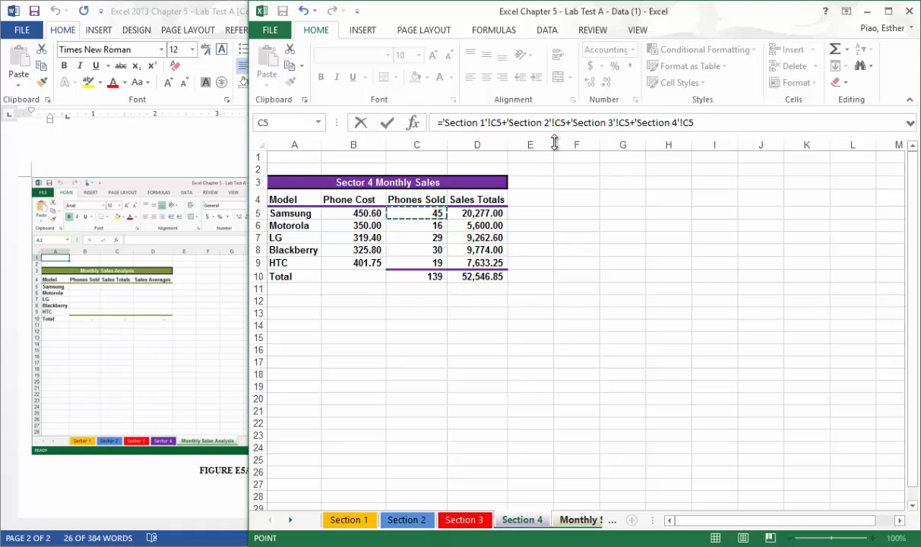
left_click(391, 124)
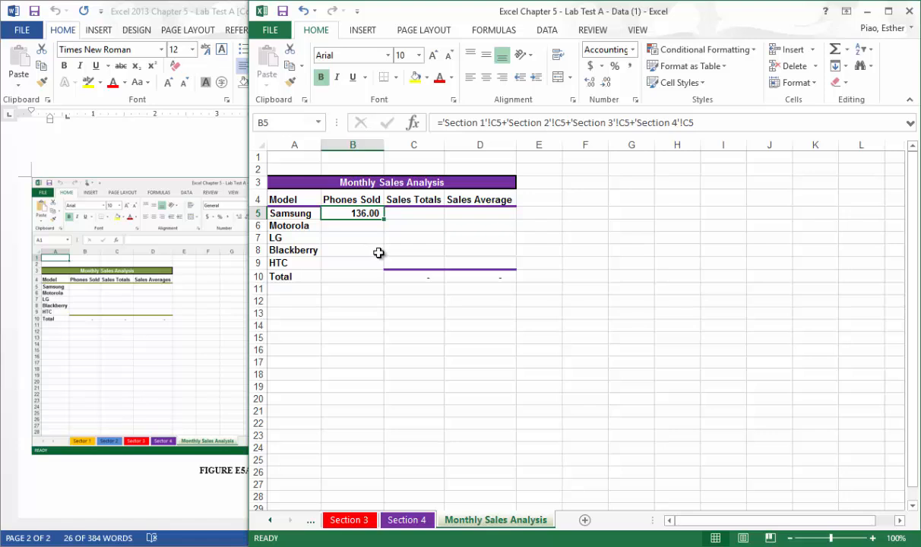
Replace the formula in B5 with the 3-D sum =sum('Section 1:Section 5'!C5).
type("=")
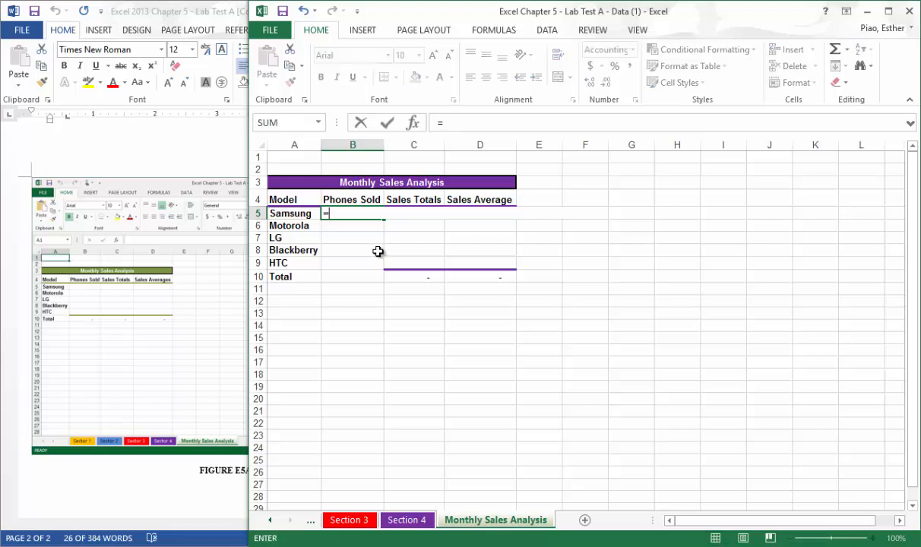
type("sum(")
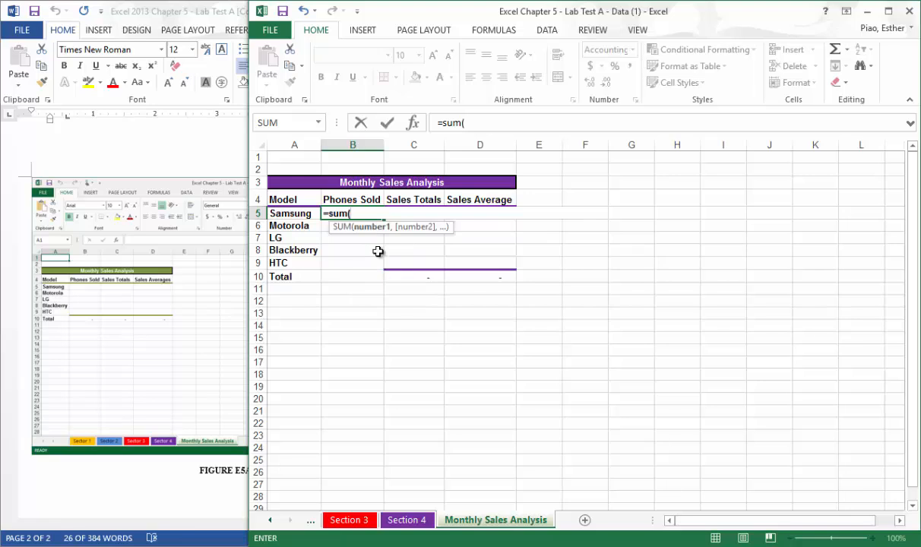
type("'Section 1")
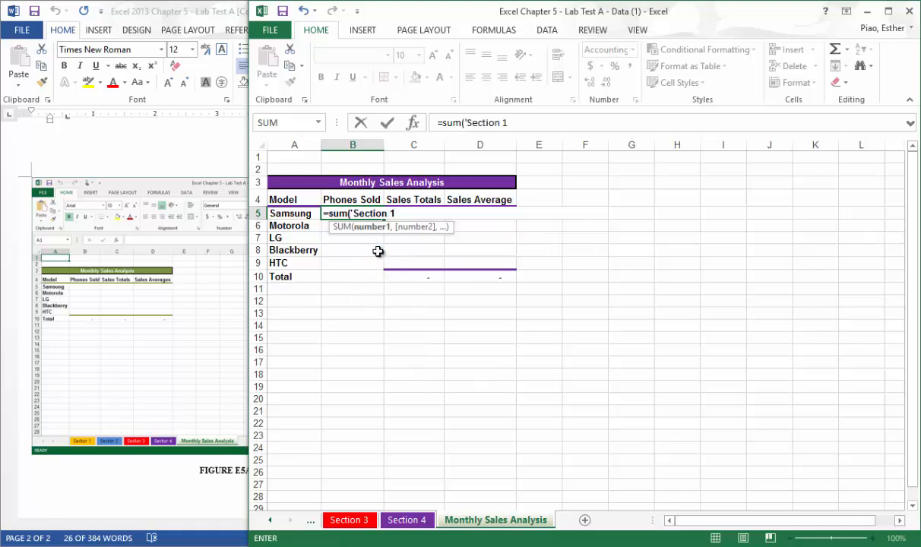
key("BackSpace")
key("BackSpace")
type("1:Section")
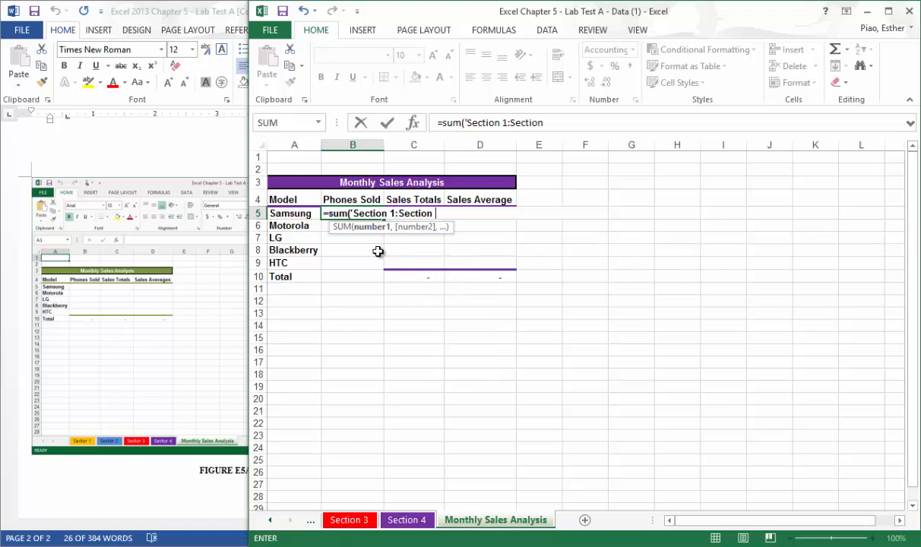
type(" 5'!C5")
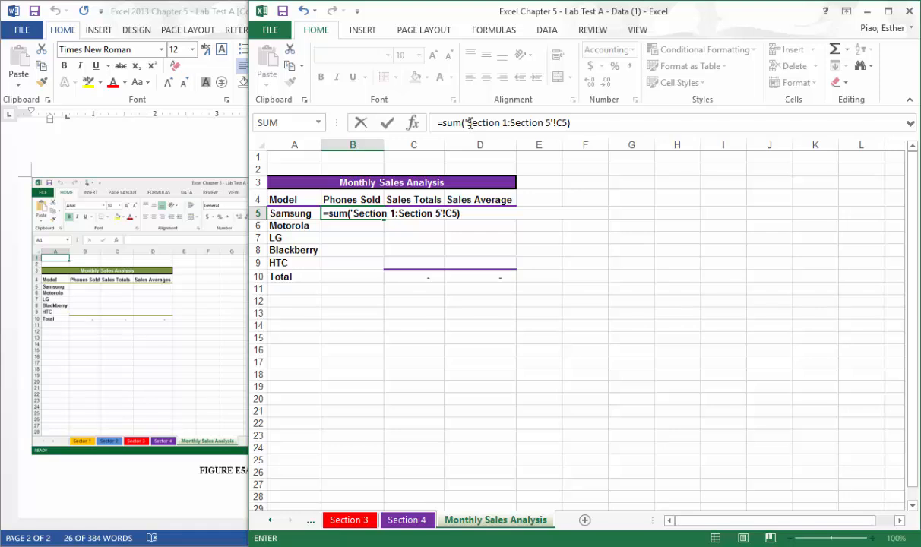
left_click_drag(468, 122, 508, 123)
left_click(508, 123)
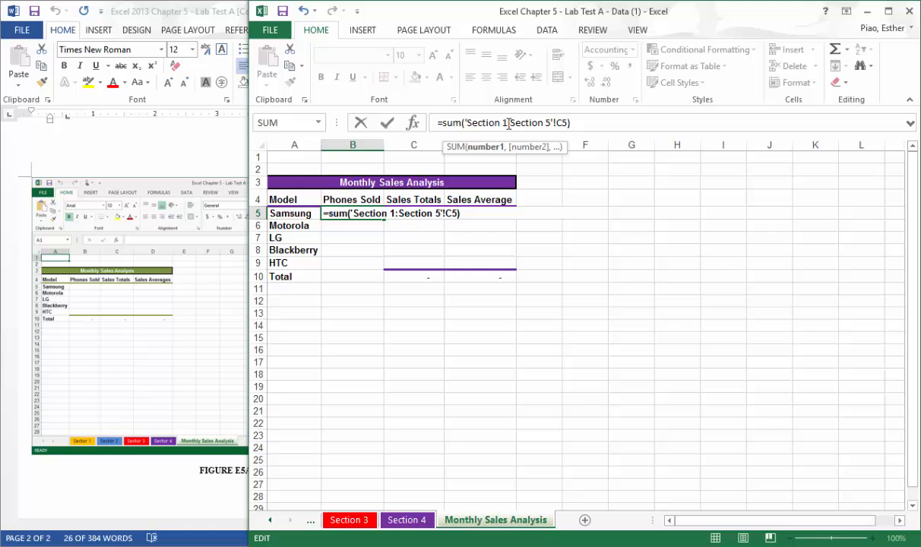
left_click(552, 123)
key("Return")
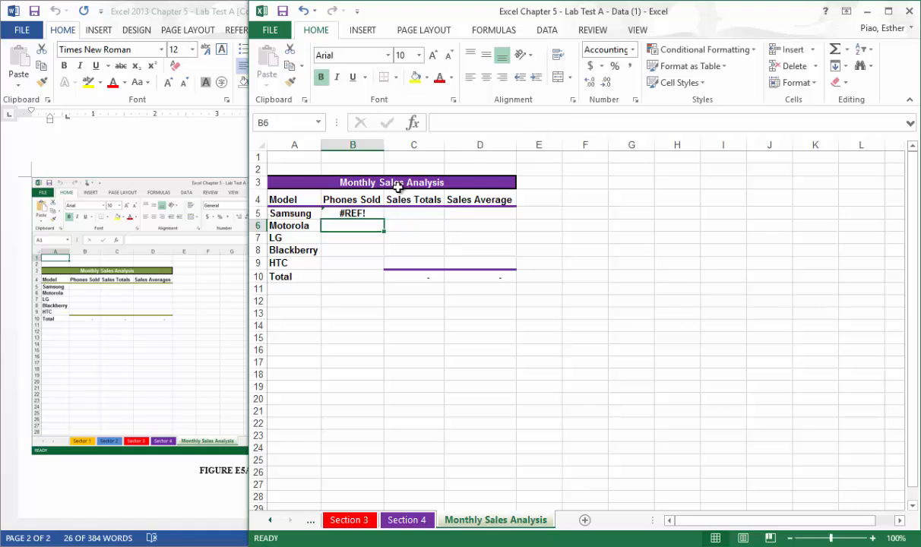
Correct the sheet range in the B5 formula so it reads =SUM('Section 1:Section 4'!C5).
left_click(352, 213)
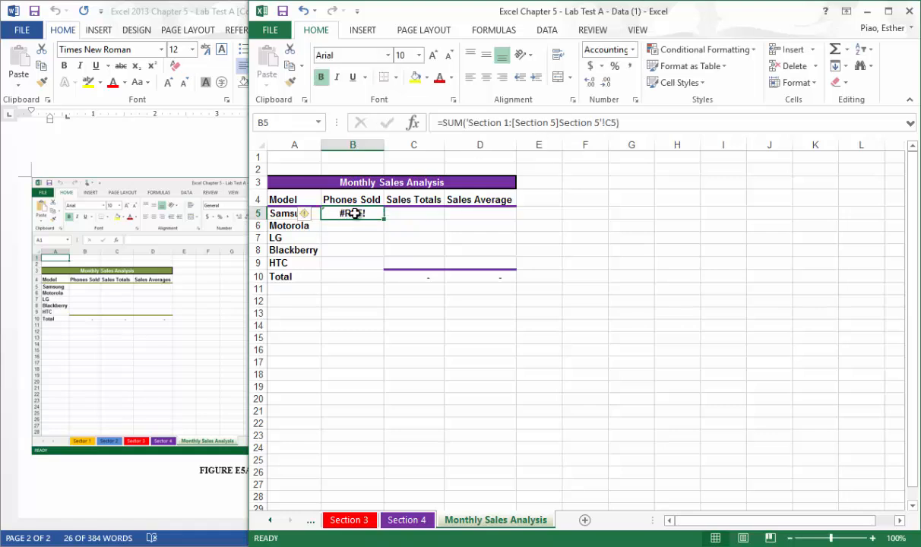
left_click(562, 124)
key("BackSpace")
key("BackSpace")
key("BackSpace")
key("BackSpace")
key("BackSpace")
key("BackSpace")
key("BackSpace")
key("BackSpace")
key("BackSpace")
key("BackSpace")
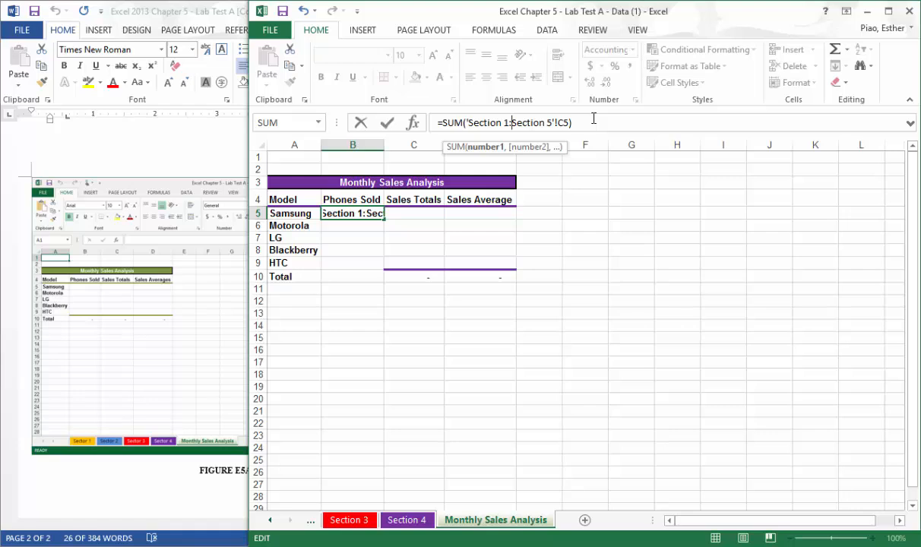
key("Right")
key("Right")
key("Right")
key("Right")
key("Right")
key("Right")
key("Right")
key("Right")
key("Right")
key("BackSpace")
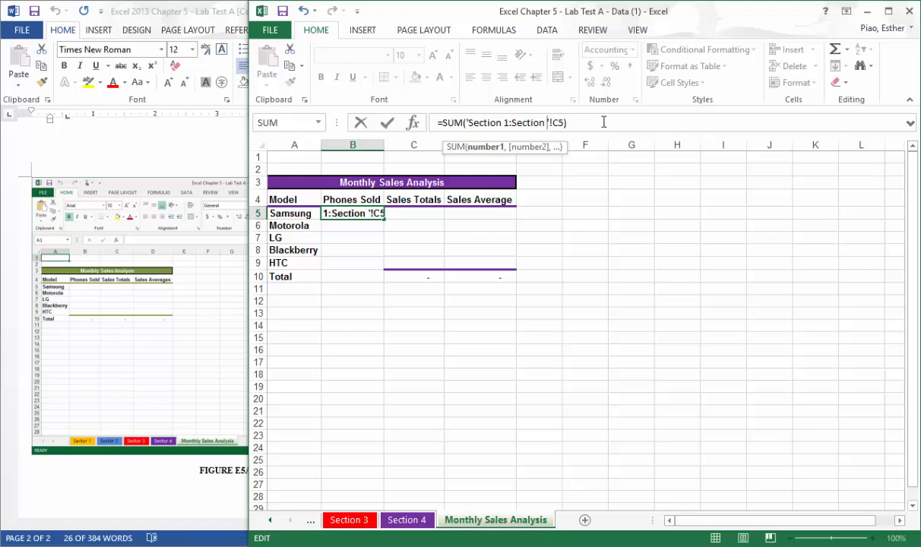
type("4")
left_click_drag(558, 129, 465, 129)
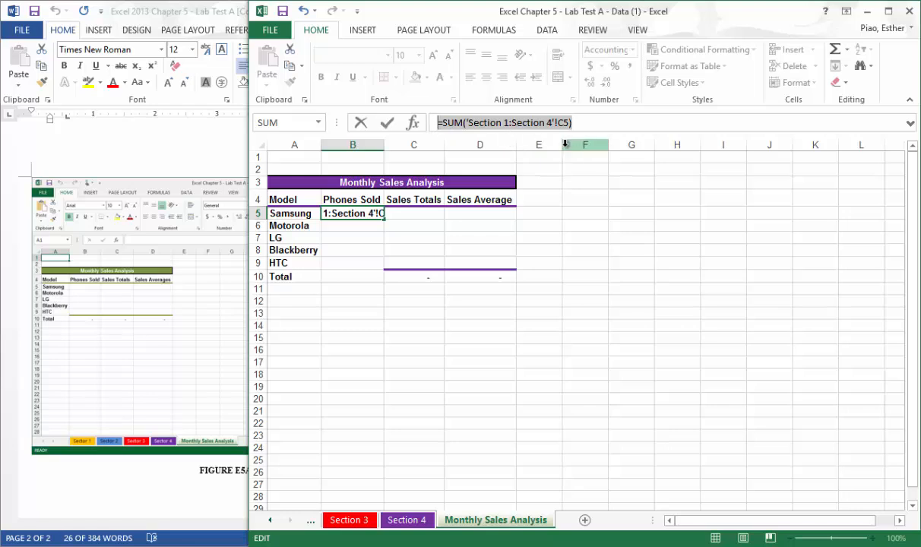
left_click(385, 129)
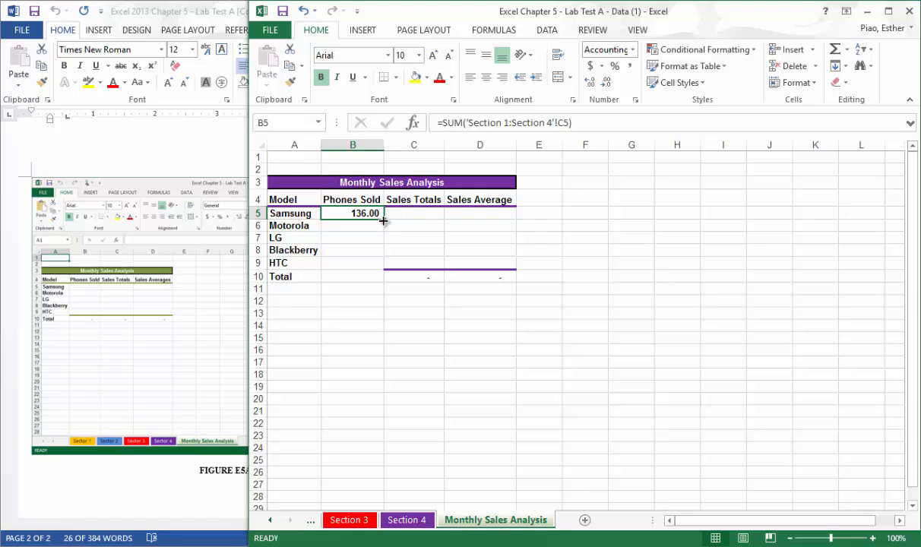
Examine the Samsung phone cost on the Section 4 sheet and the Sales Totals formulas in D5 on Section 4 and Section 3.
mouse_move(384, 221)
left_mouse_down()
mouse_move(382, 266)
mouse_move(382, 215)
left_mouse_up()
left_click(410, 215)
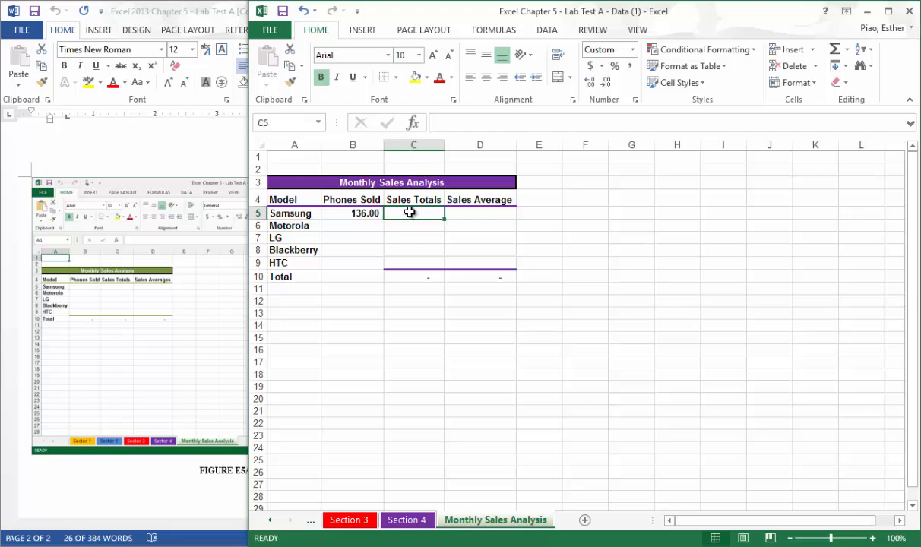
left_click(407, 519)
left_click(360, 213)
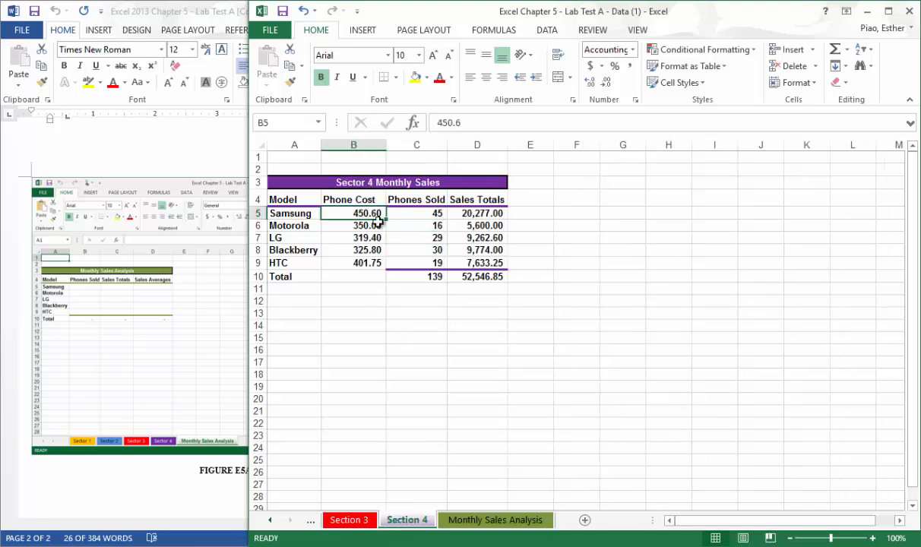
left_click(447, 521)
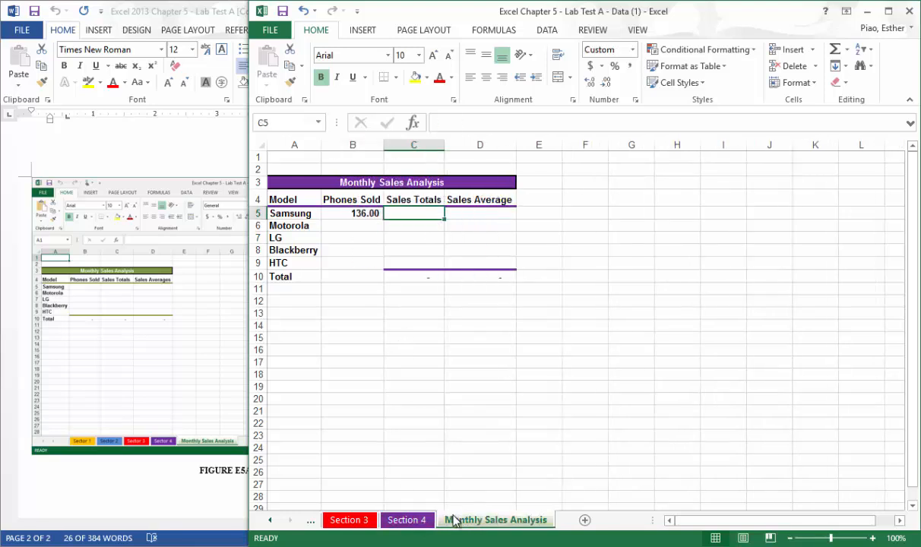
left_click(408, 520)
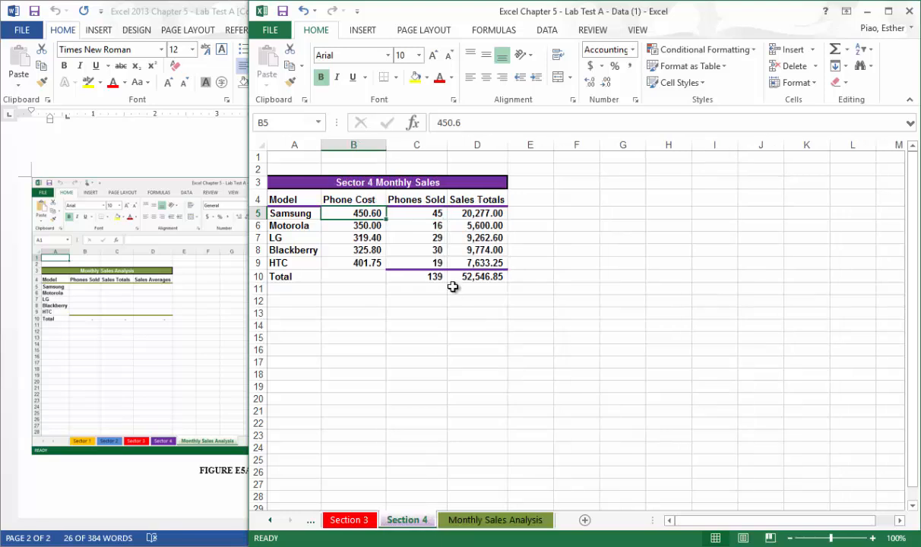
left_click(470, 213)
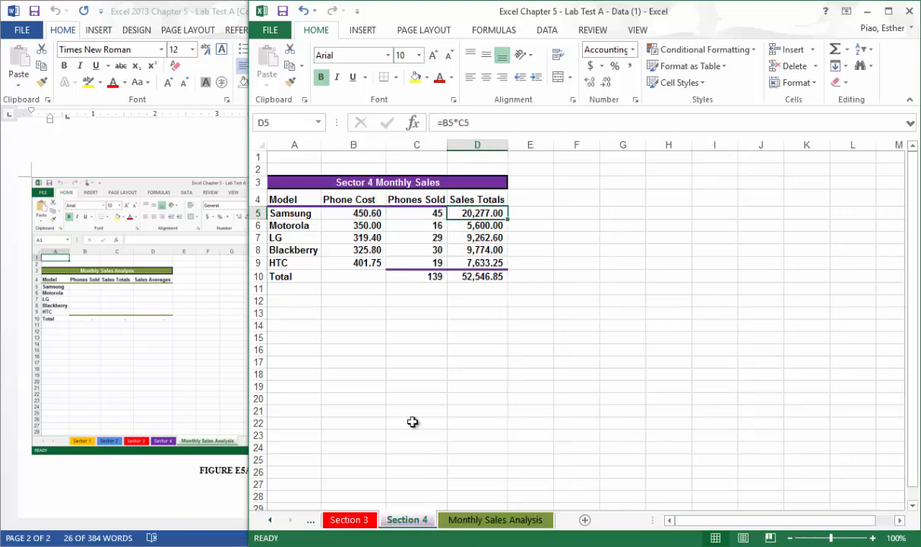
left_click(359, 517)
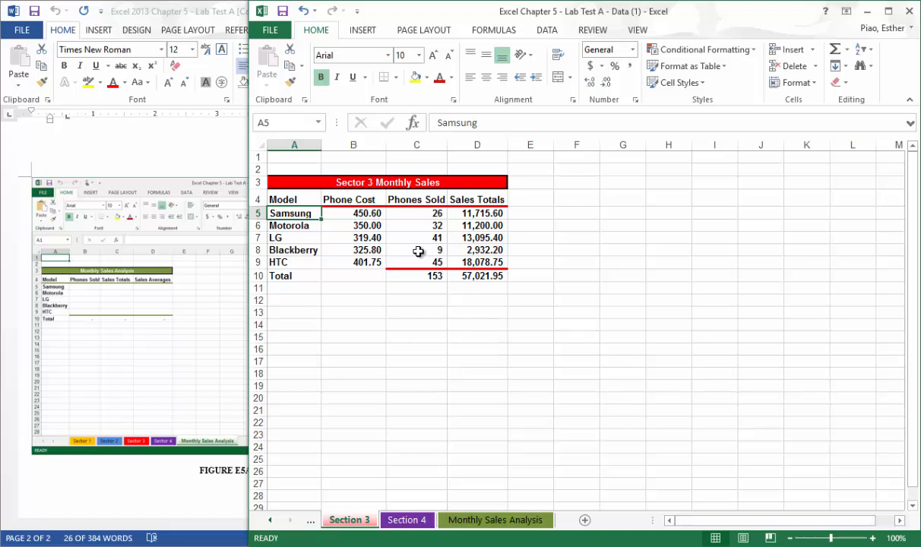
left_click(470, 213)
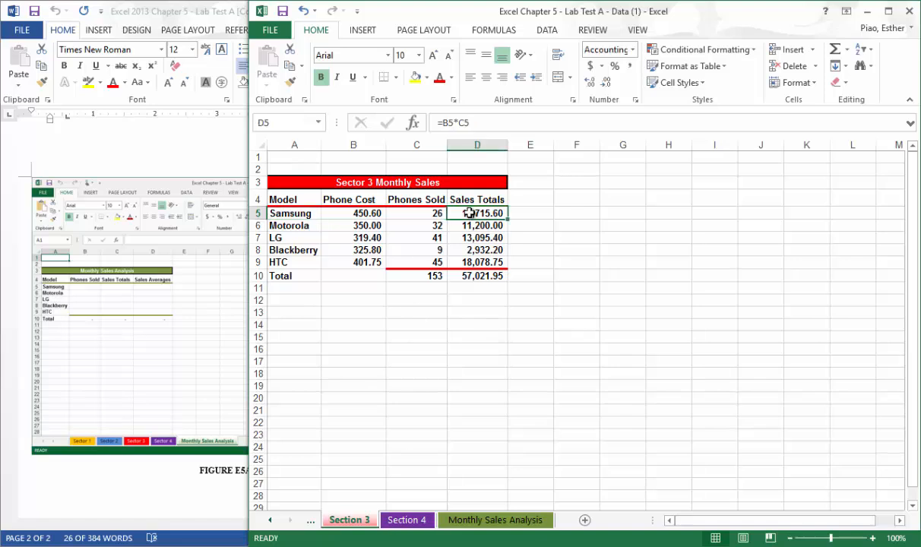
Enter the 3-D sum =sum('Section 1:Section 5'!D5) in C5 of the Monthly Sales Analysis sheet.
left_click(501, 519)
type("=")
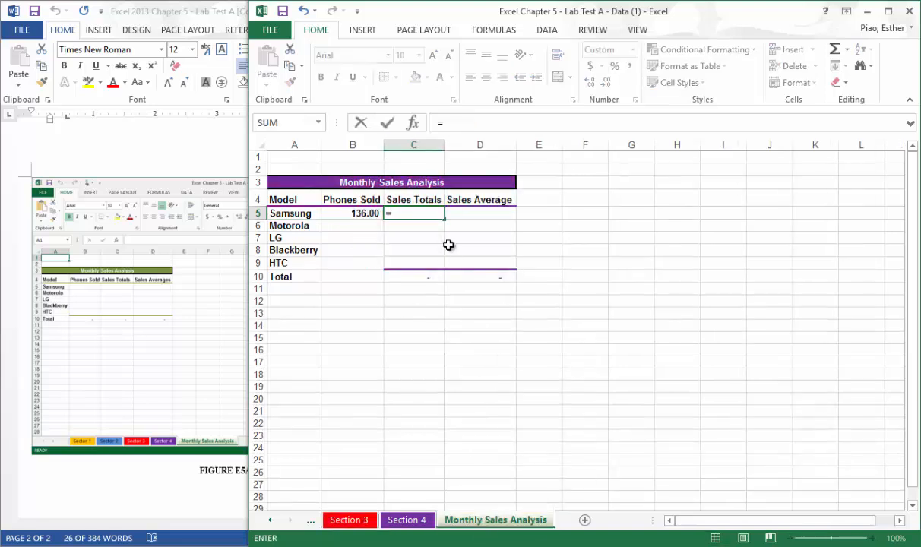
type("sum(")
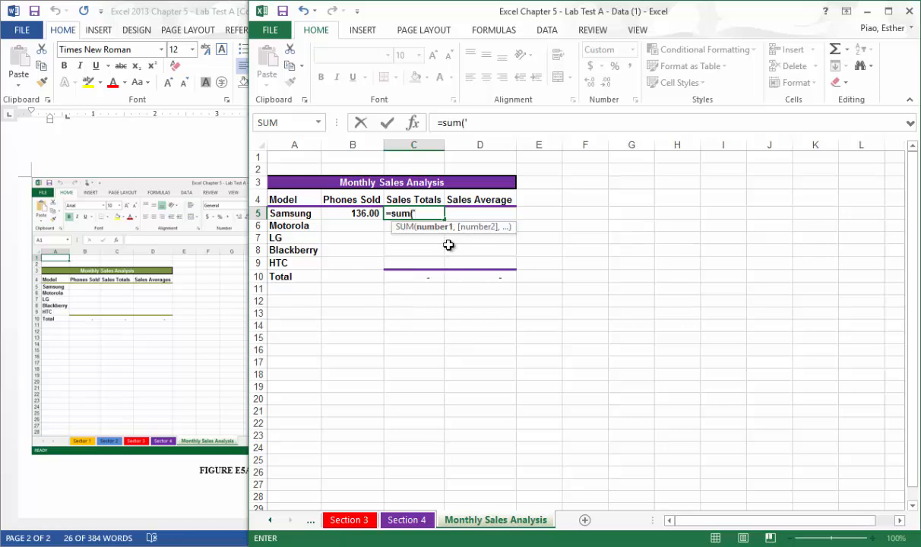
type("'Section ")
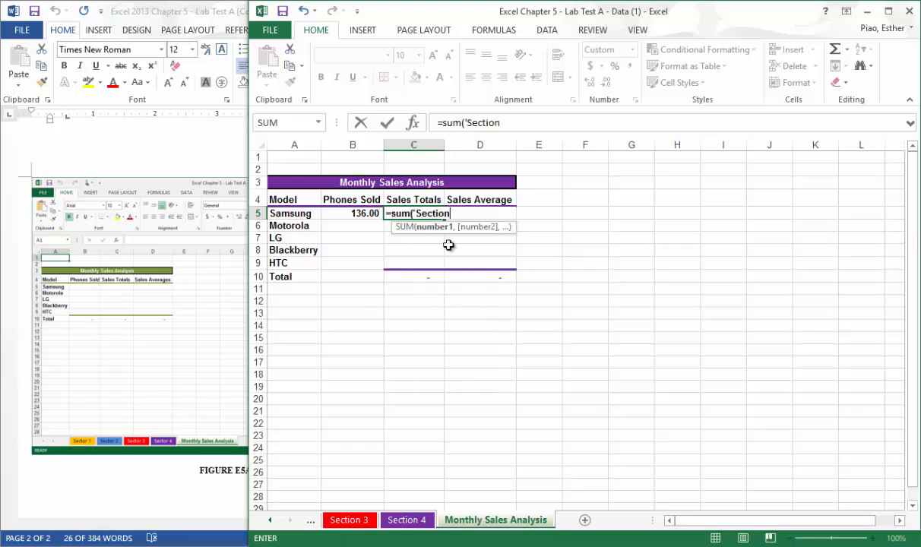
type("1:S")
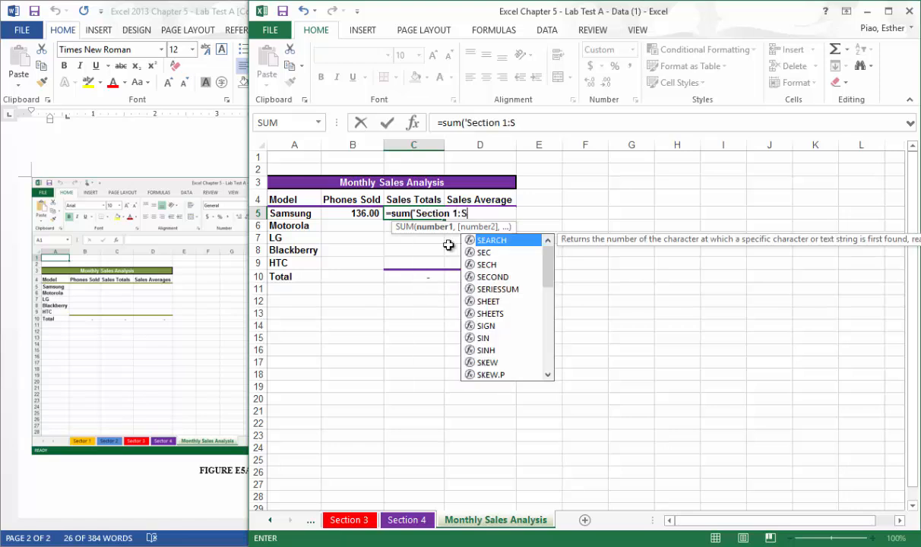
type("ection 5'!")
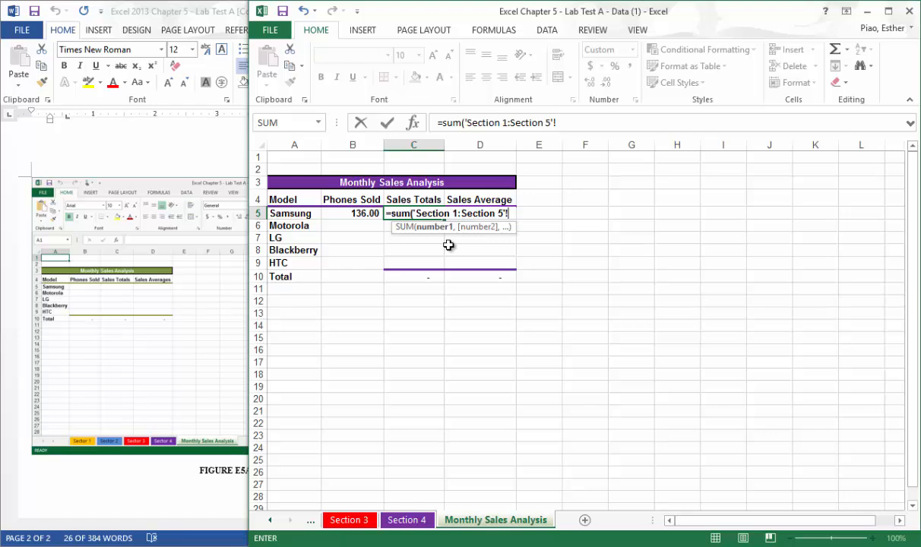
type("D5")
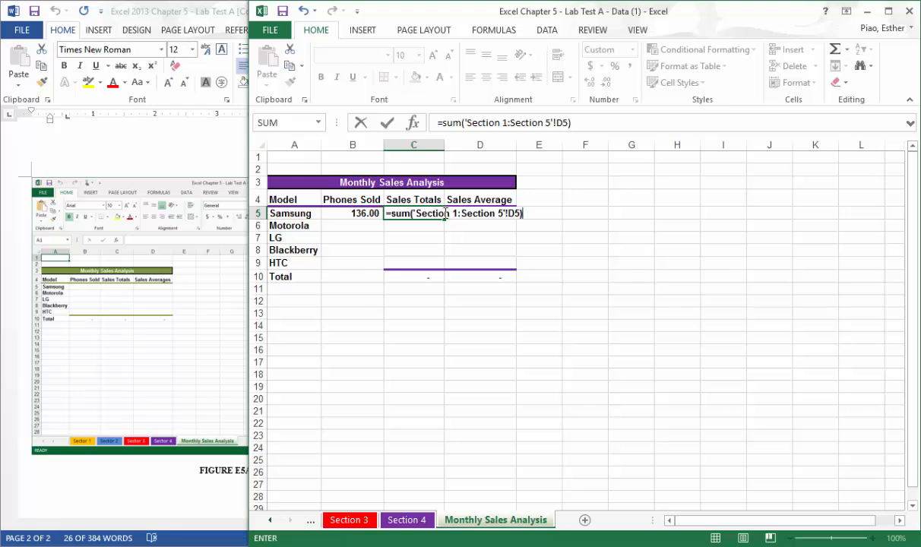
key("Return")
left_click(431, 215)
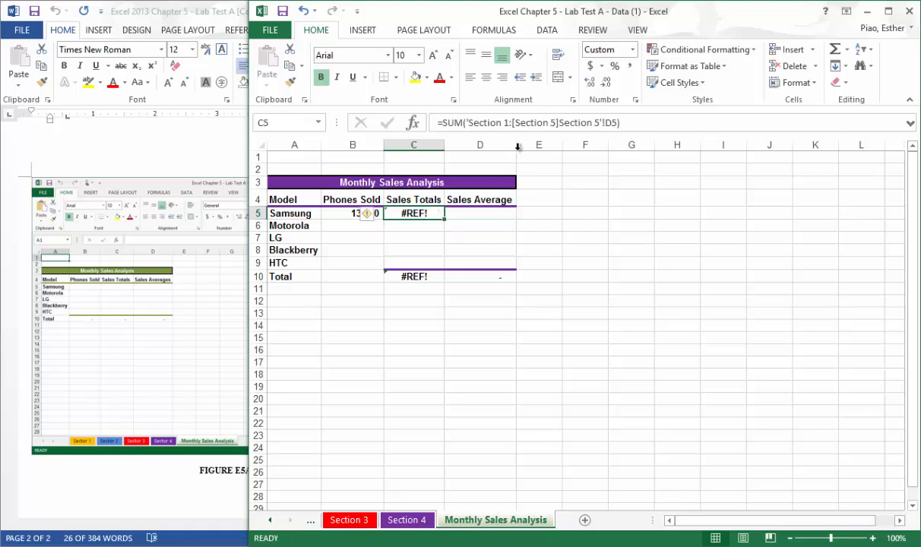
Try to repair the sheet range in the C5 formula by re-entering the colon after Section 1.
left_click(511, 123)
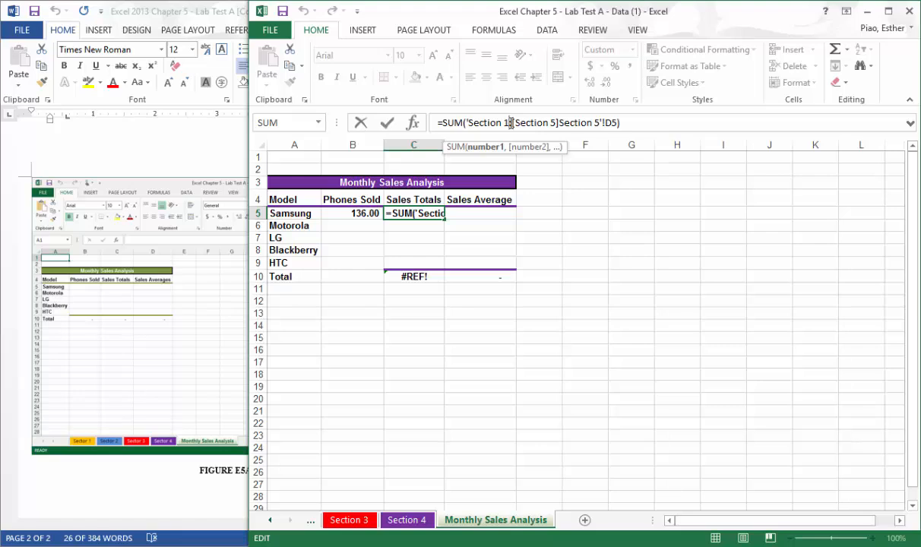
type(":")
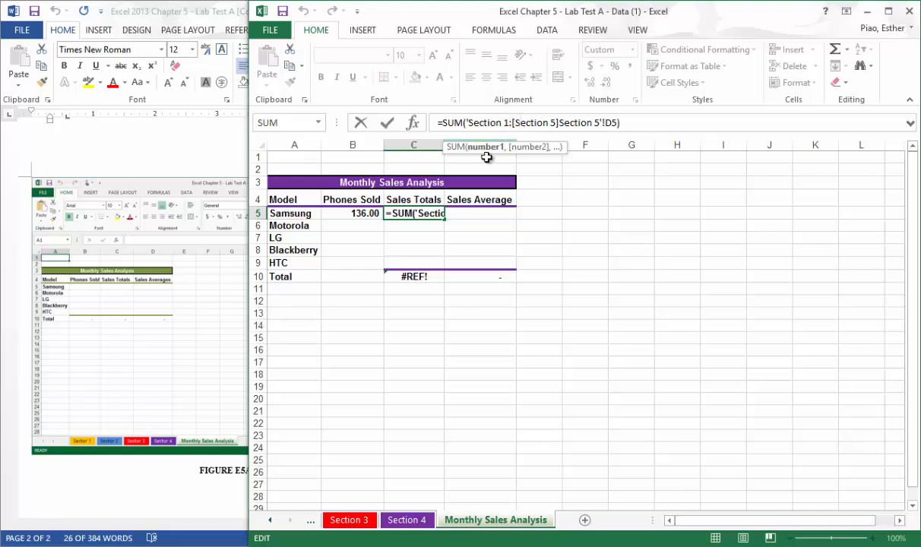
key("ctrl+Return")
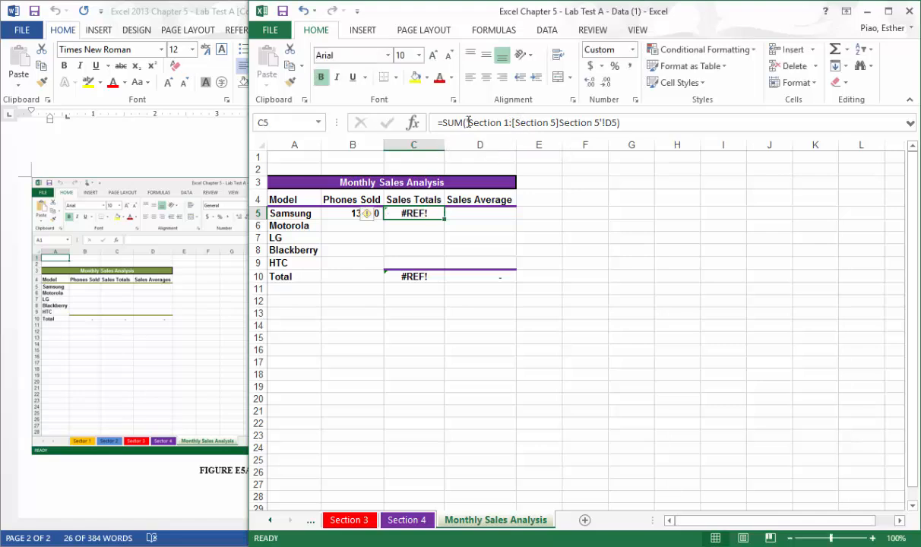
Replace the formula in C5 with the 3-D sum =sum('Section 1:Section 4'!D5).
left_click_drag(444, 124, 498, 110)
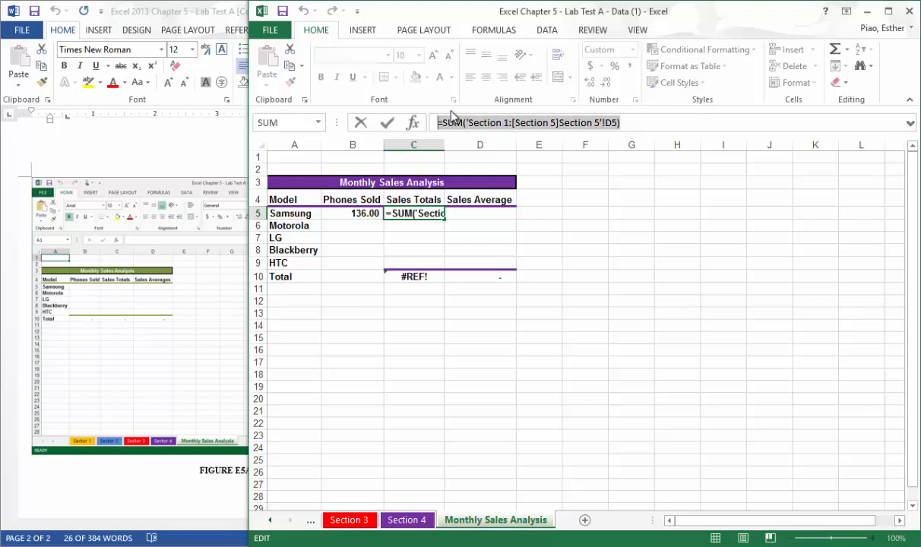
type("=sum")
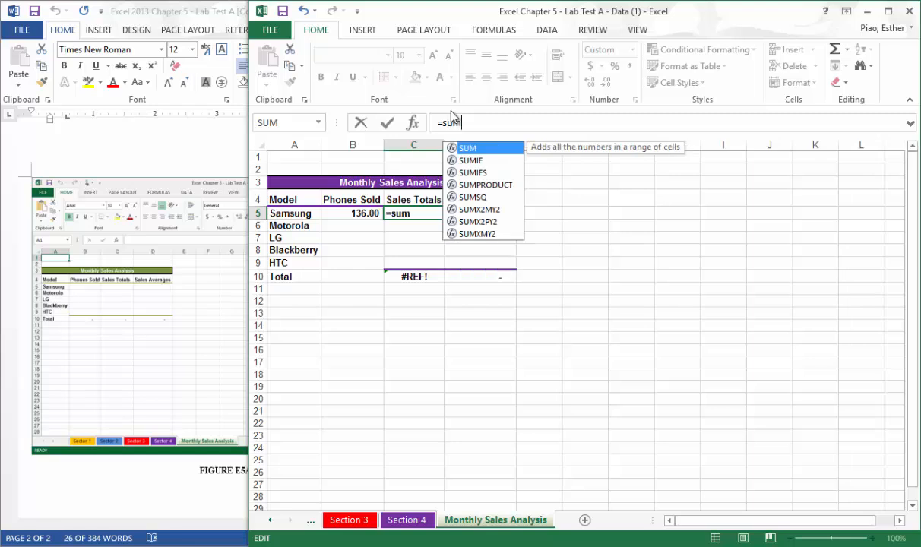
type("('Section 1")
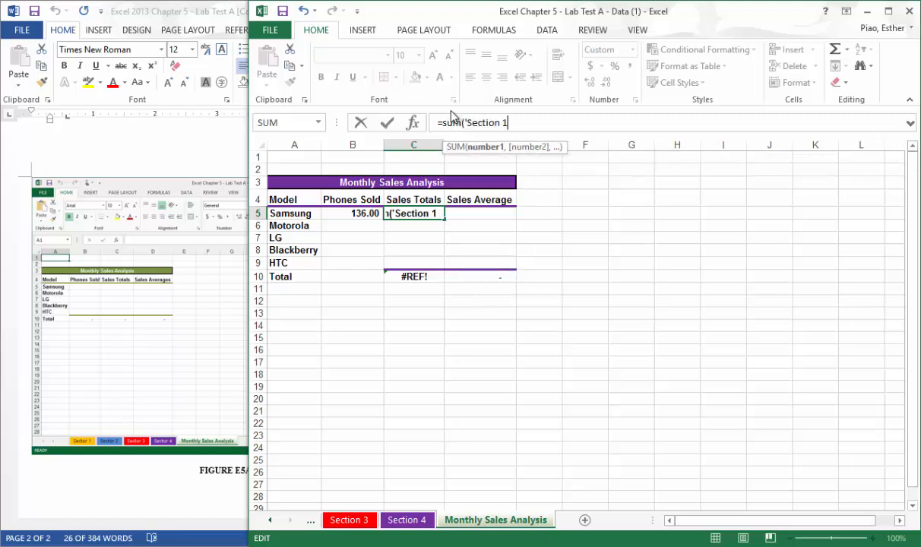
type(":Se")
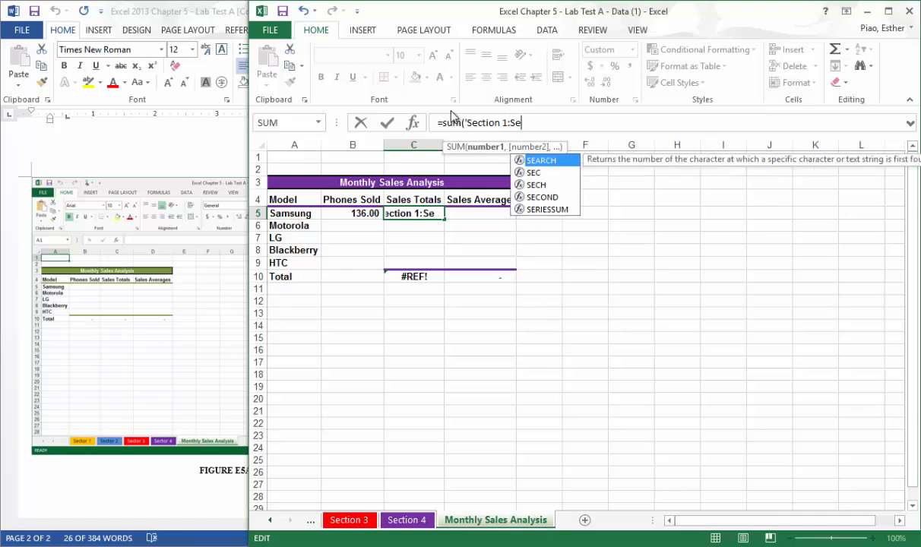
type("ction 4")
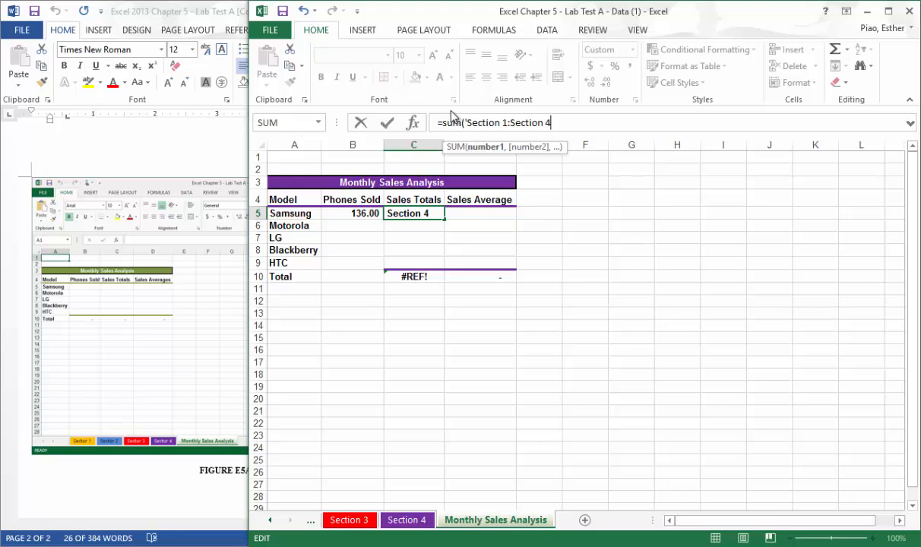
type("'!D5")
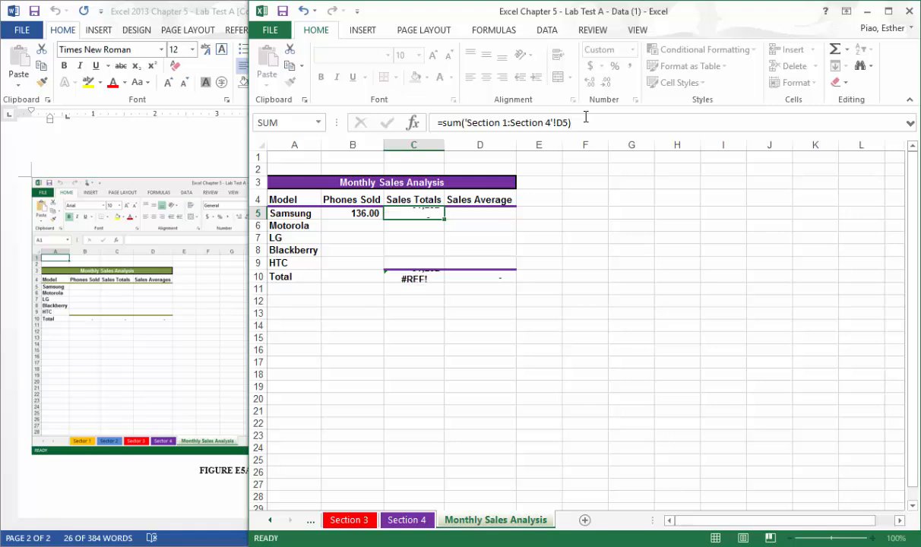
key("Return")
left_click(440, 214)
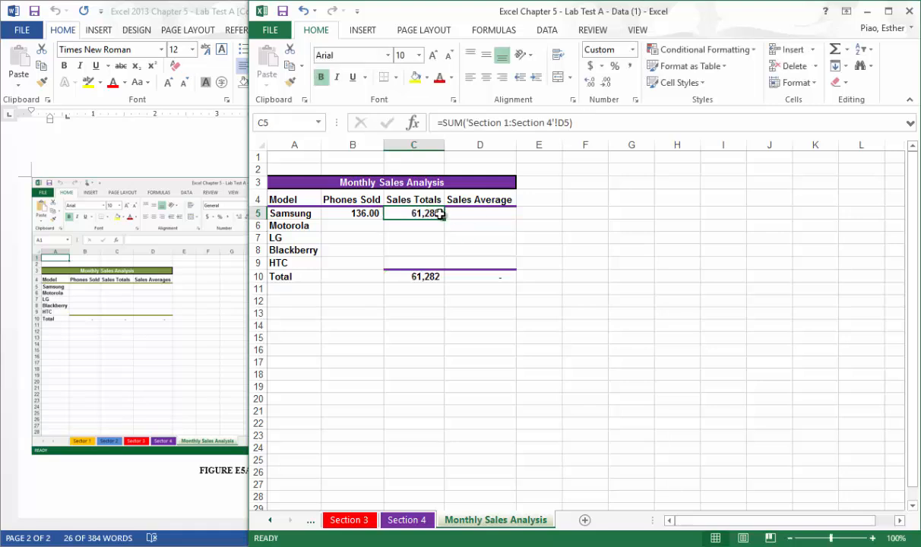
Enter the 3-D average =average('Section 1:Section 4'!D5) in D5 for the Samsung Sales Average.
left_click(468, 214)
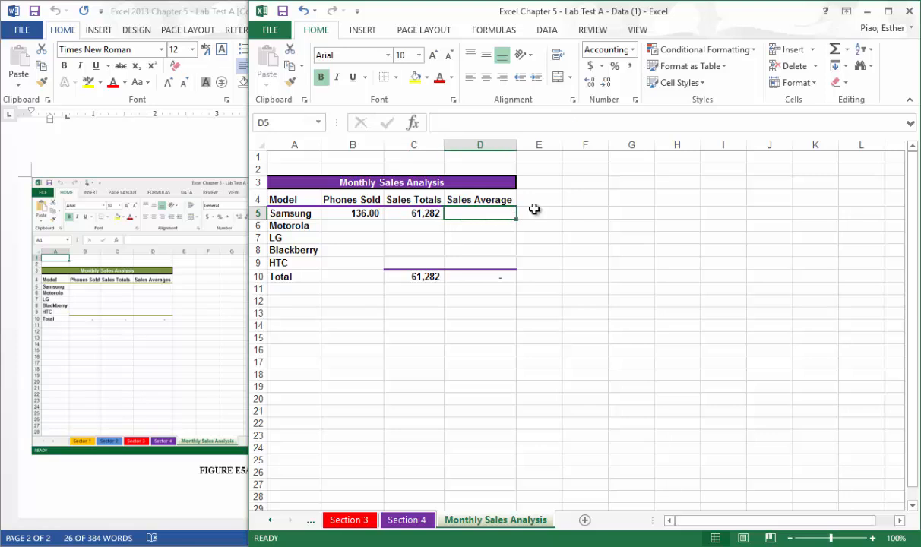
type("=average(")
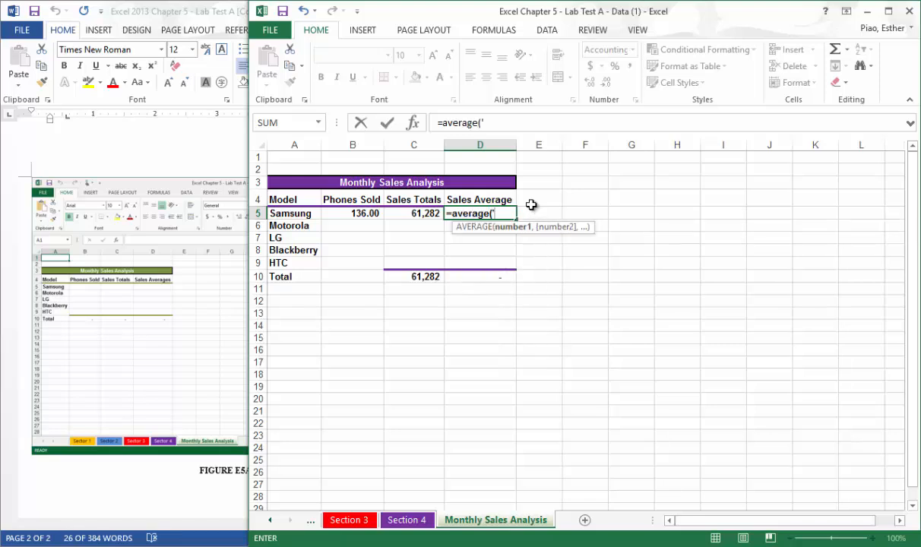
type("'Section 1:Section")
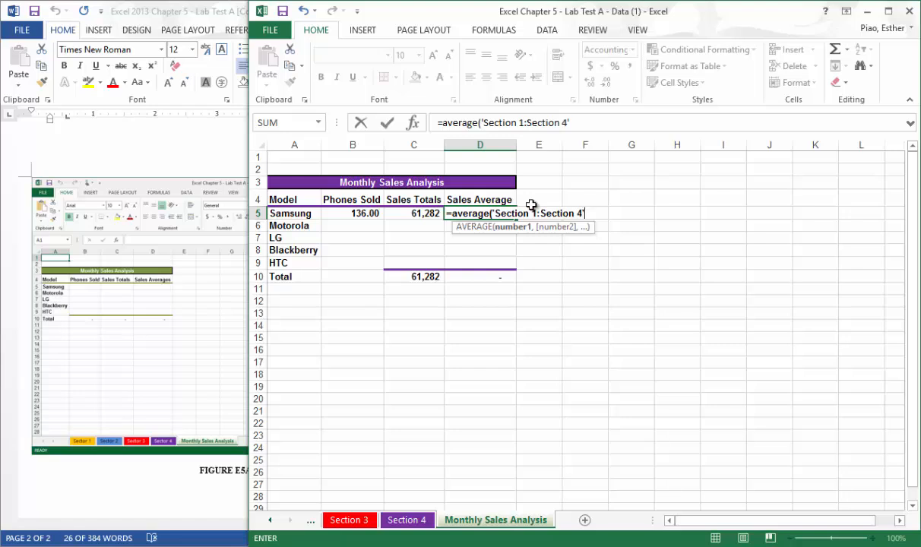
type("4'!C")
type("D")
type("5")
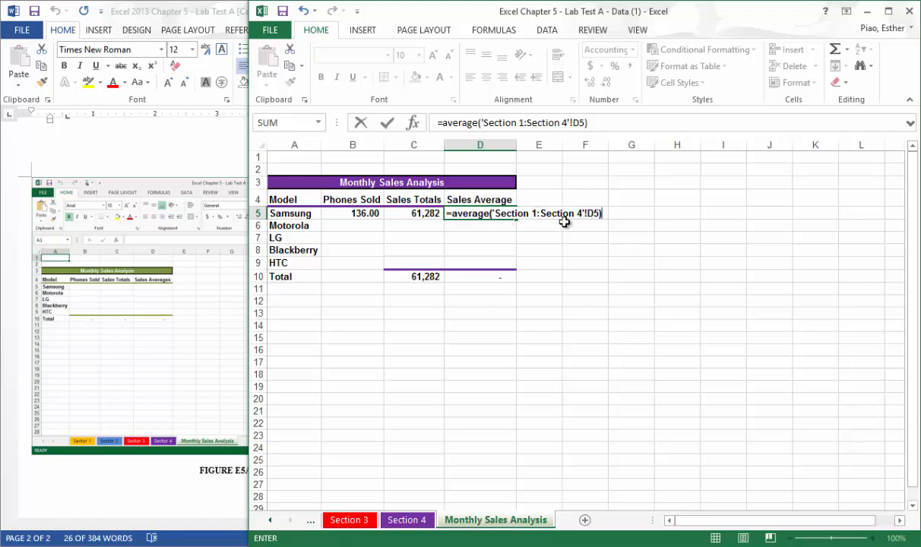
key("Return")
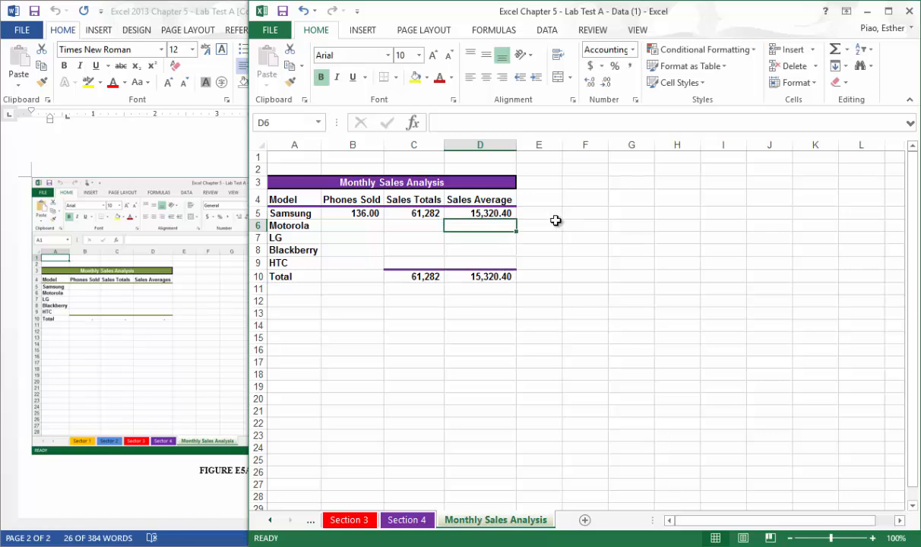
left_click(507, 214)
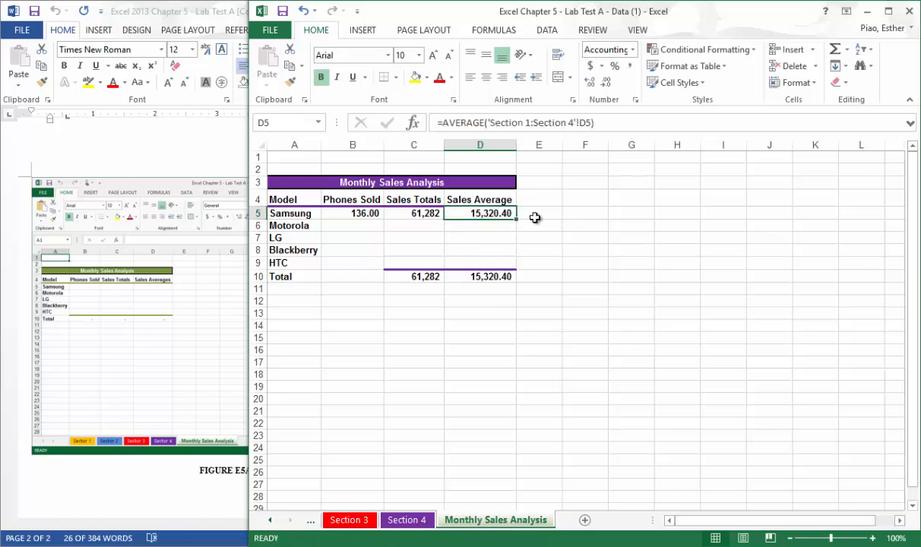
Check the Samsung average by calculating =C5/4 in E5, and clear that cell again.
left_click(535, 215)
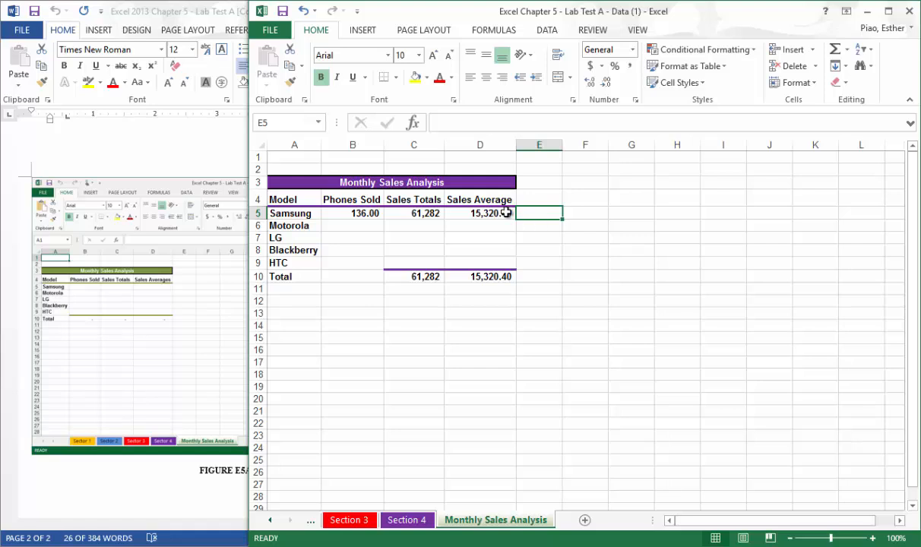
type("=")
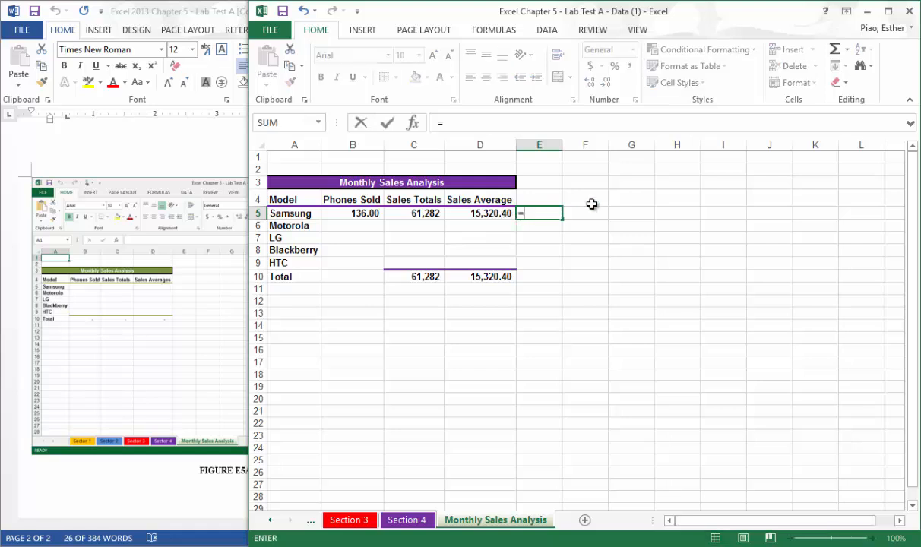
left_click(428, 216)
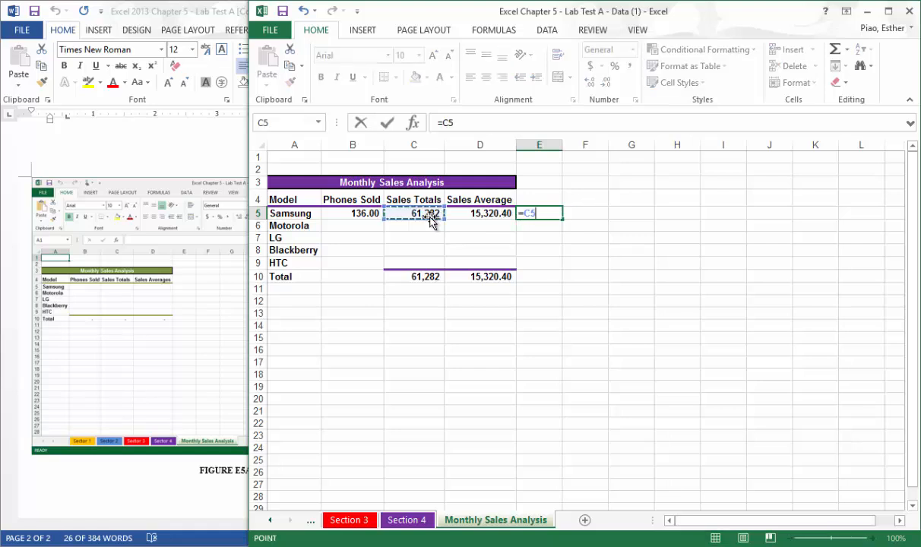
type("/4")
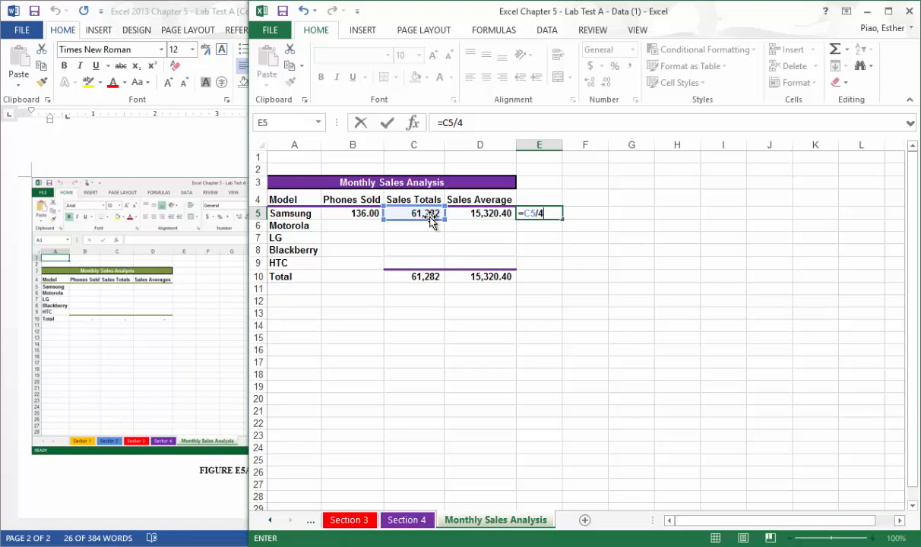
key("Return")
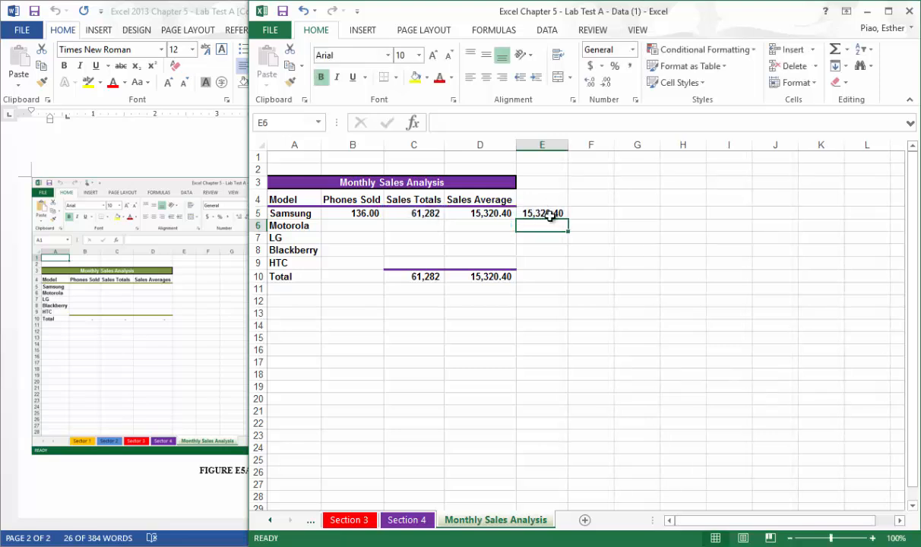
left_click(551, 213)
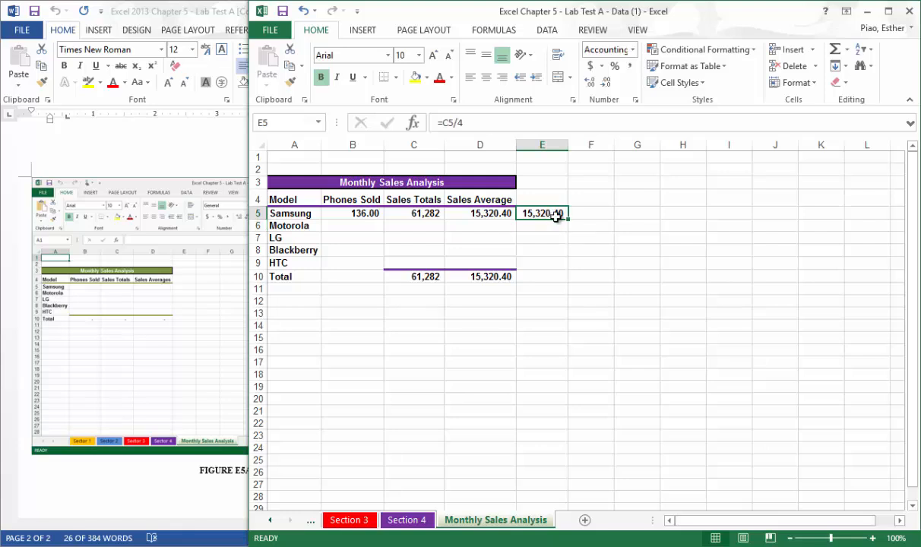
key("Delete")
left_click(450, 213)
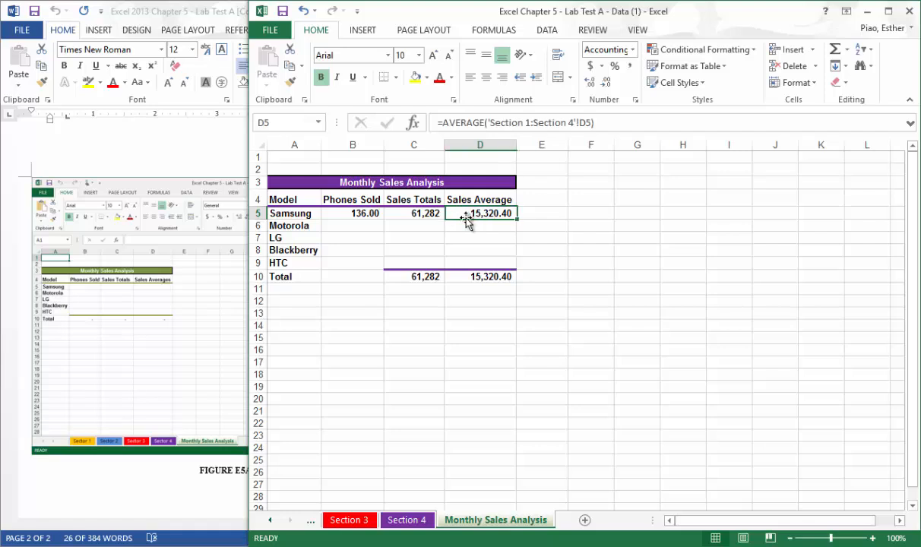
Format the Samsung Phones Sold value in B5 to show no decimal places.
left_click(366, 214)
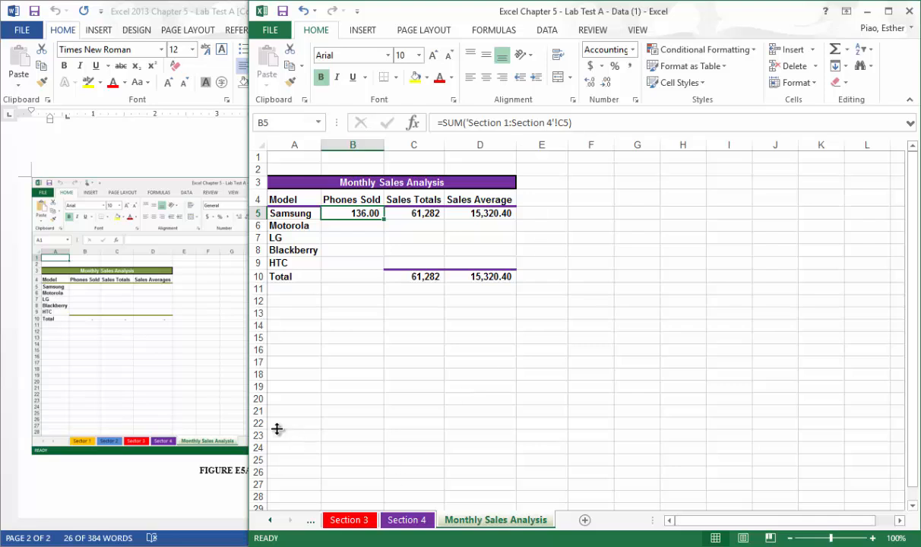
left_click(190, 391)
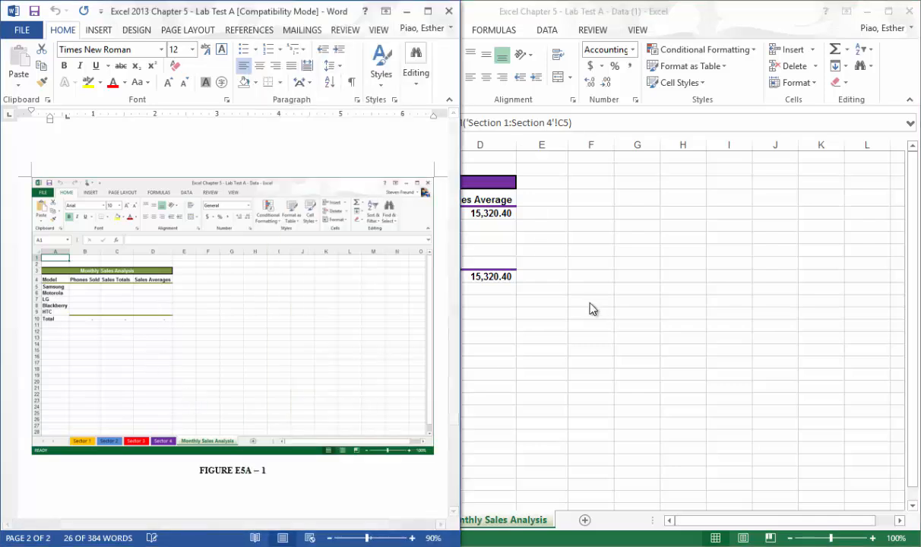
left_click(567, 292)
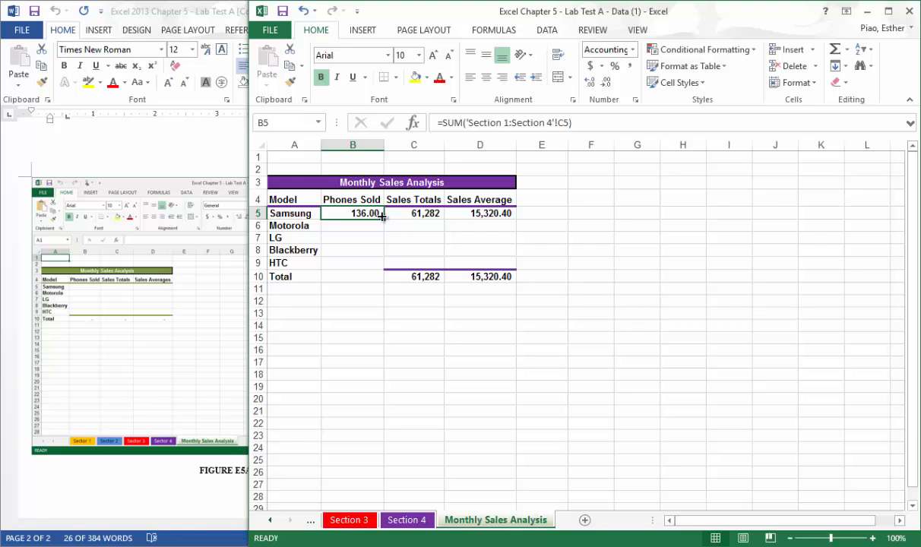
left_click(604, 84)
left_click(605, 83)
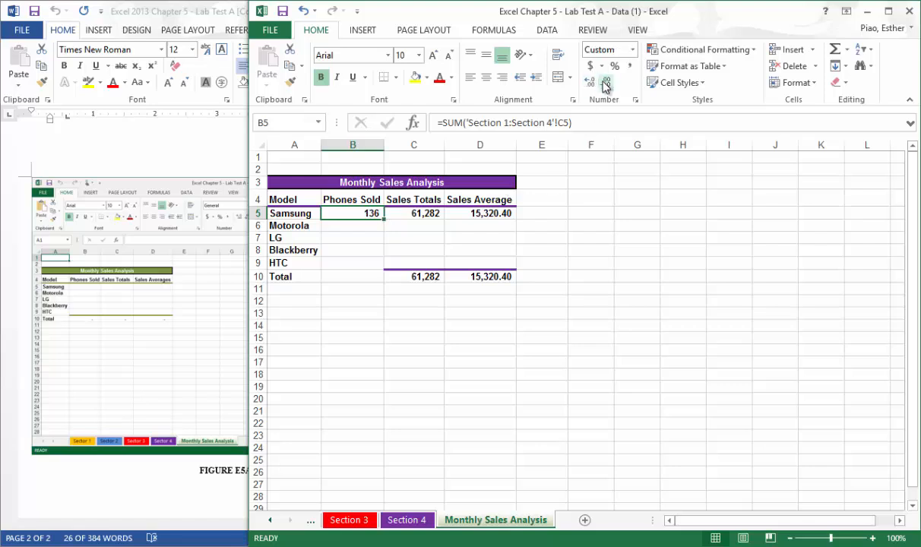
Format the Samsung Sales Totals value in C5 as Currency with two decimal places.
left_click(419, 211)
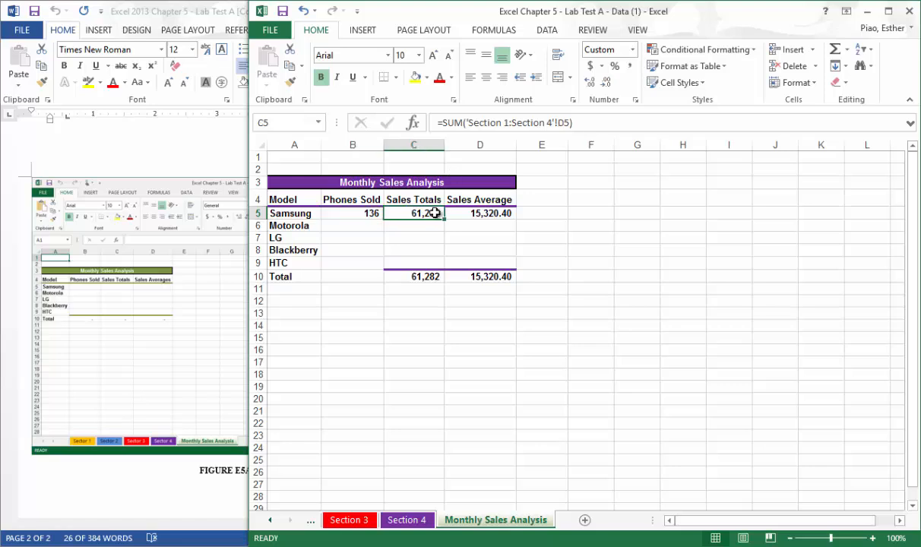
left_click(592, 83)
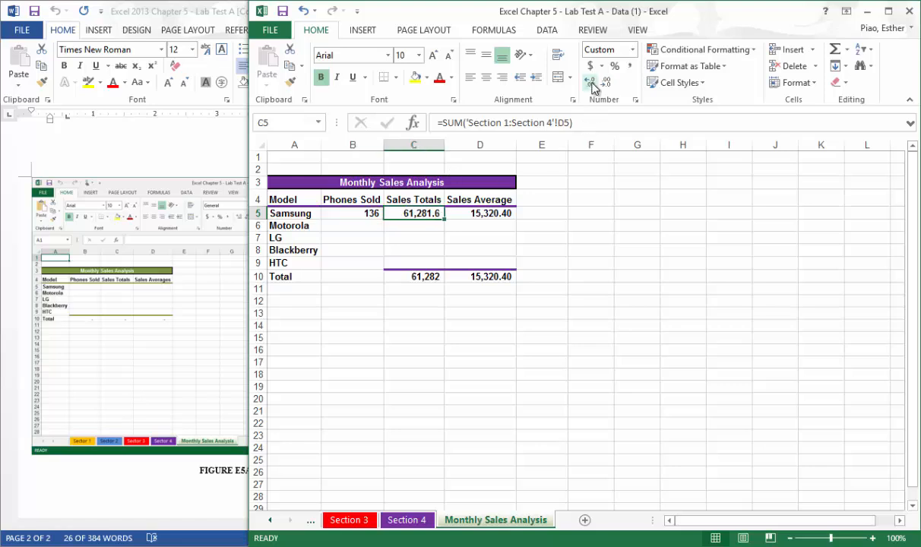
left_click(592, 83)
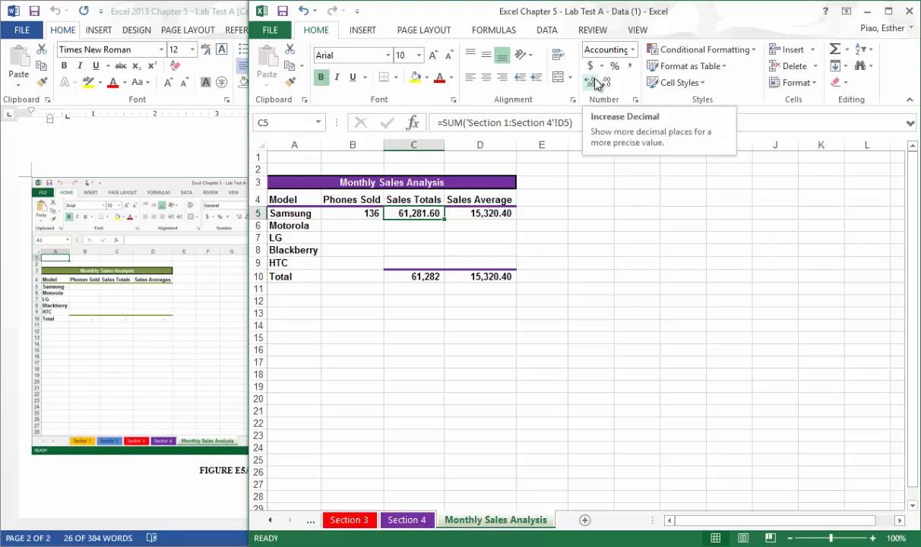
left_click(617, 49)
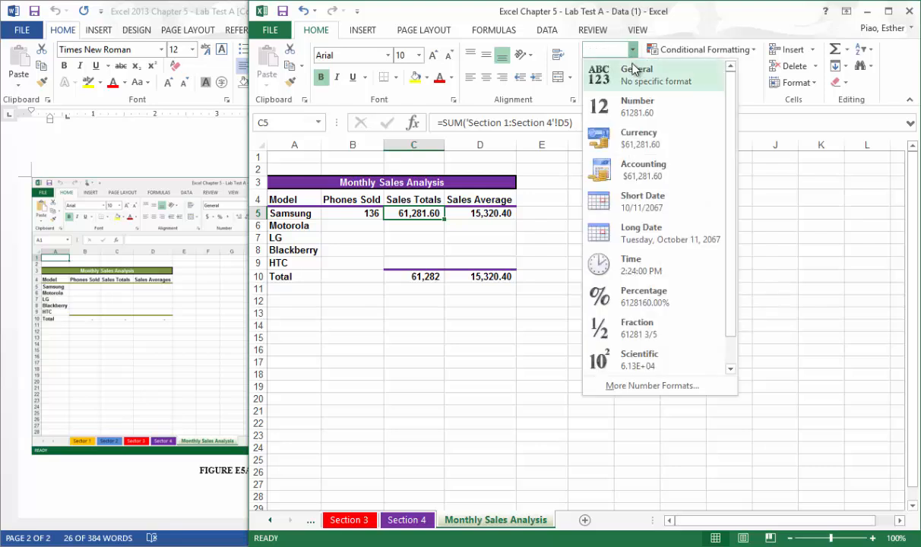
left_click(638, 135)
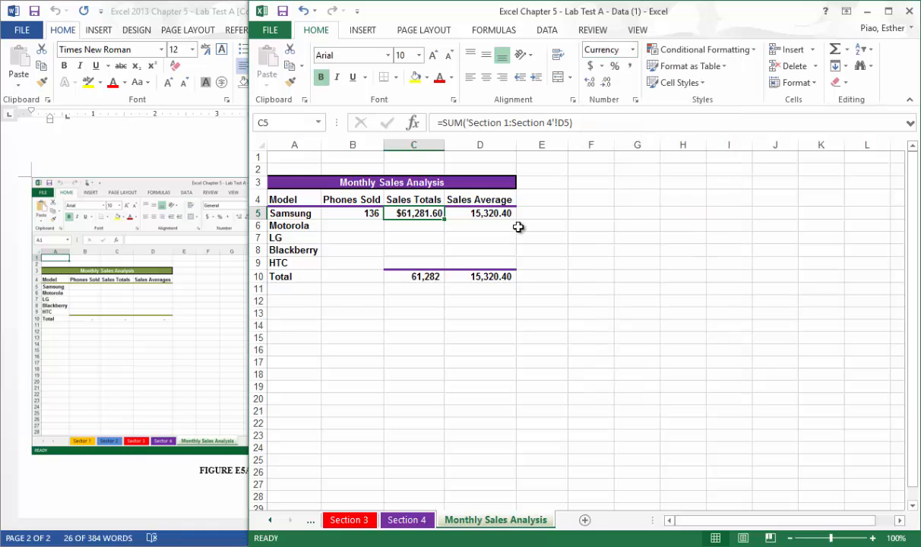
Format the Samsung Sales Average value in D5 as Currency with two decimal places.
left_click(480, 214)
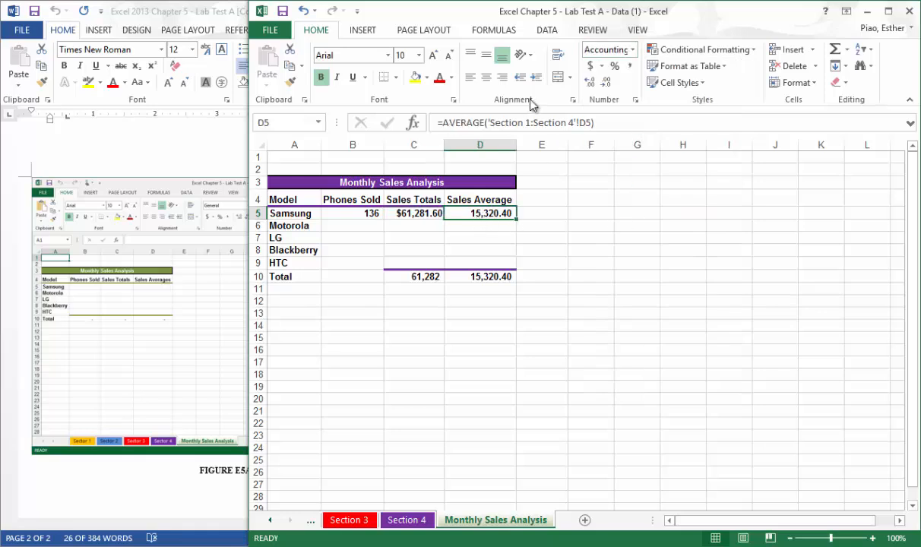
left_click(592, 66)
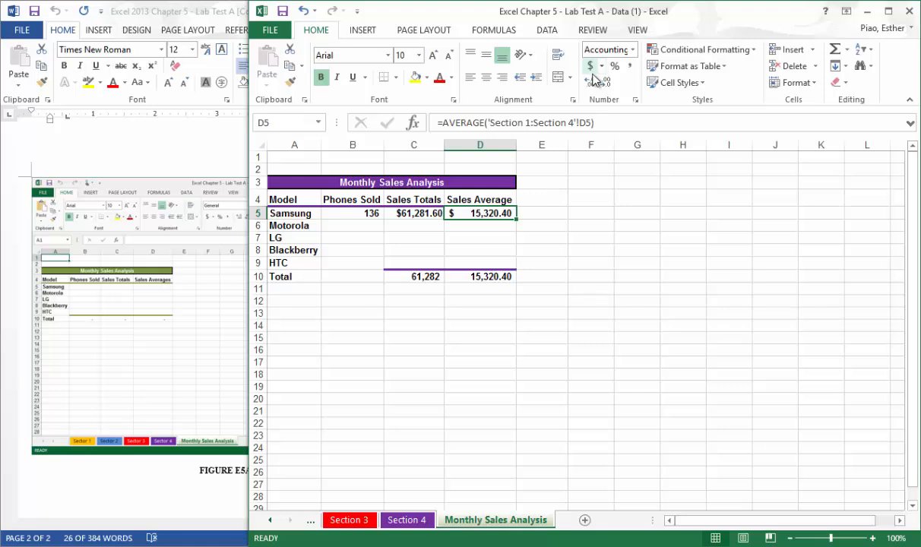
left_click(630, 50)
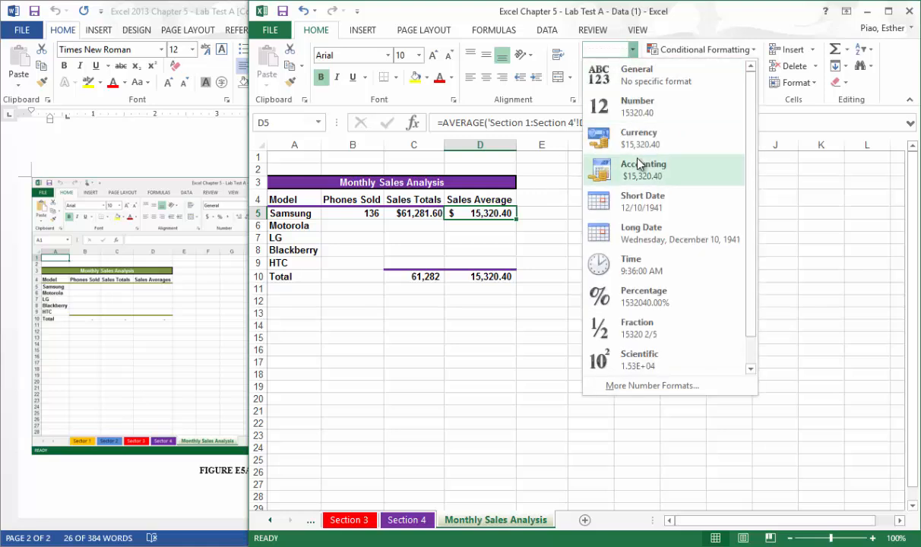
left_click(639, 135)
left_click(520, 235)
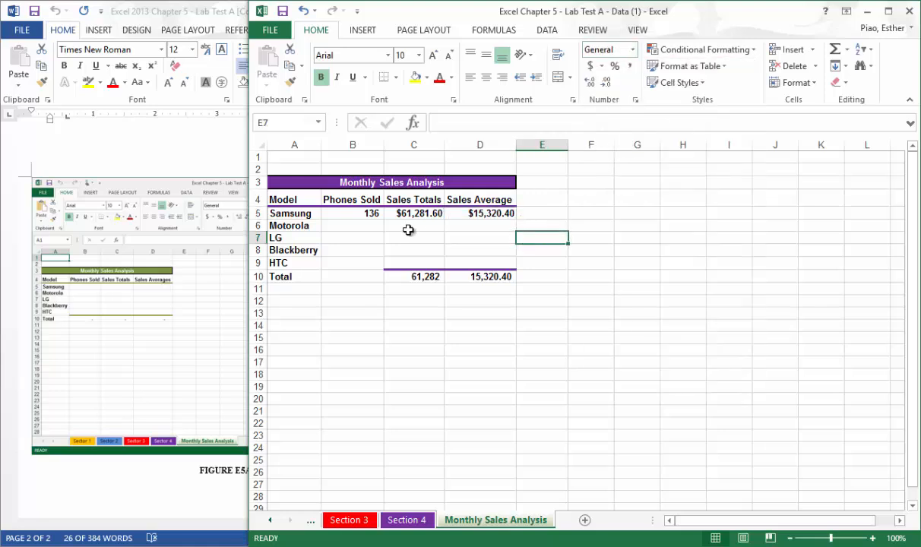
Fill the Samsung formulas in B5:D5 down through the HTC row, B9:D9, without copying the formatting.
left_click(361, 216)
left_click_drag(361, 216, 515, 244)
left_click_drag(512, 264, 533, 213)
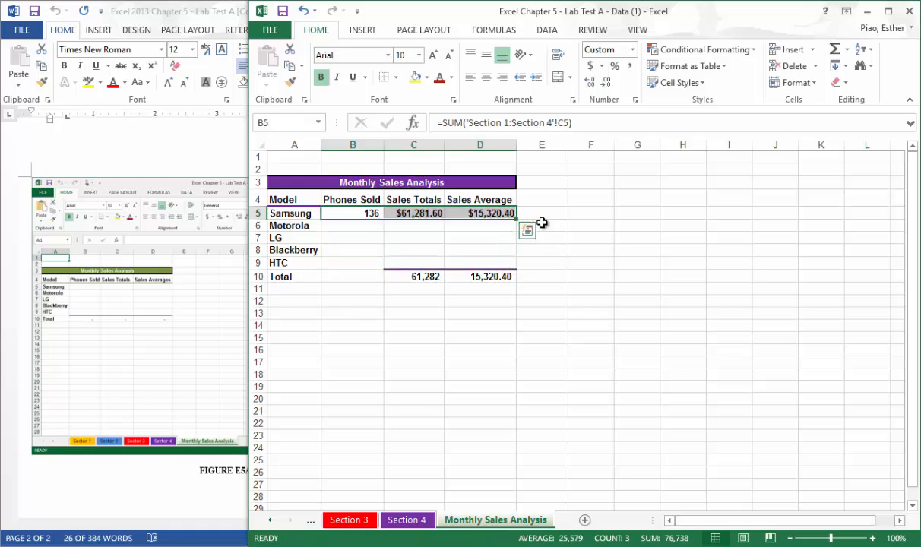
left_click(502, 230)
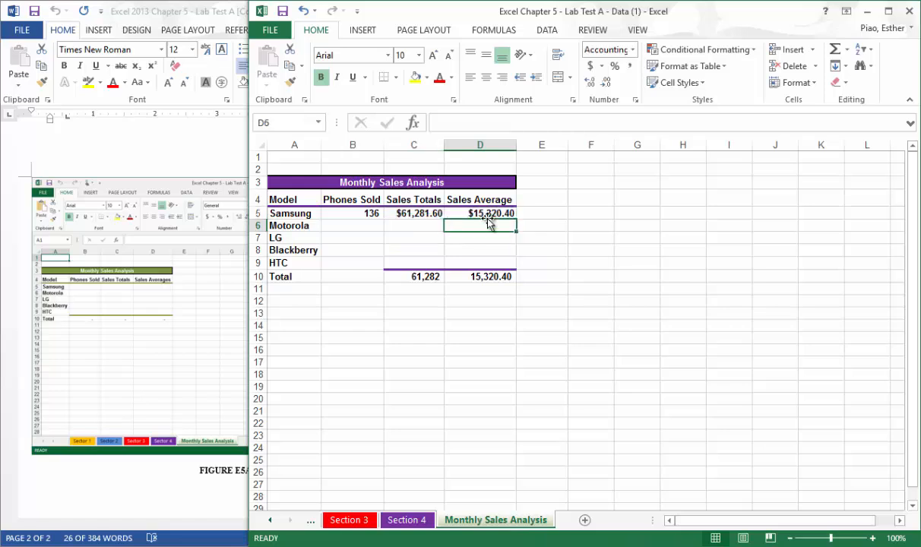
left_click_drag(348, 212, 456, 212)
left_click_drag(355, 230, 467, 251)
left_click(415, 250)
left_click_drag(376, 215, 508, 229)
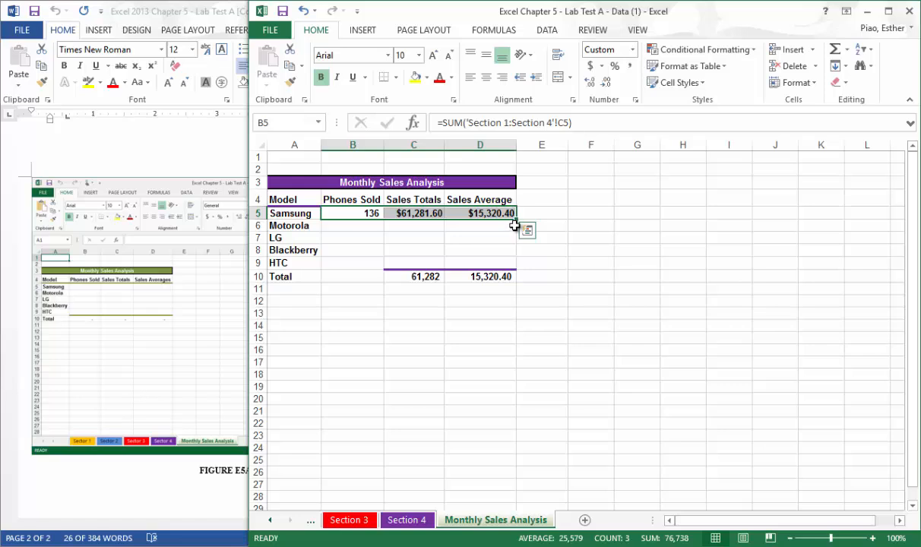
left_click_drag(516, 222, 517, 265)
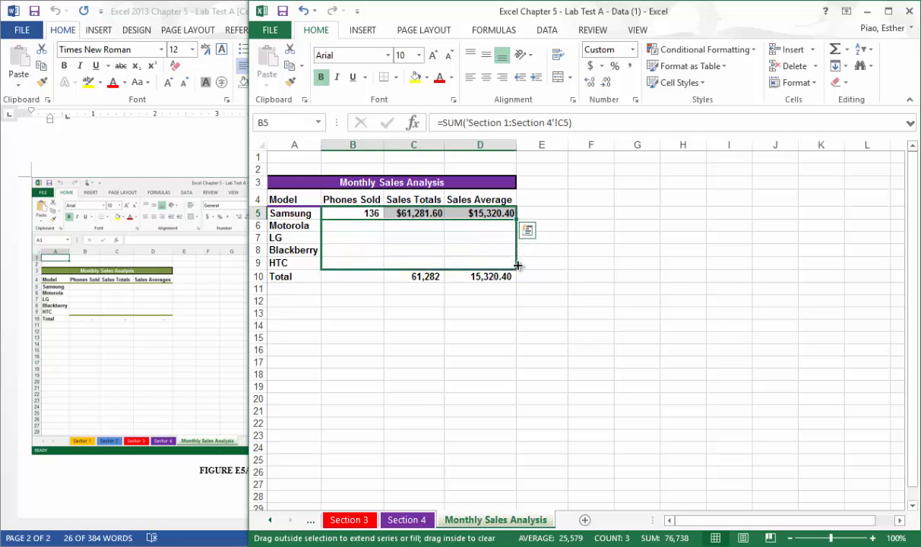
left_click_drag(517, 265, 519, 267)
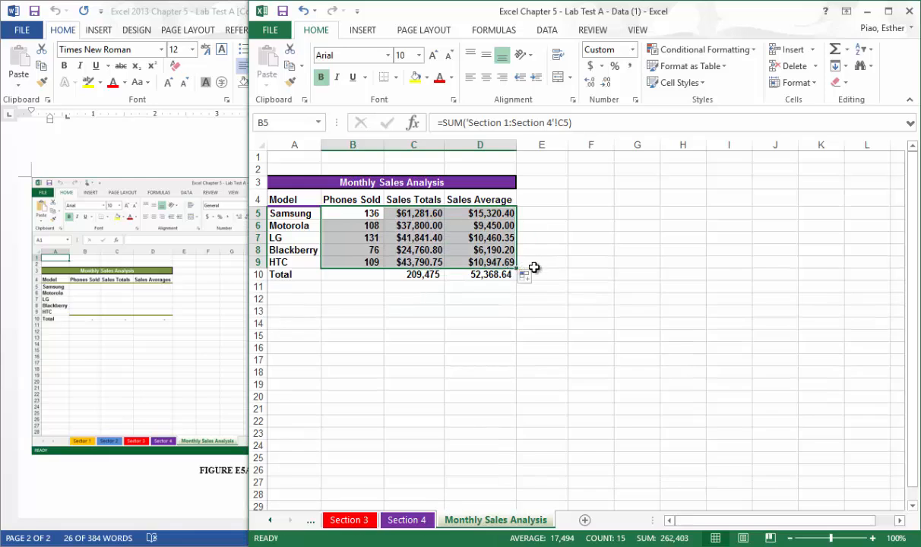
left_click(532, 280)
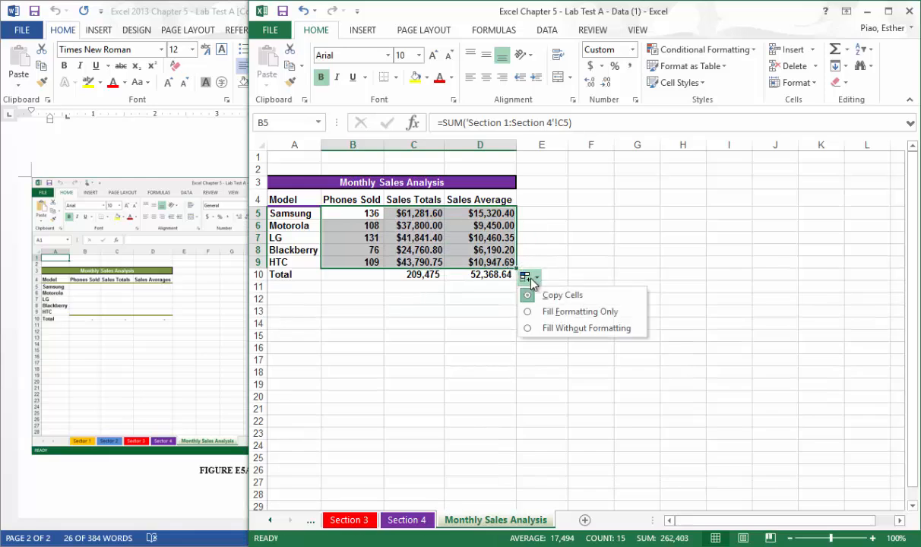
left_click(554, 333)
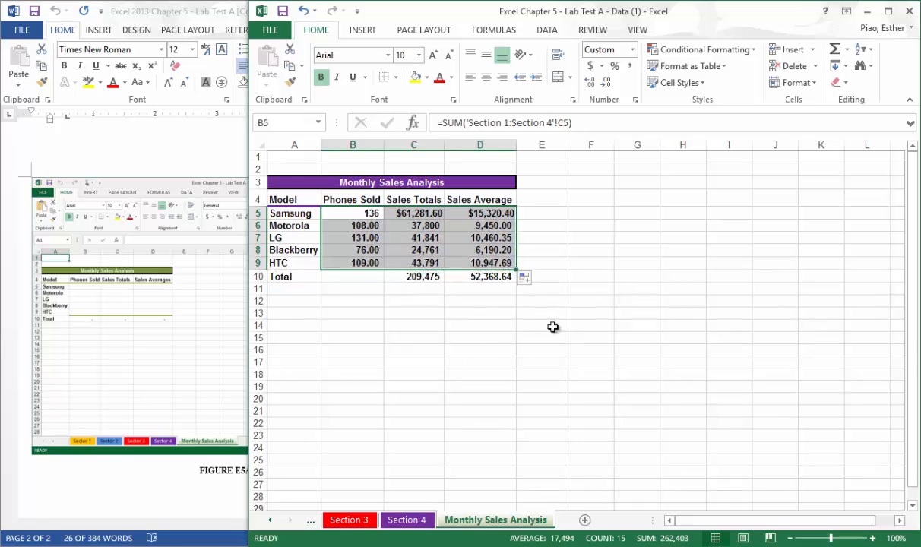
left_click(551, 324)
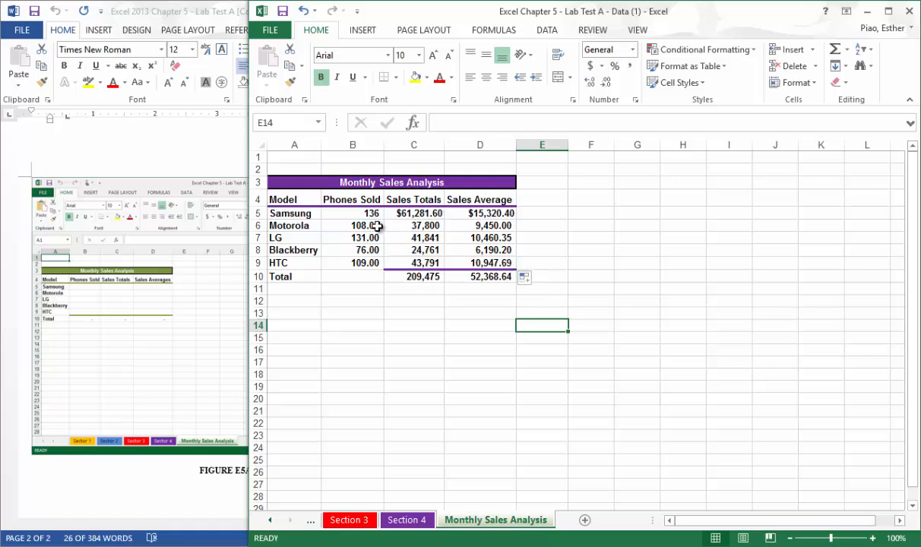
Remove the decimal places from the Phones Sold values in B6:B9.
left_click_drag(376, 226, 383, 254)
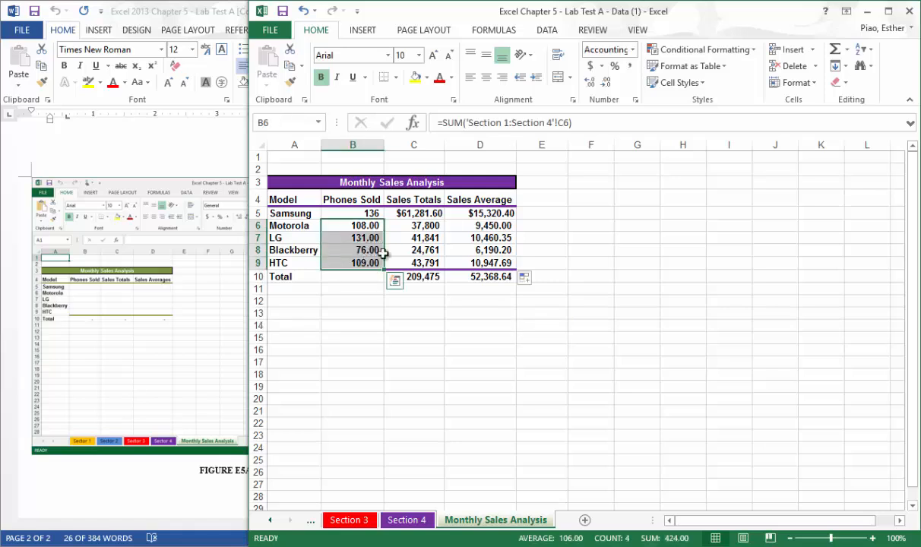
left_click(606, 82)
left_click(607, 83)
Format the Sales Totals and Sales Average totals in C10:D10 as Currency.
left_click_drag(426, 226, 462, 258)
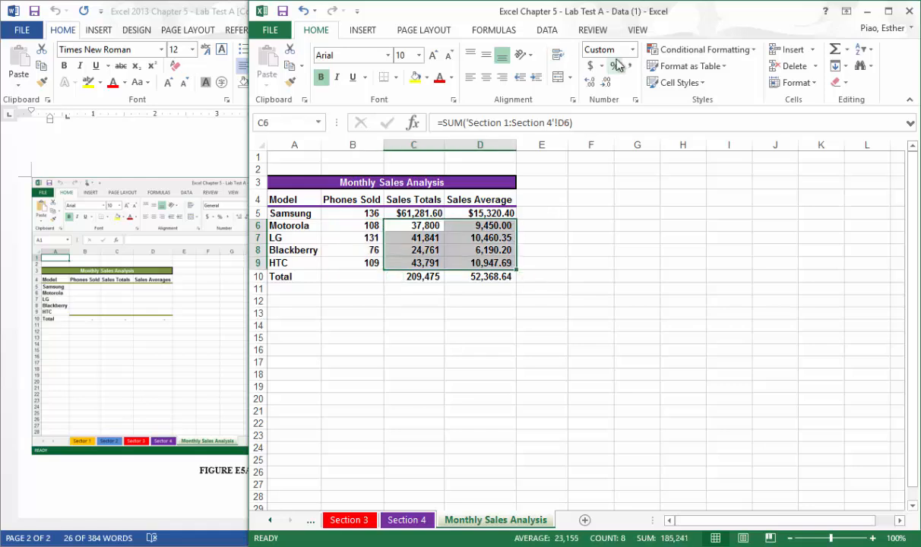
left_click(431, 277)
left_click_drag(431, 278, 478, 277)
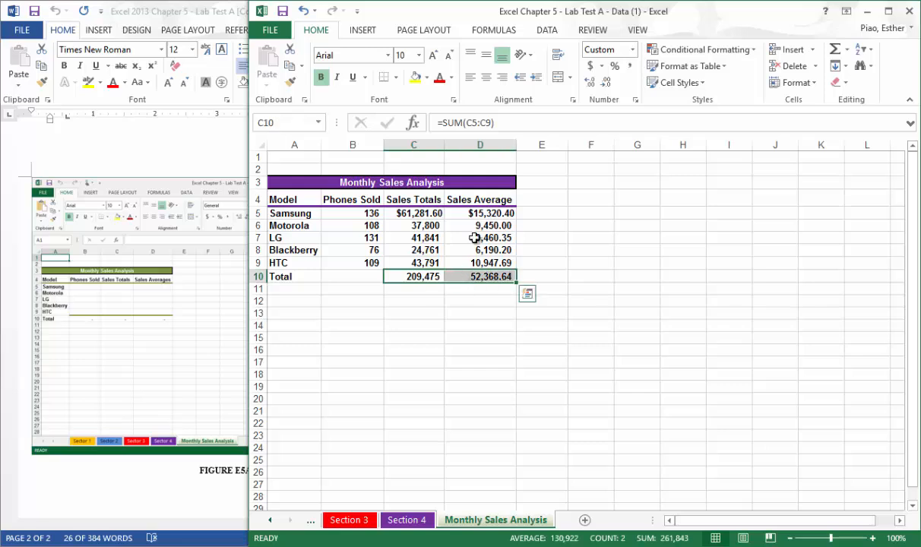
left_click(633, 49)
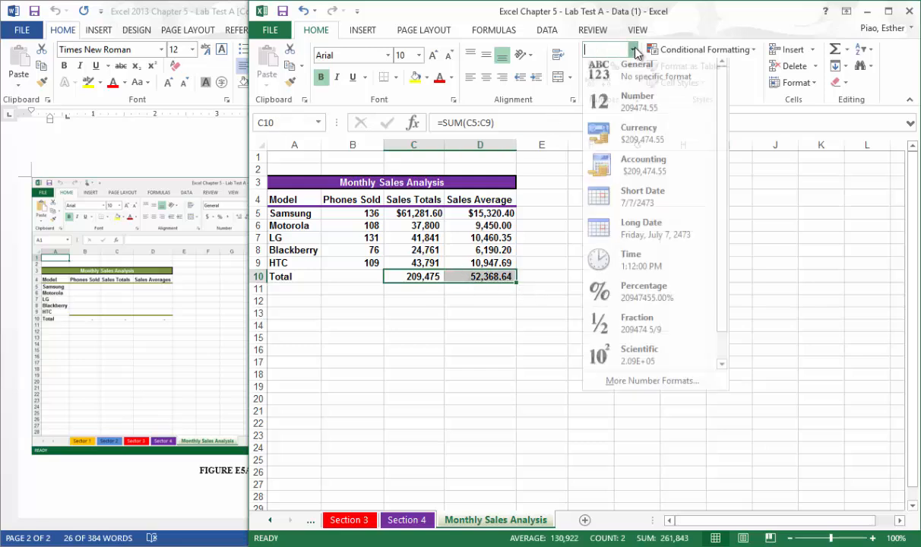
left_click(636, 137)
left_click(573, 279)
left_click(487, 325)
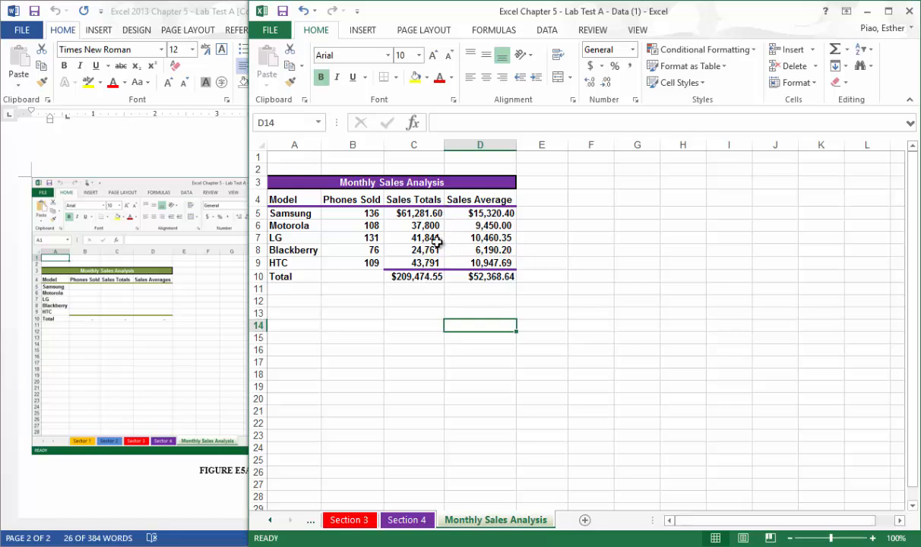
Apply the custom number format $#,##0.00_( to C5:D5 and C10:D10 so the dollar amounts align with the other rows.
left_click(440, 216)
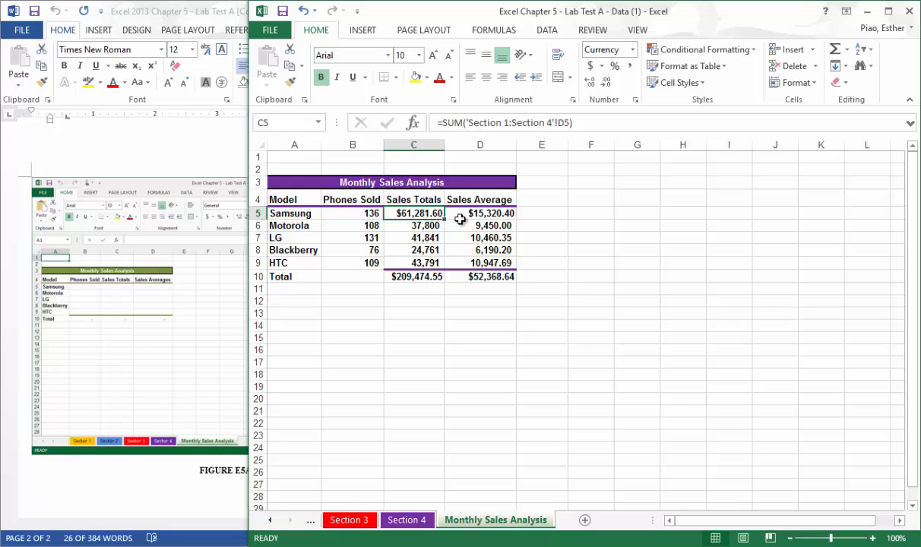
left_click(506, 215, "ctrl")
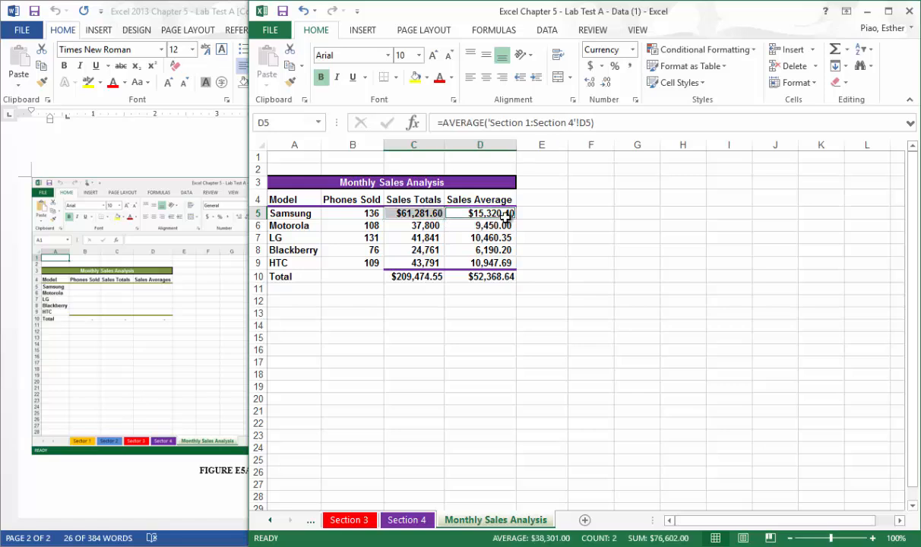
left_click(471, 275, "ctrl")
left_click(435, 275, "ctrl")
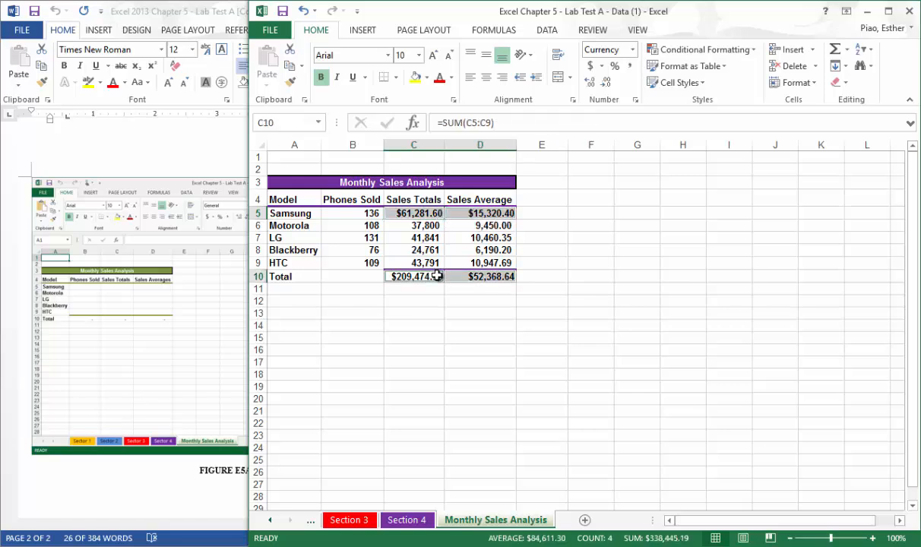
right_click(422, 210)
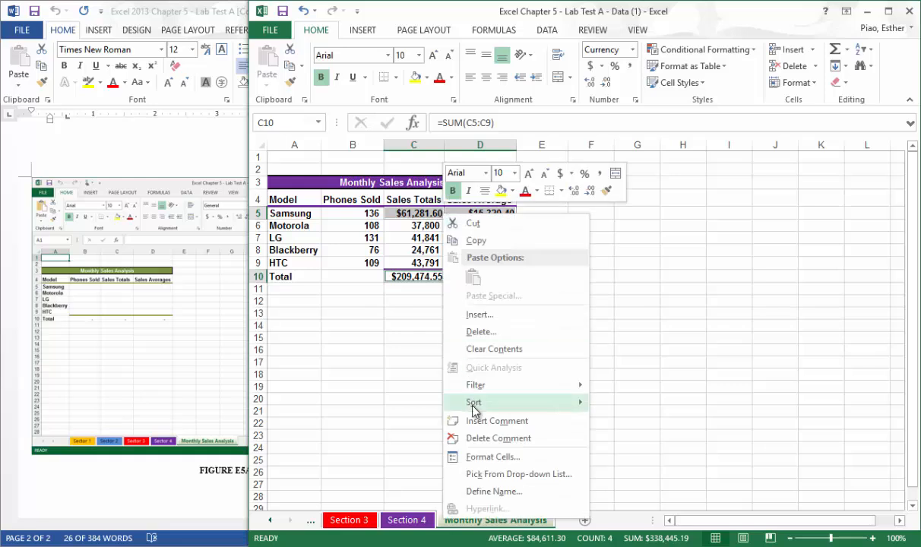
left_click(471, 456)
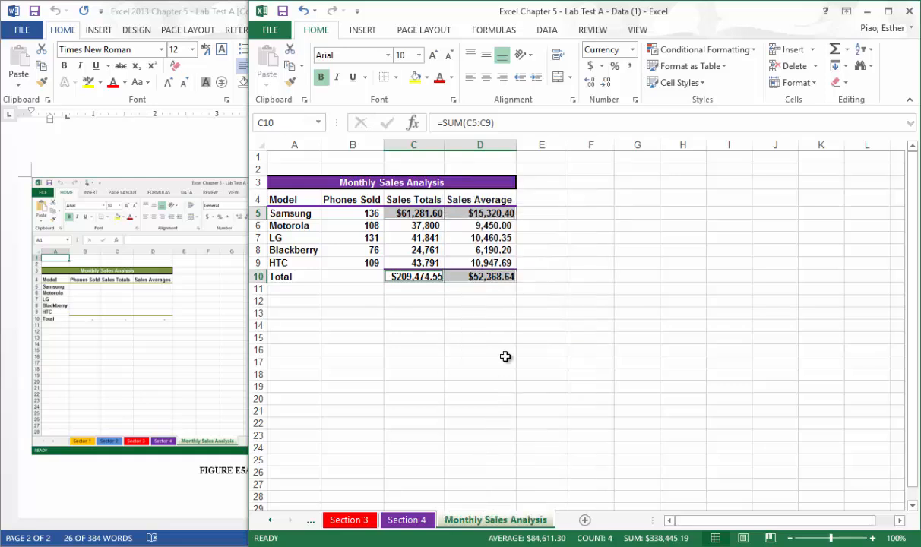
left_click(370, 382)
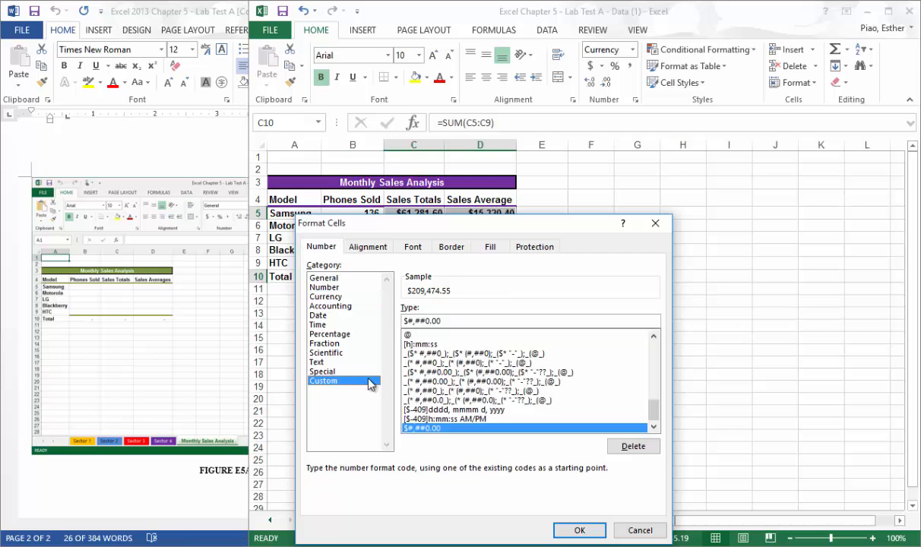
left_click(477, 321)
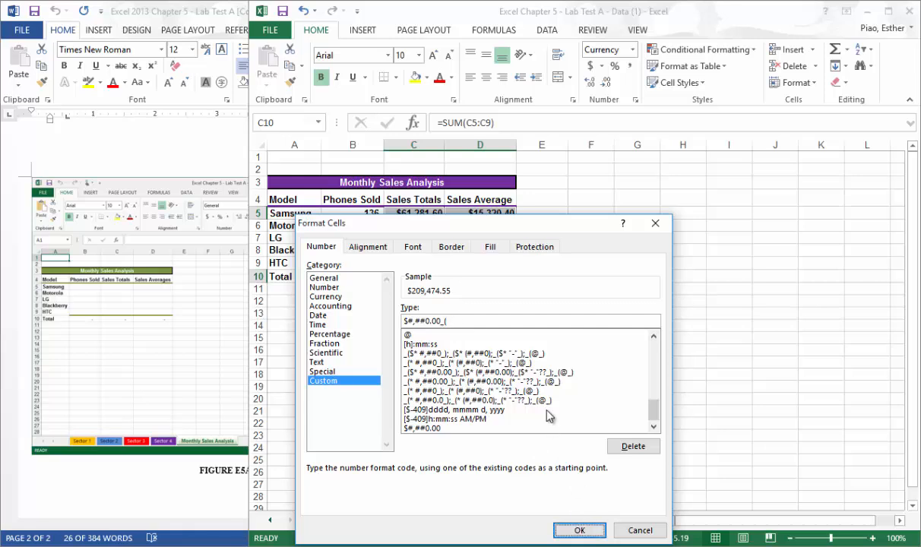
left_click(494, 323)
left_click_drag(517, 223, 520, 127)
left_click(582, 434)
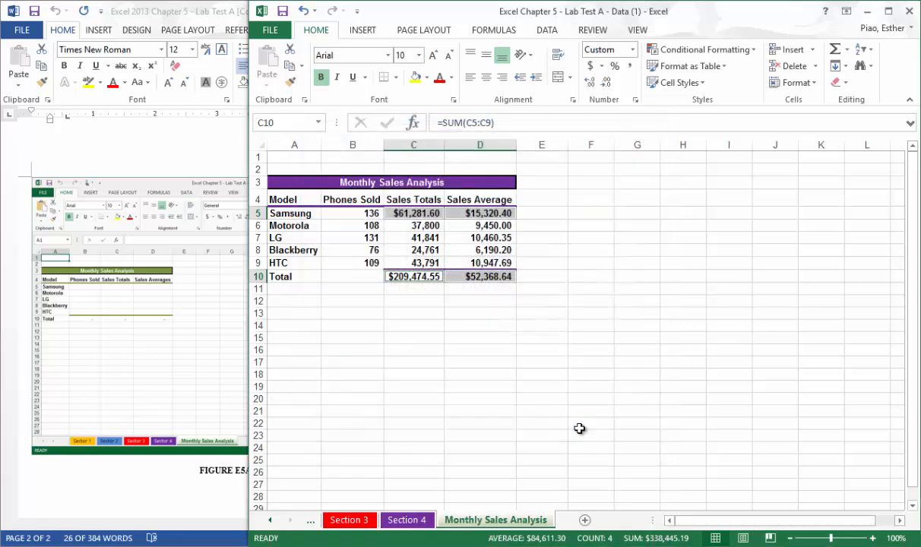
left_click(487, 324)
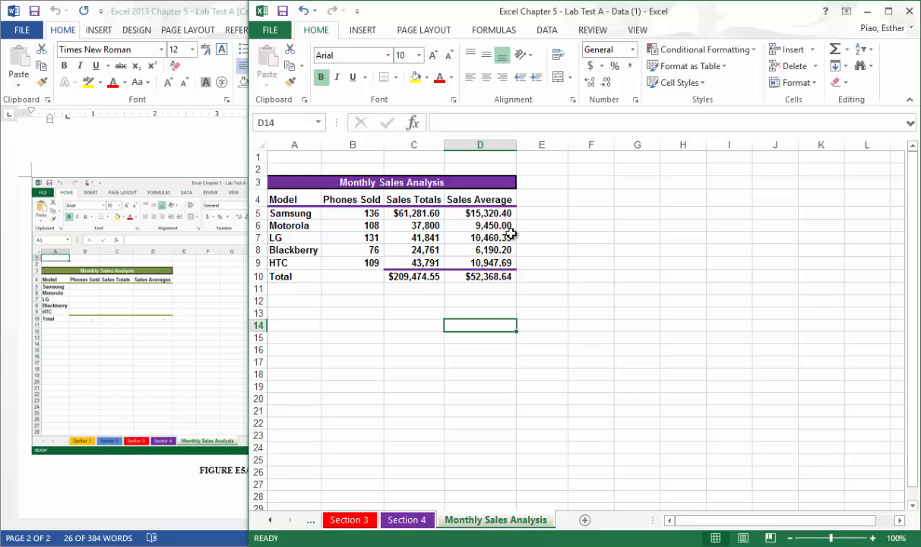
left_click(365, 317)
left_click(323, 300)
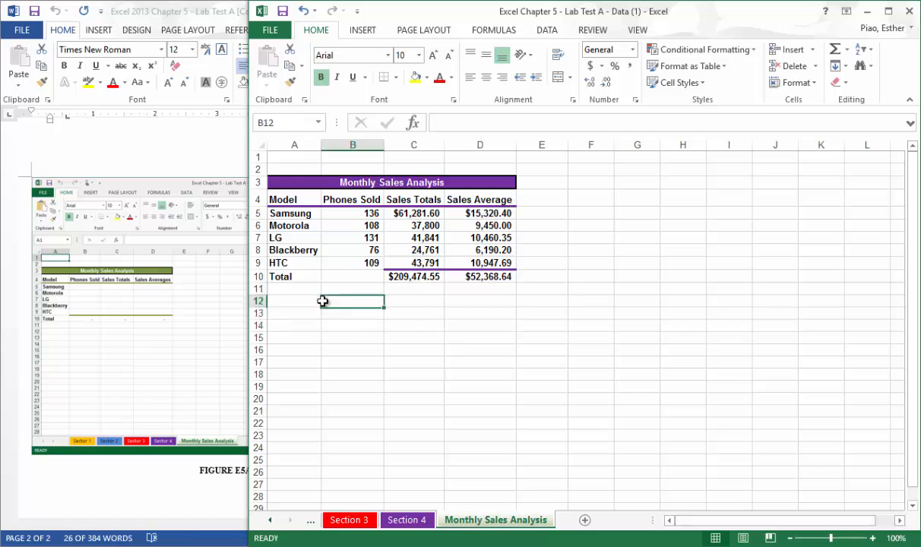
left_click(307, 300)
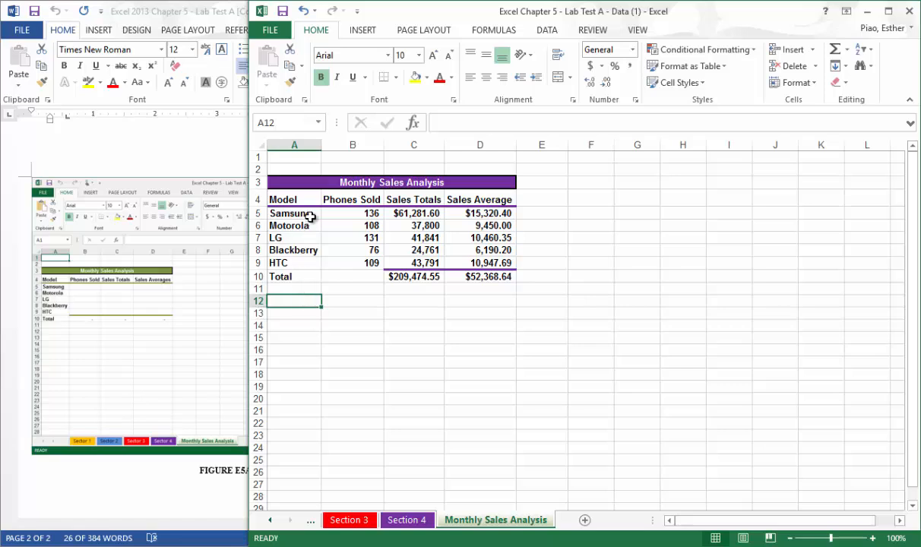
Insert a 3-D pie chart of phones sold by model from A5:B9 and apply the gray-background style with dark percentage labels.
left_click_drag(311, 218, 333, 263)
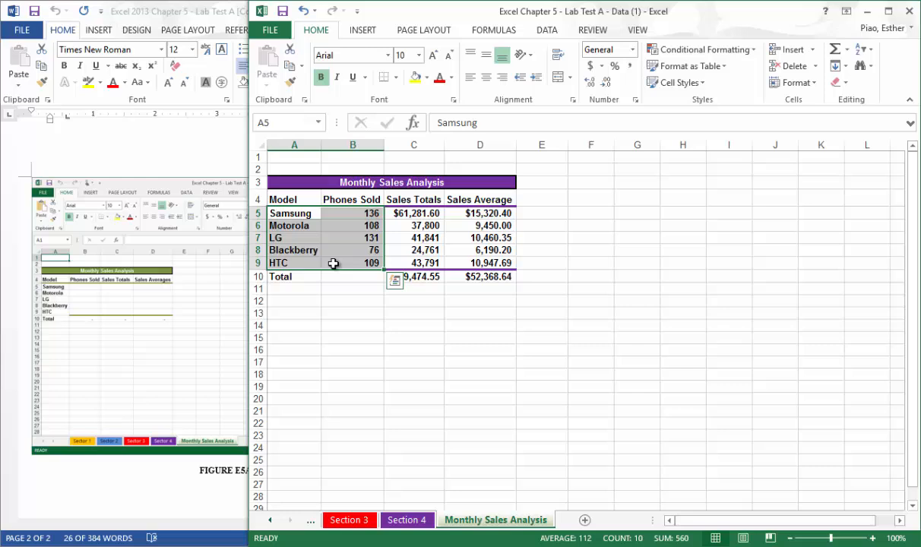
left_click(369, 30)
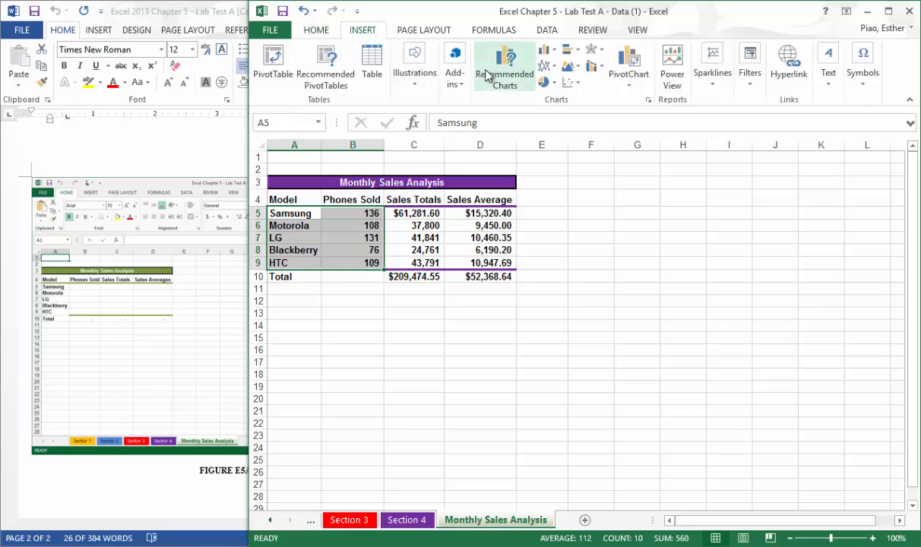
left_click(552, 87)
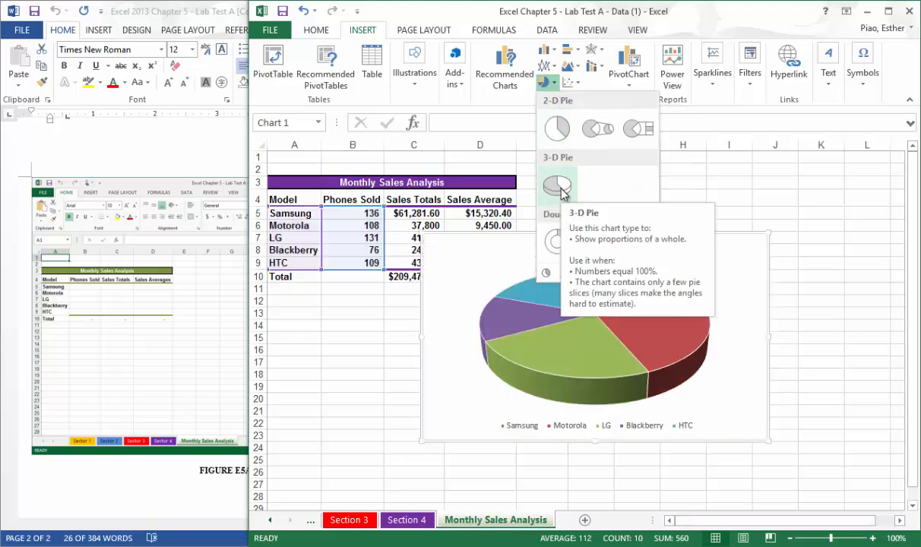
left_click(557, 185)
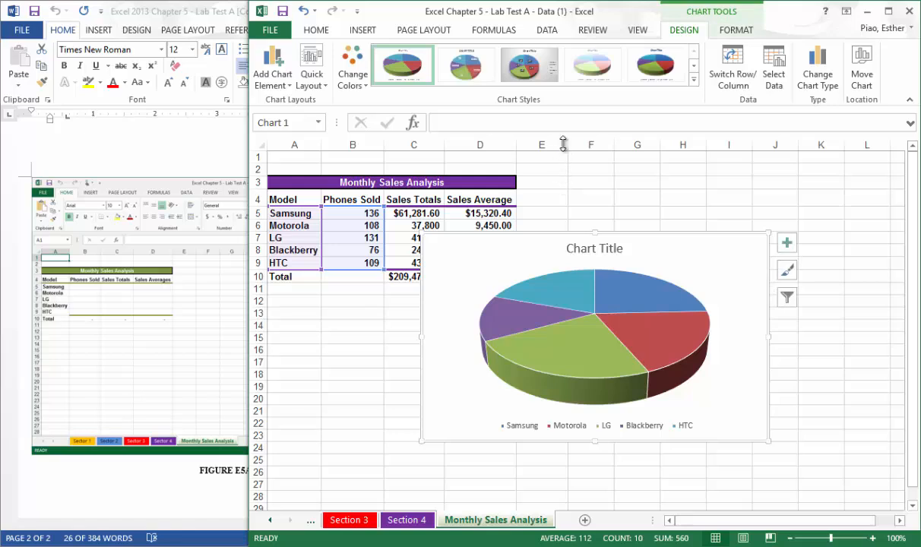
left_click(546, 71)
Replace the pie chart's placeholder title with "Consolidated Expense" and deselect the chart.
left_click(623, 252)
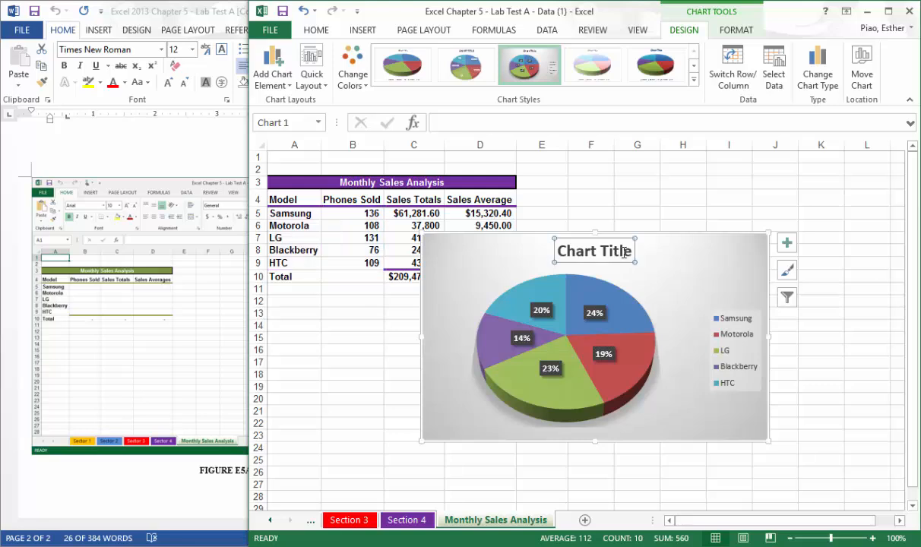
double_click(623, 252)
triple_click(617, 257)
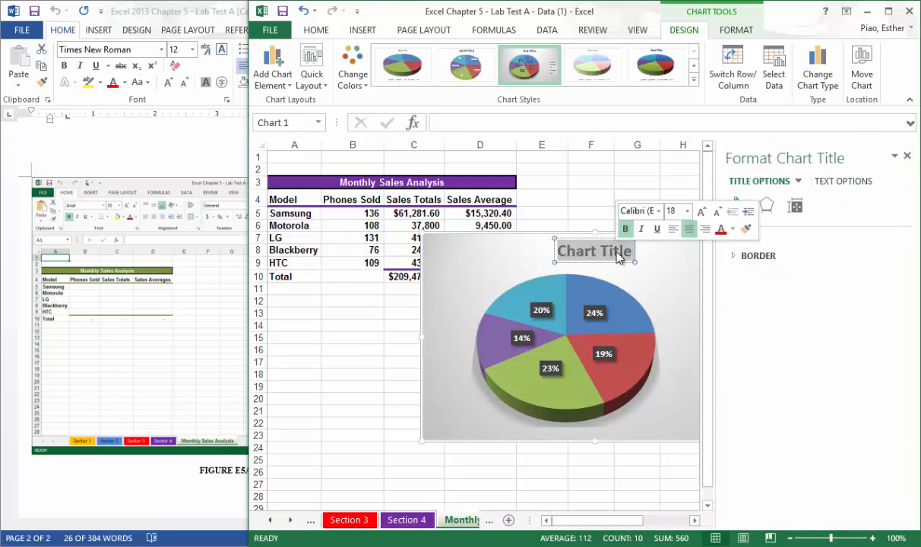
type("C")
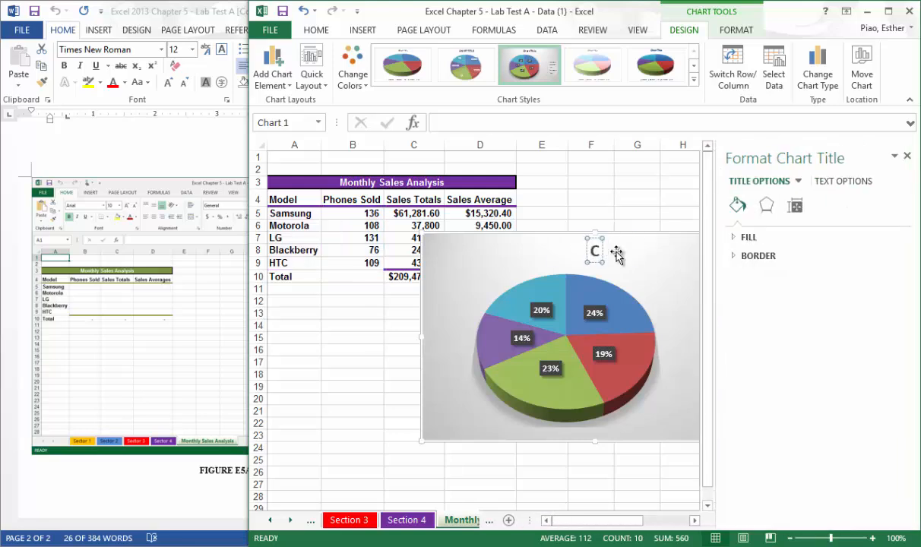
type("onsoli")
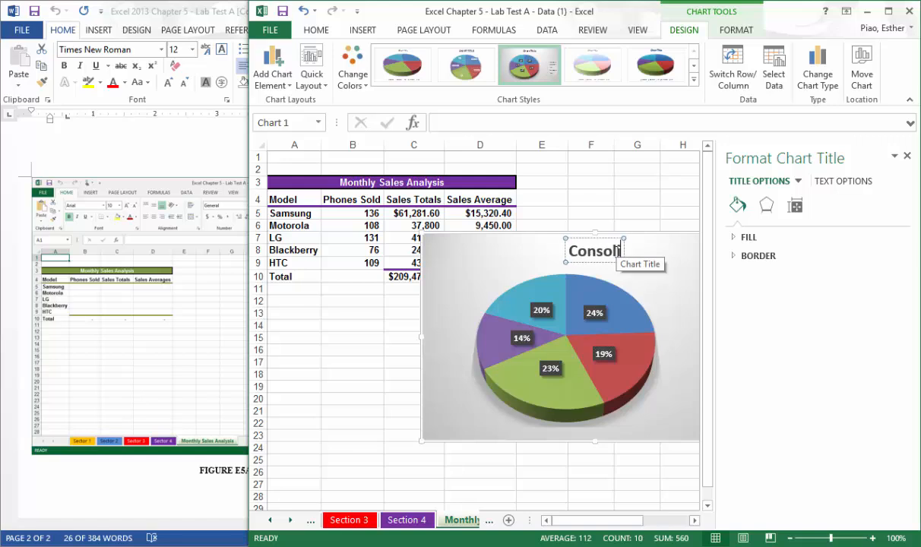
type("dated Expense")
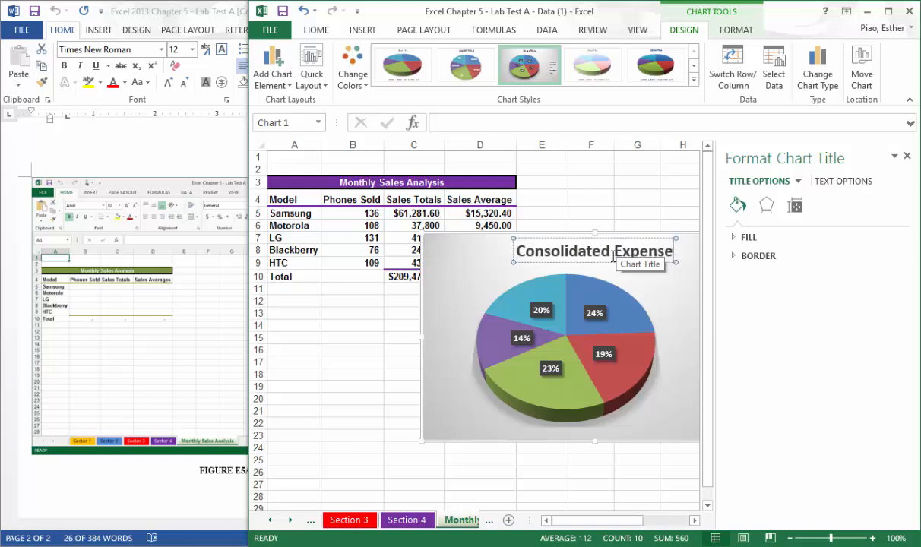
left_click(405, 313)
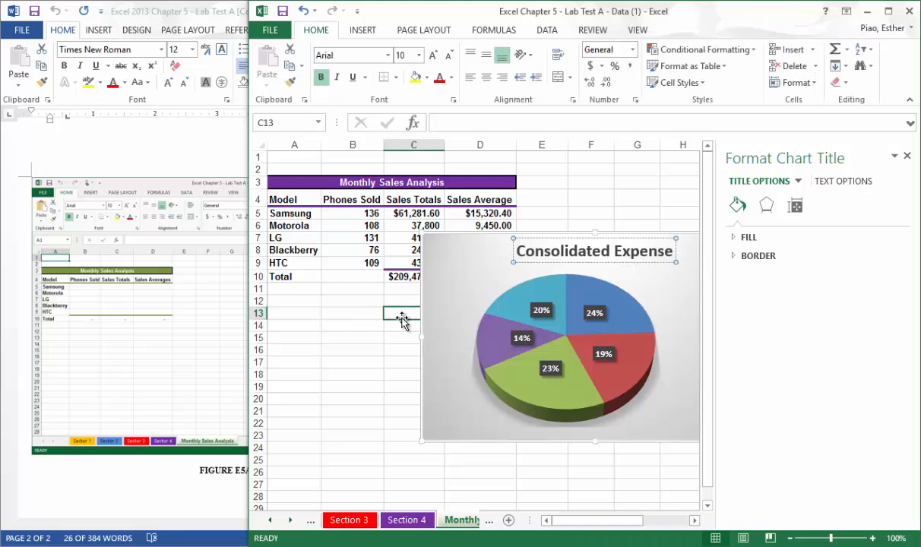
left_click(545, 214)
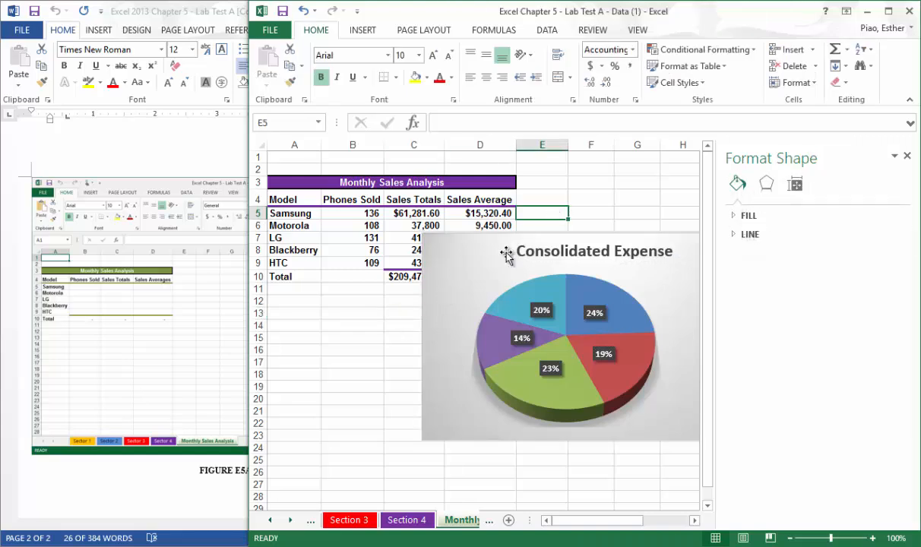
Move the pie chart below the table so its upper-left corner sits in cell A12.
left_click(456, 247)
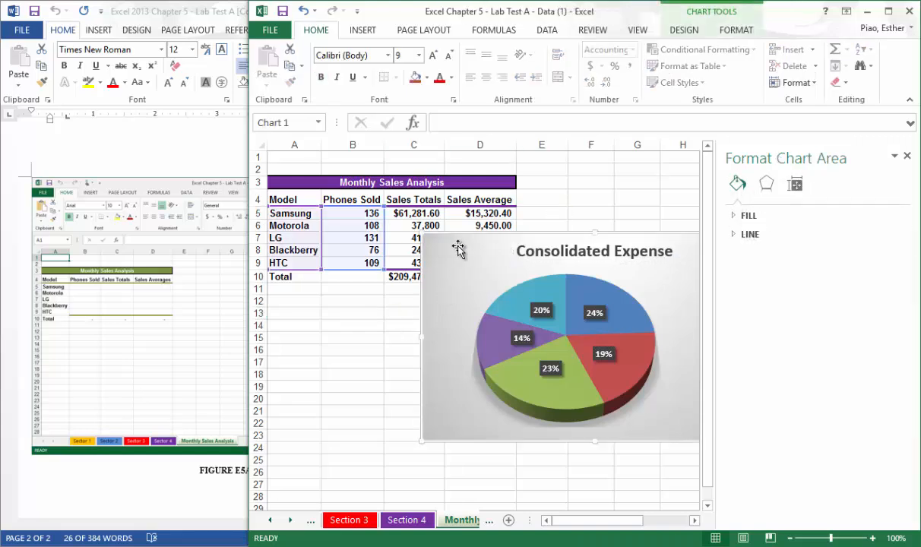
mouse_move(456, 249)
left_mouse_down()
mouse_move(446, 272)
mouse_move(408, 296)
mouse_move(303, 317)
left_mouse_up()
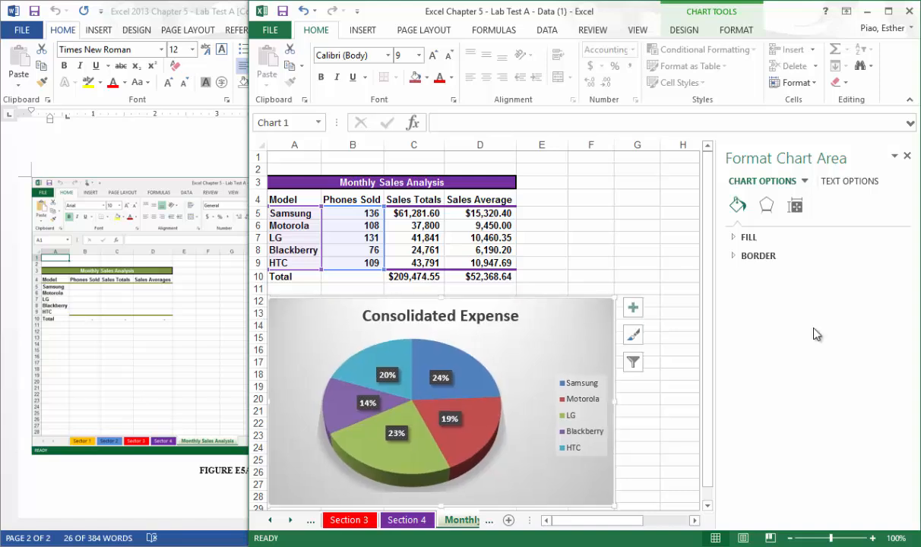
left_click_drag(707, 366, 707, 367)
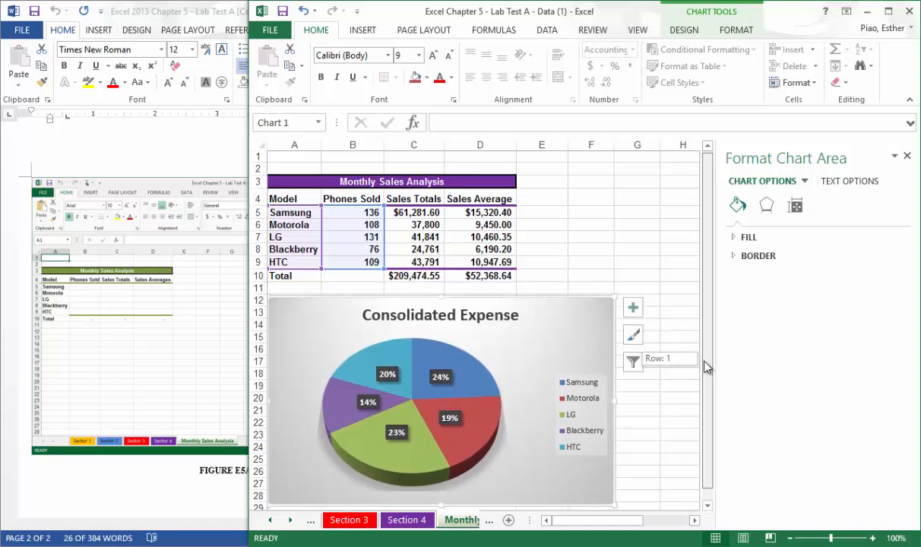
Check the chart placement instruction in the Word document, and resize the chart in Excel so its lower-right corner reaches cell J30.
left_click(215, 385)
scroll(216, 385, "up", 4)
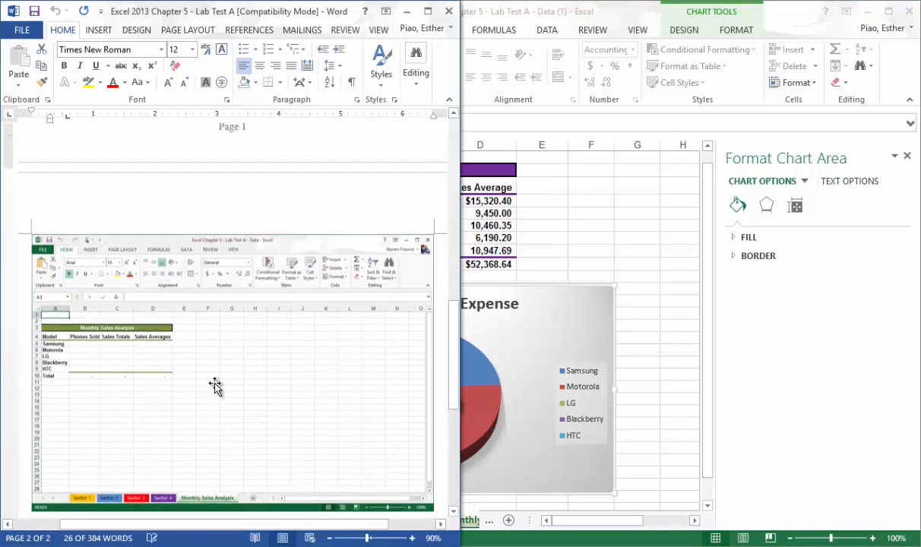
scroll(216, 384, "up", 10)
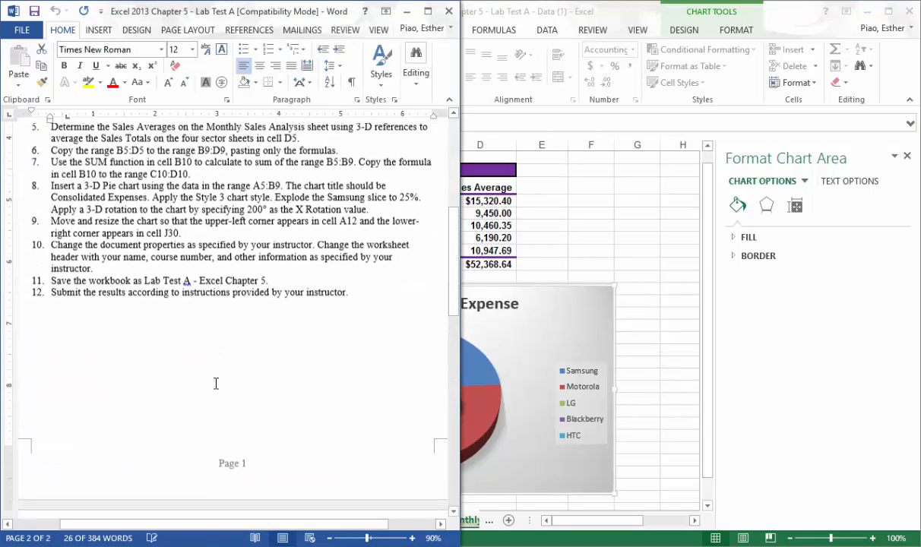
scroll(216, 385, "up", 1)
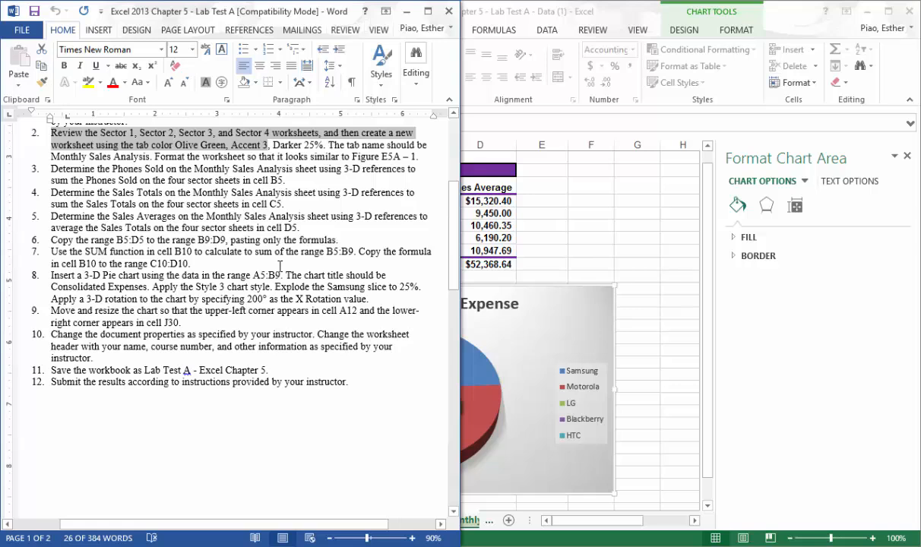
scroll(154, 269, "up", 1)
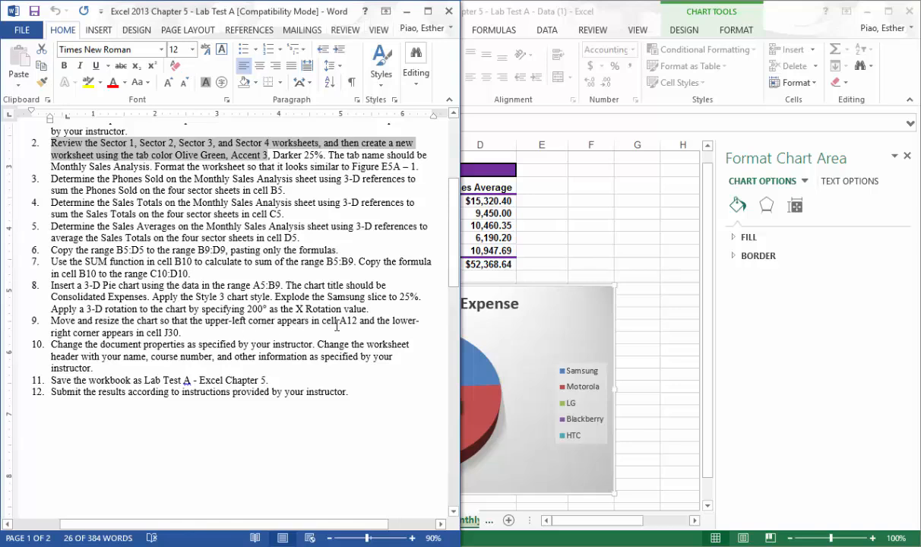
left_click_drag(339, 322, 358, 321)
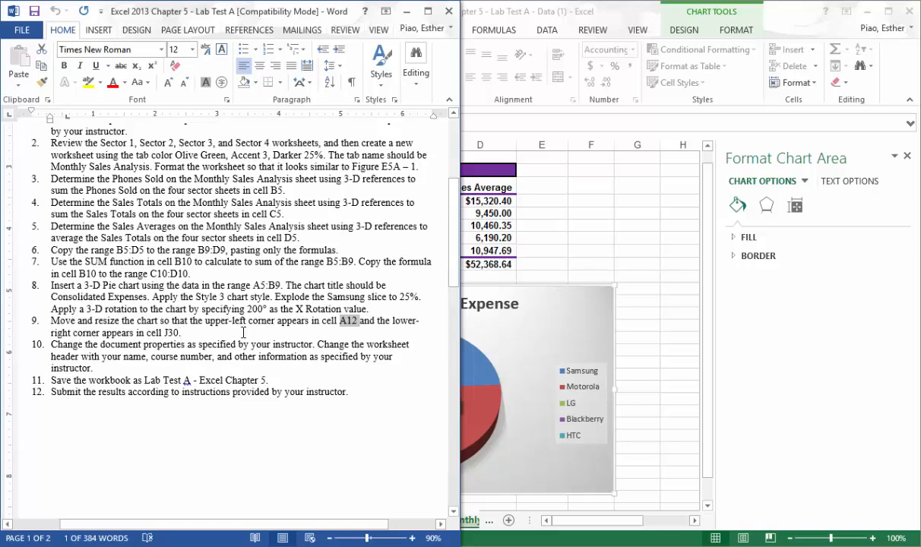
left_click(581, 257)
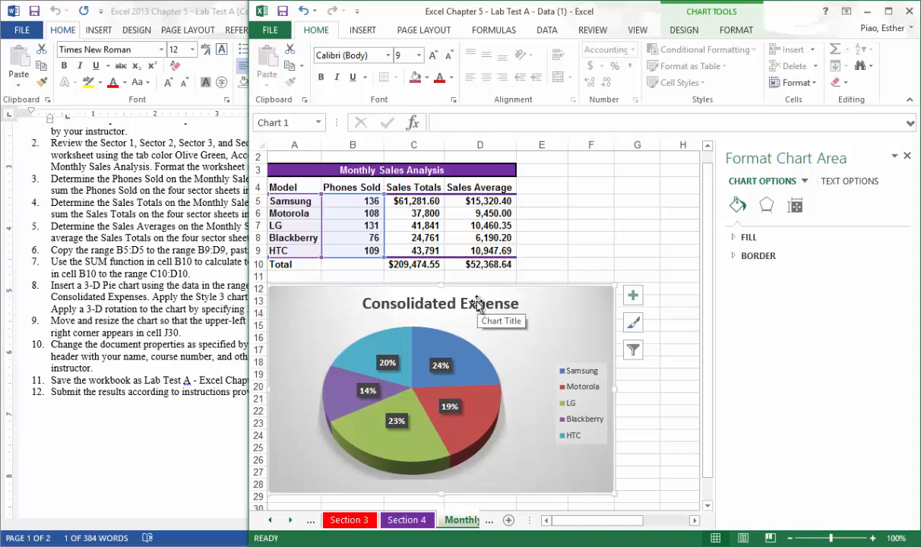
scroll(477, 301, "up", 1)
scroll(477, 302, "down", 1)
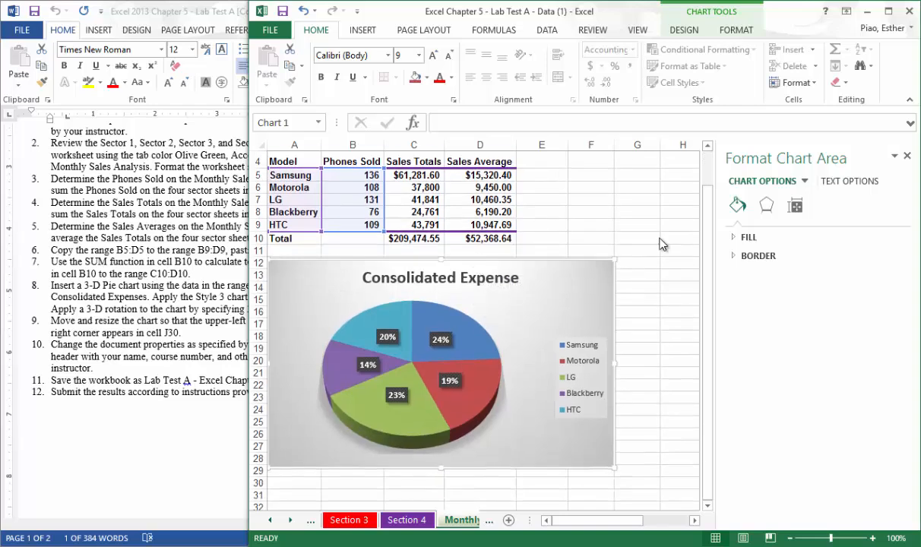
left_click(907, 157)
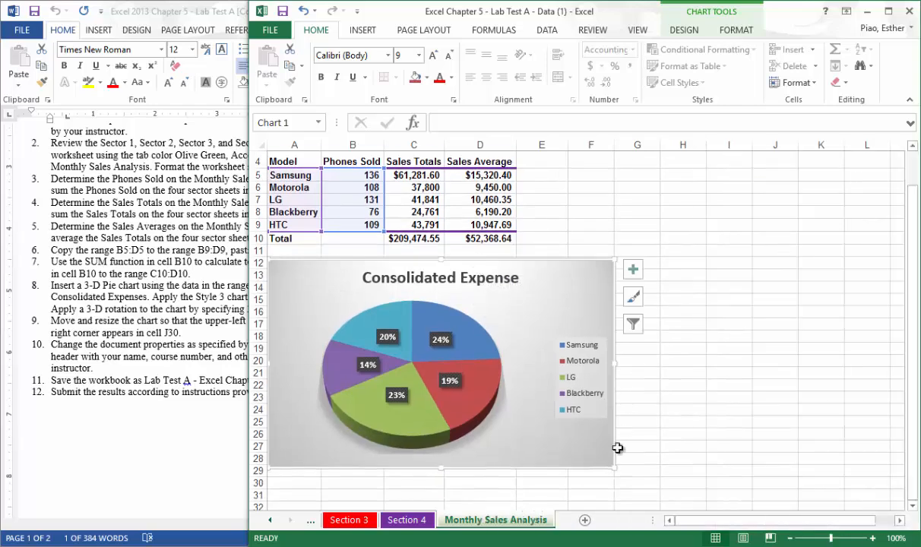
left_click_drag(617, 469, 796, 444)
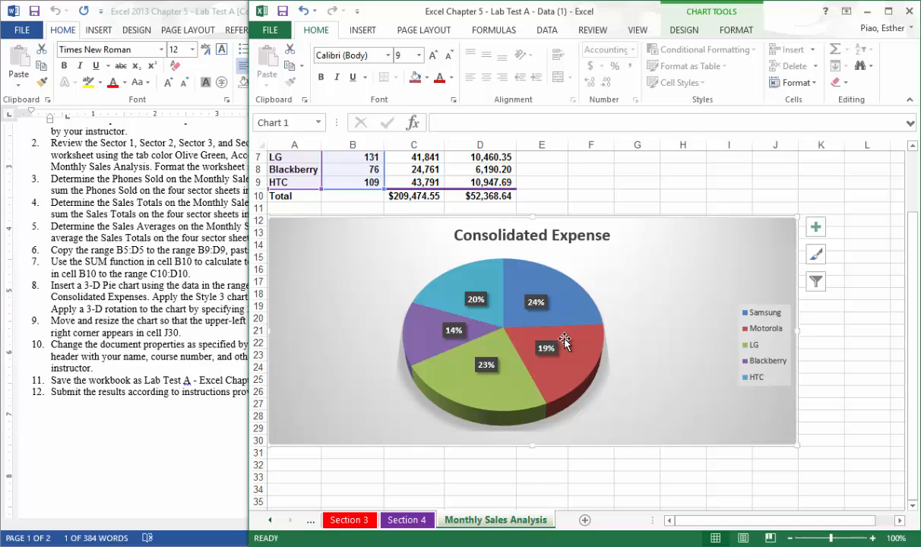
Maximize the Excel workbook window.
mouse_move(561, 294)
mouse_move(528, 332)
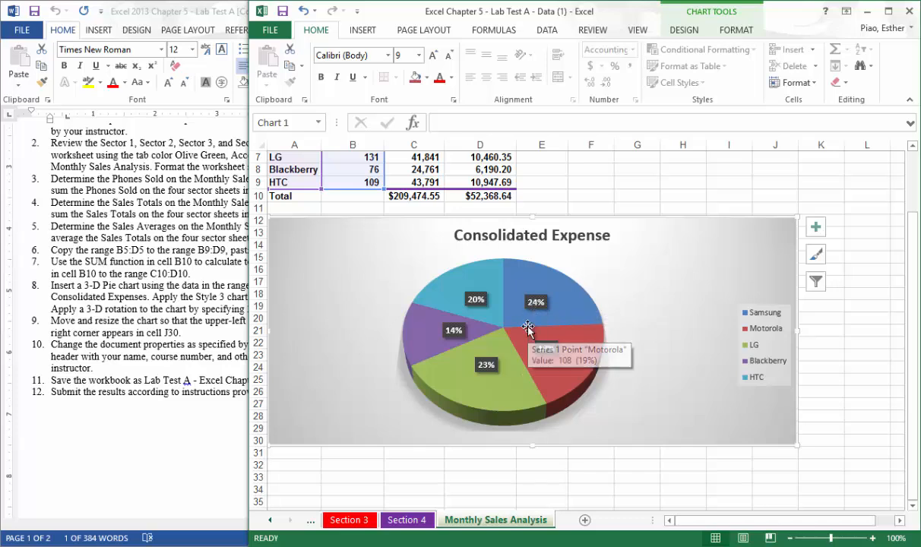
mouse_move(513, 314)
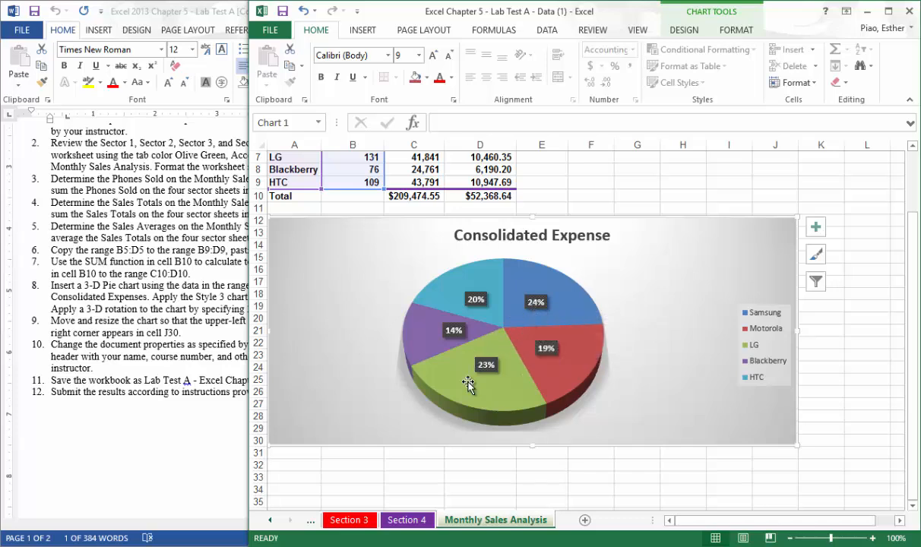
mouse_move(493, 384)
left_click(887, 12)
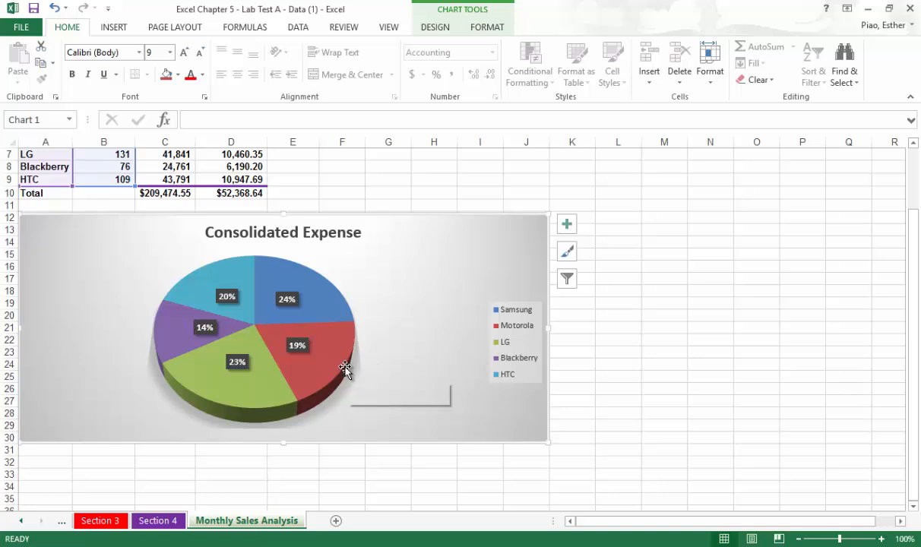
Select only the Samsung slice of the pie and set its point explosion to 25%.
mouse_move(339, 366)
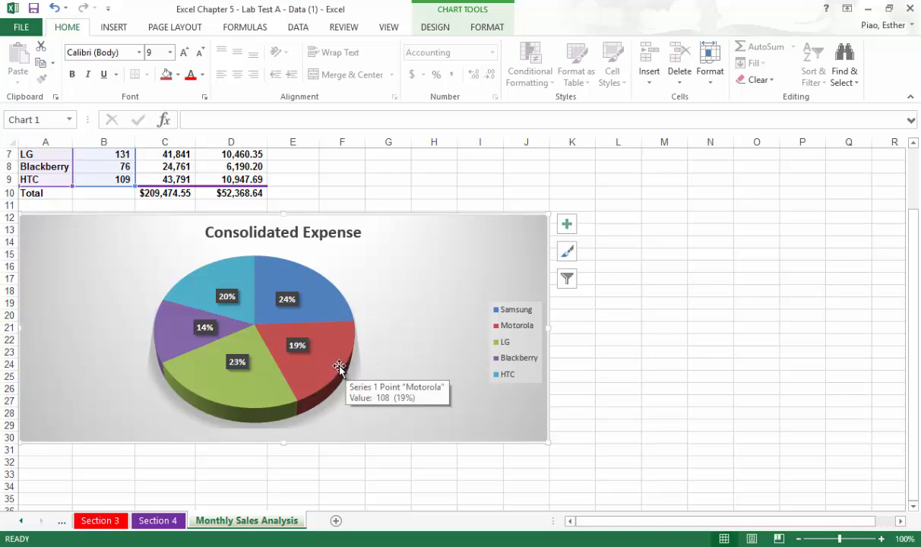
left_click(339, 366)
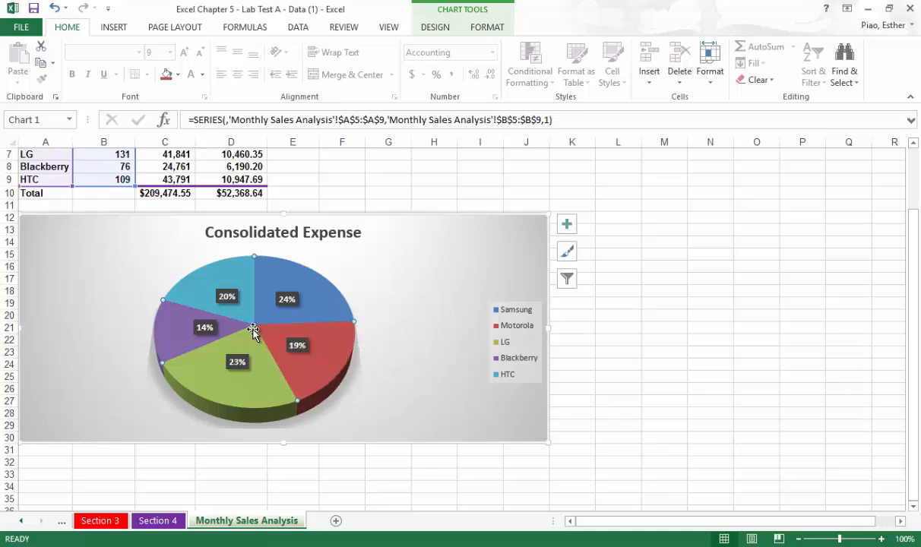
right_click(307, 376)
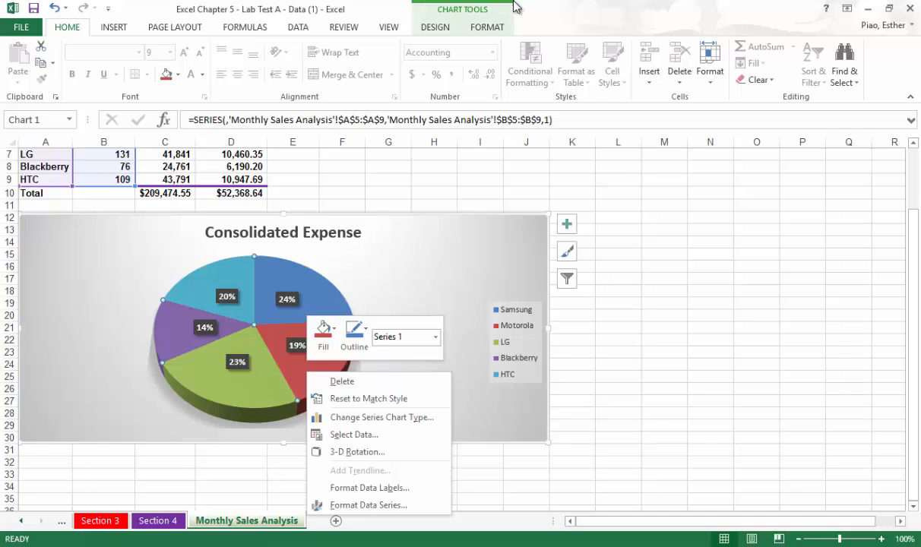
left_click(552, 7)
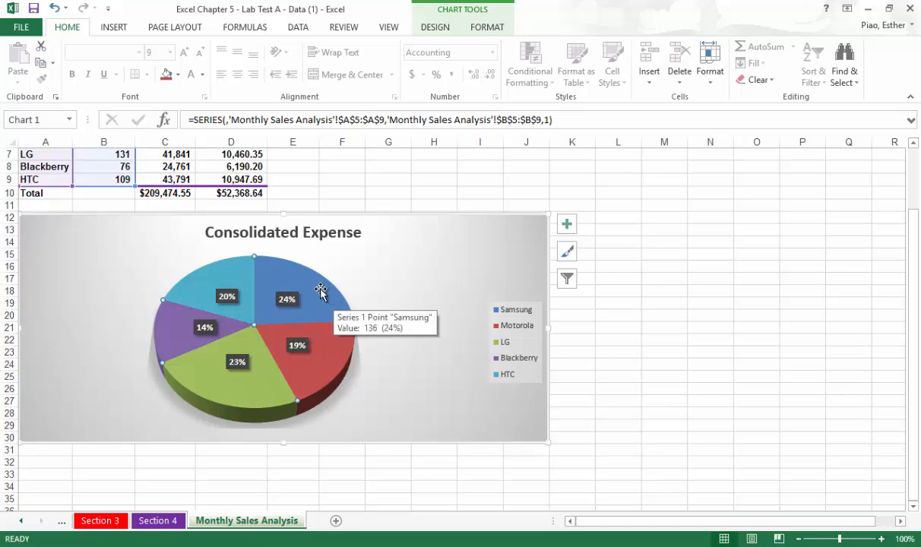
left_click(320, 291)
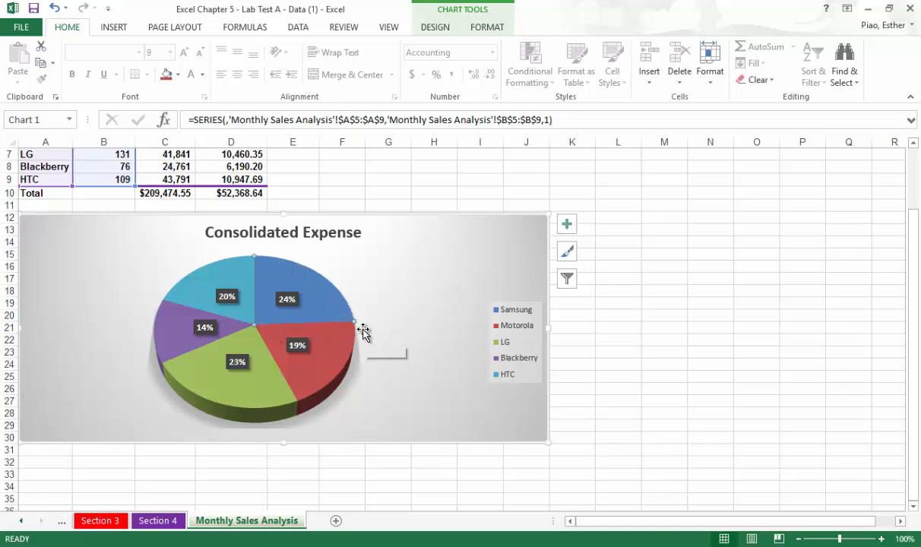
right_click(311, 298)
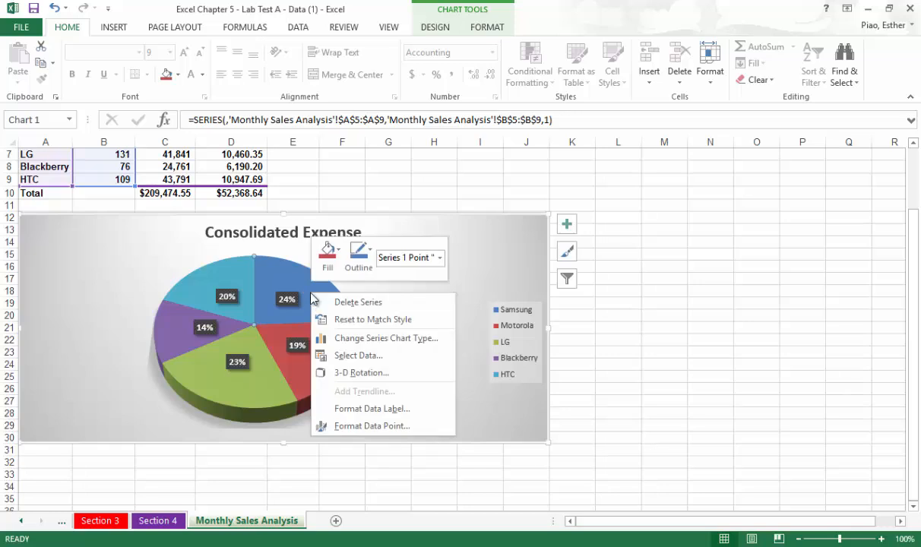
left_click(370, 427)
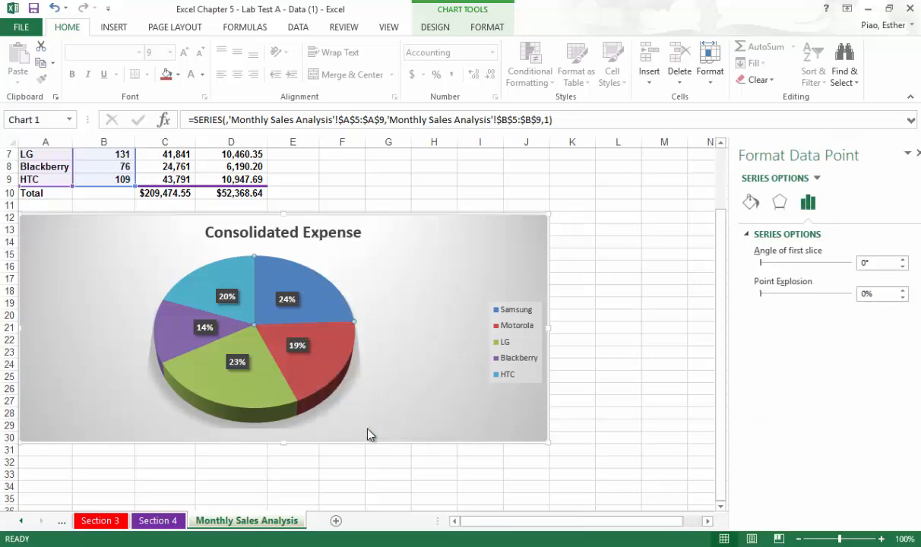
right_click(339, 304)
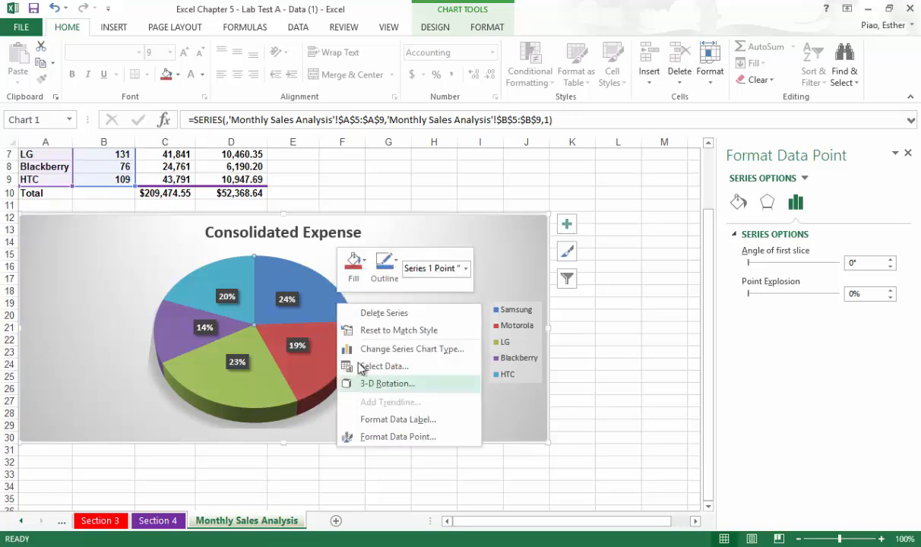
left_click(815, 339)
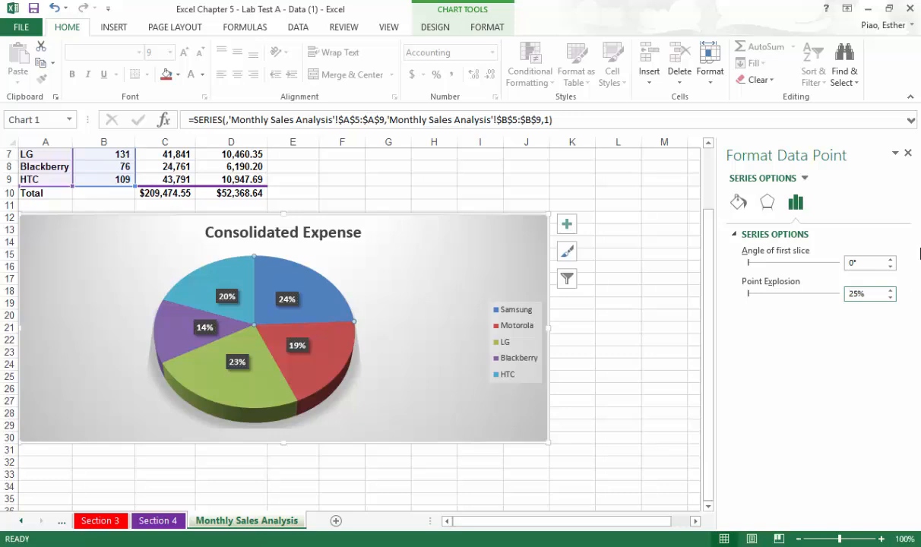
Set the pie chart's angle of first slice to 270°.
left_click(874, 264)
left_click_drag(854, 263, 844, 264)
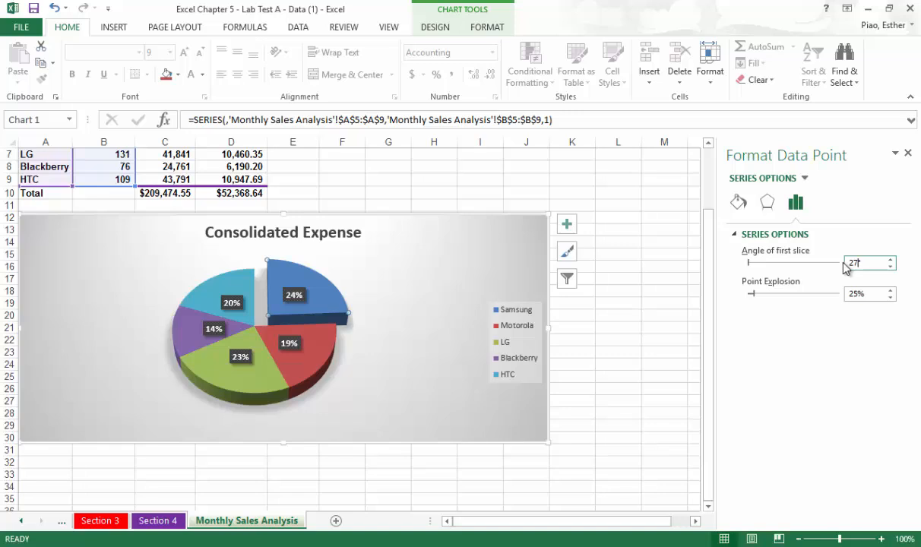
key("Return")
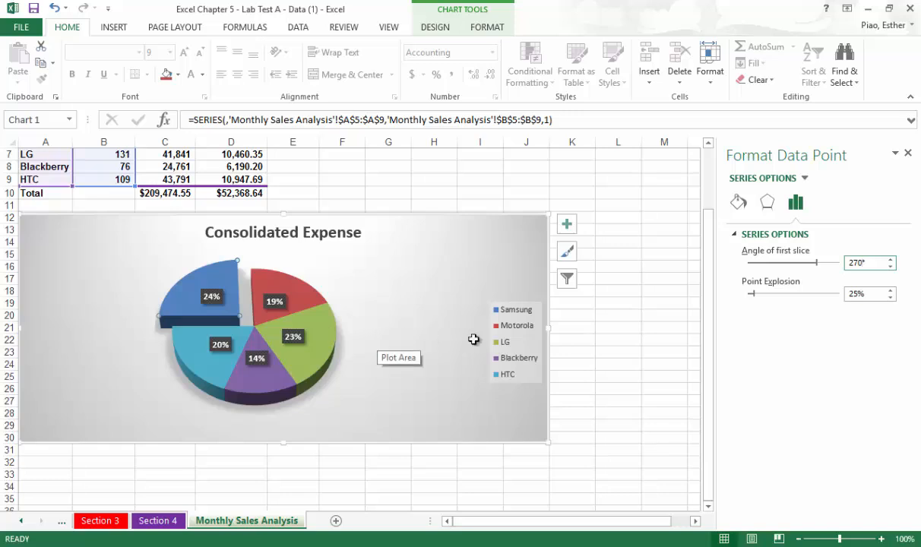
Switch the Monthly Sales Analysis worksheet to Page Layout view.
left_click_drag(711, 378, 680, 260)
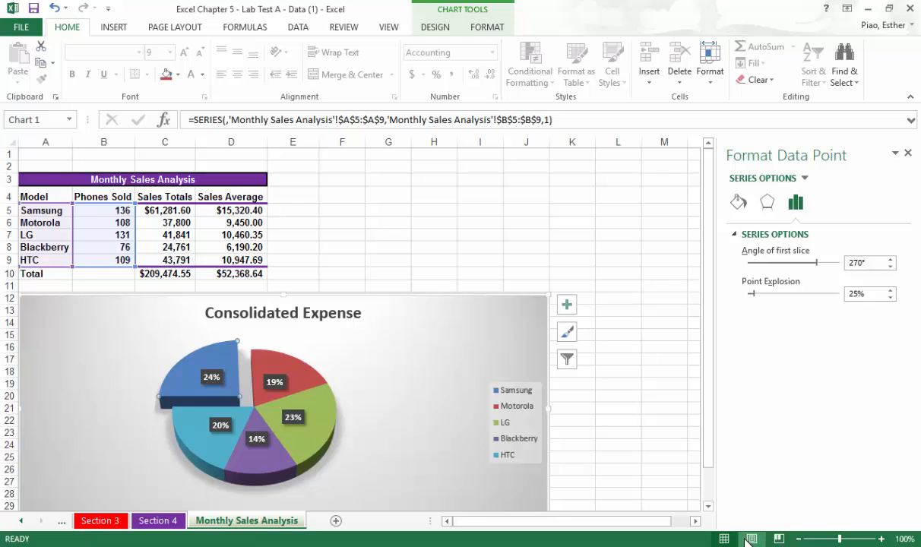
left_click(750, 539)
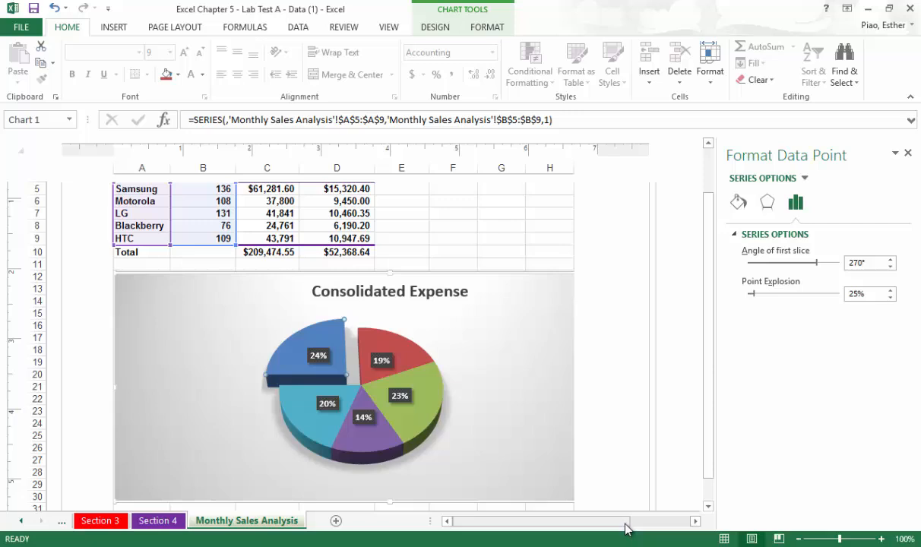
Enter the student's name in the left section of the Monthly Sales Analysis page header.
left_click_drag(625, 524, 625, 527)
mouse_move(707, 403)
left_mouse_down()
mouse_move(713, 332)
mouse_move(702, 402)
left_mouse_up()
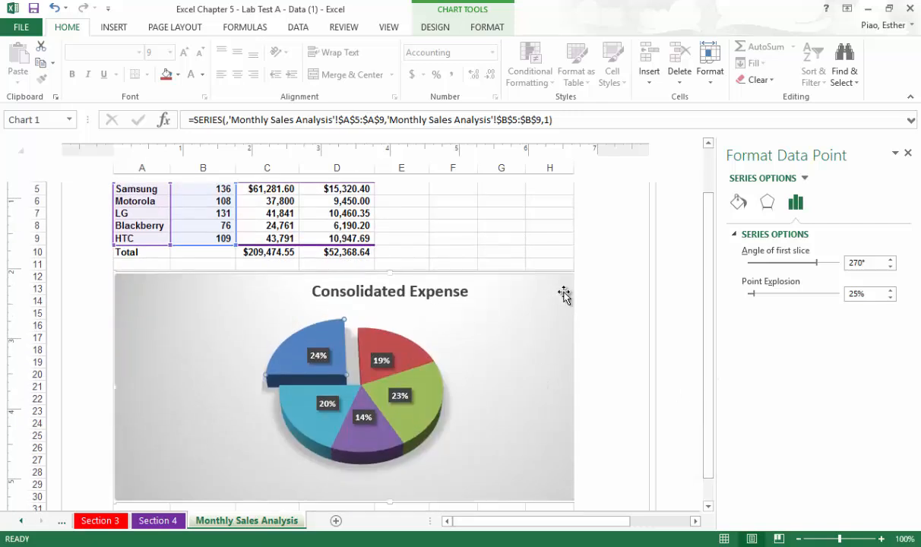
left_click_drag(529, 522, 464, 520)
left_click_drag(711, 403, 709, 487)
left_click_drag(710, 379, 722, 288)
left_click_drag(621, 522, 562, 512)
left_click_drag(711, 358, 722, 296)
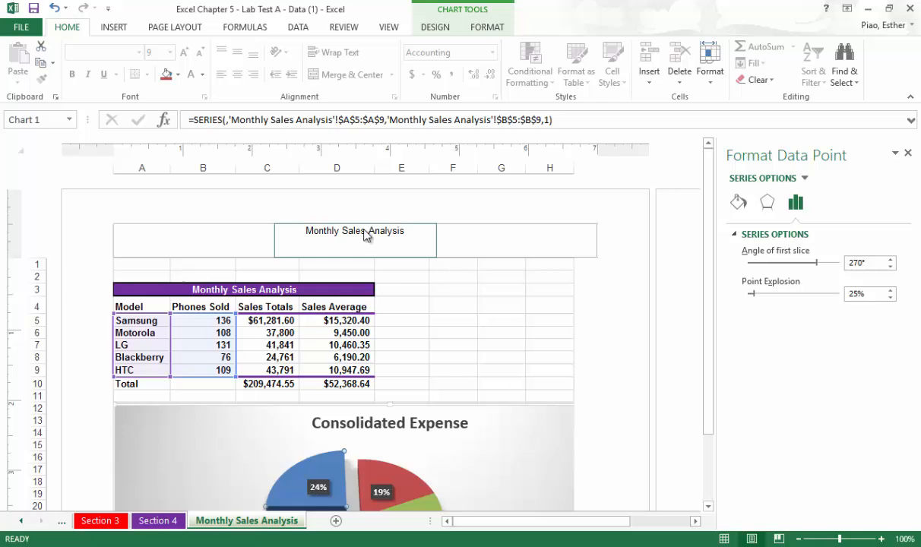
left_click(206, 232)
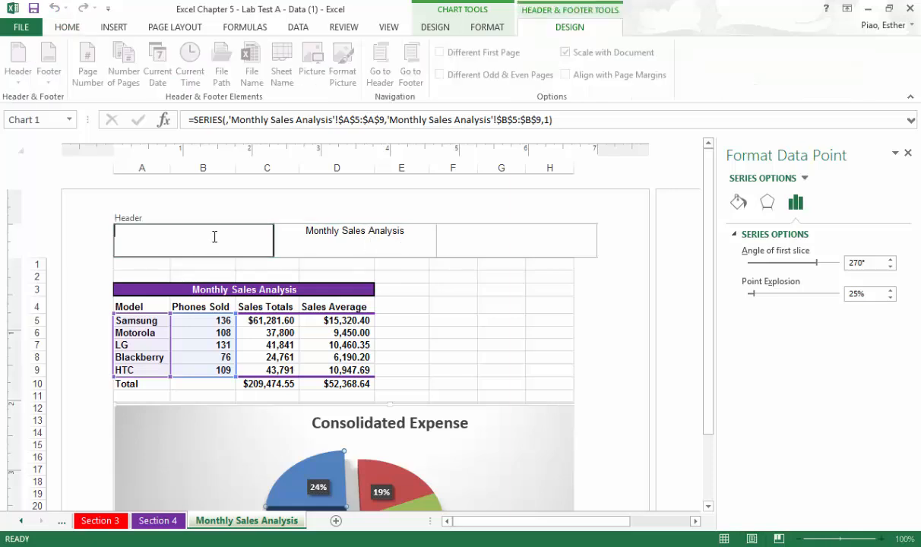
type("Wen,")
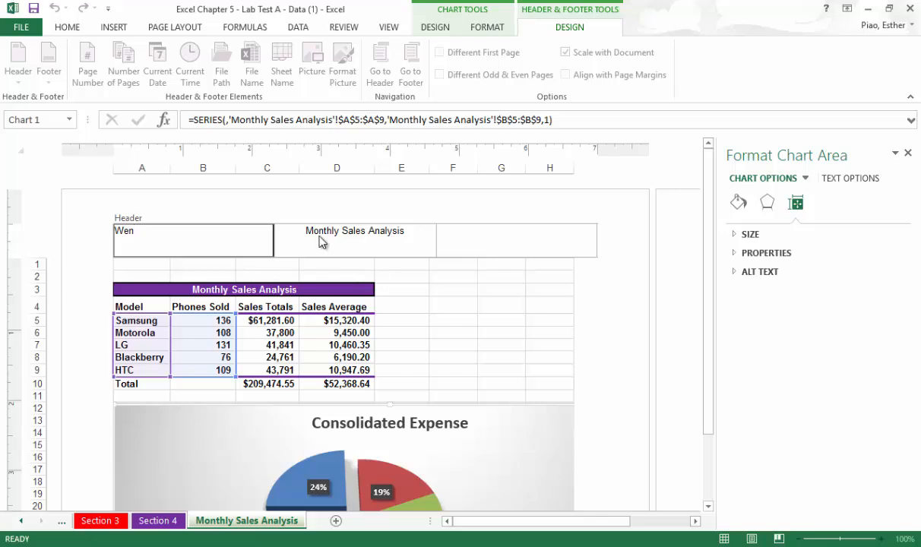
Add BUS215D on a new line below the sheet name in the page header's center section.
left_click(375, 233)
left_click(399, 234)
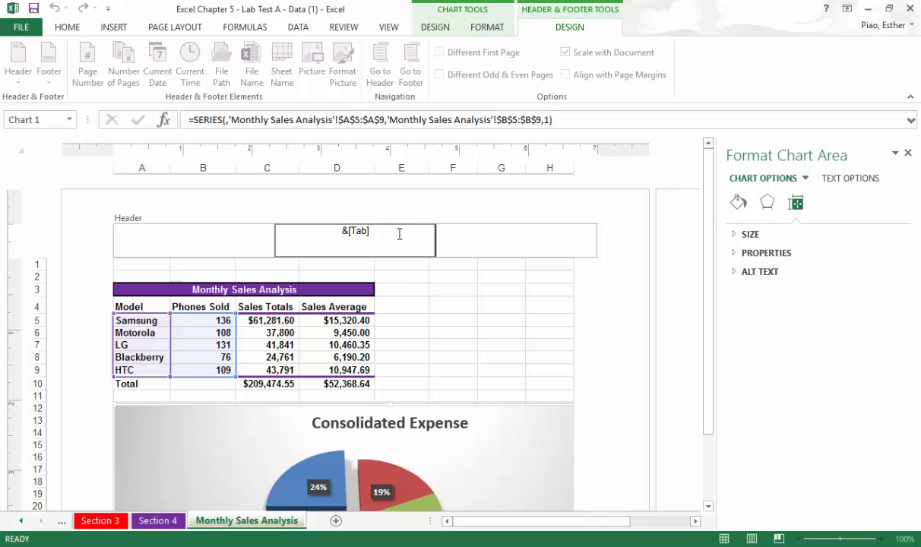
type("BUS21D")
key("BackSpace")
type("5D")
left_click(459, 234)
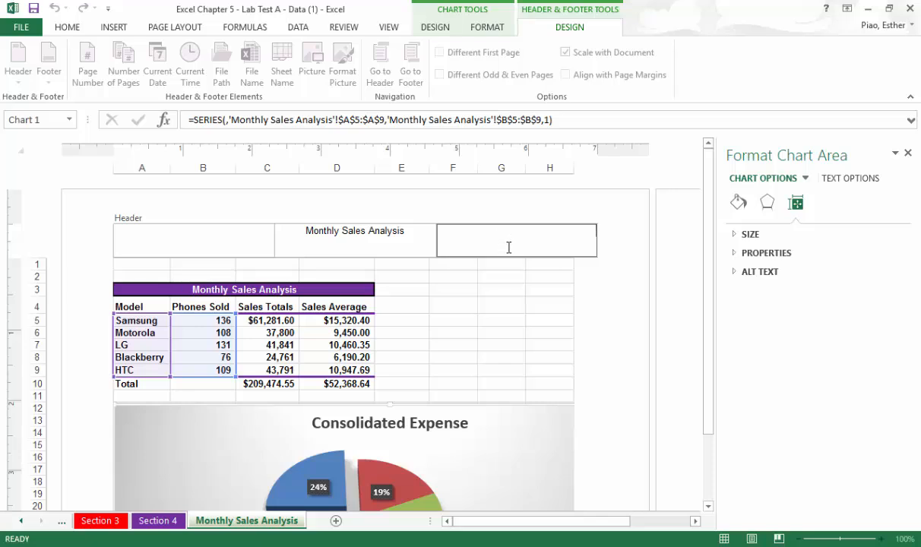
left_click(429, 242)
left_click(481, 240)
left_click(490, 31)
left_click(435, 30)
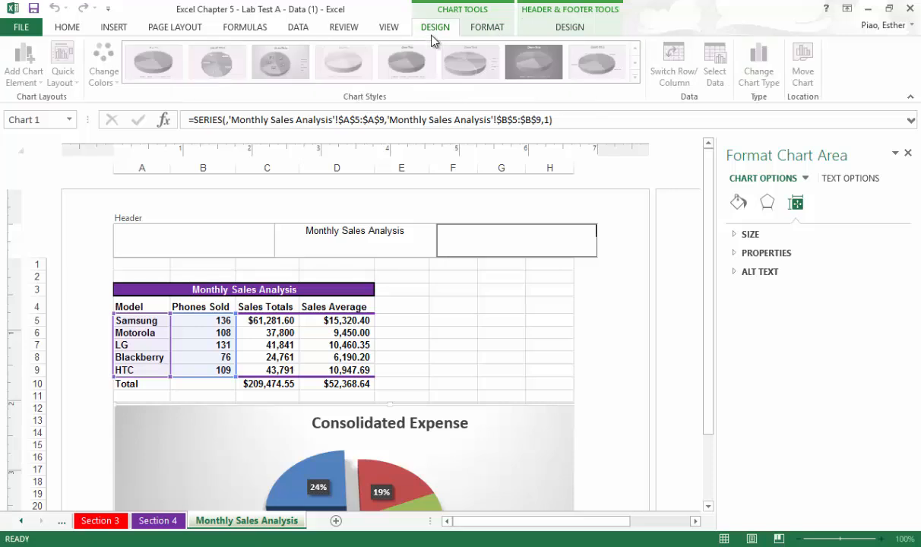
left_click(559, 28)
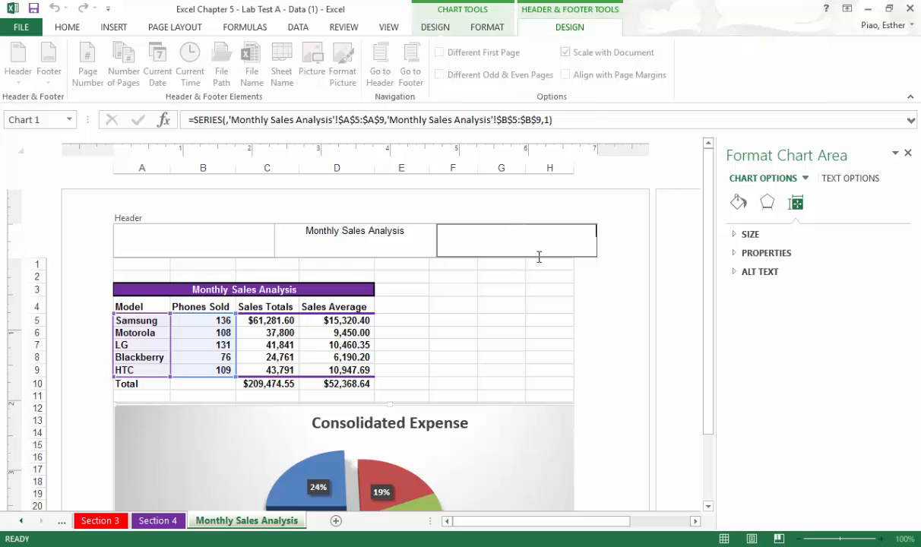
left_click(555, 238)
left_click(606, 348)
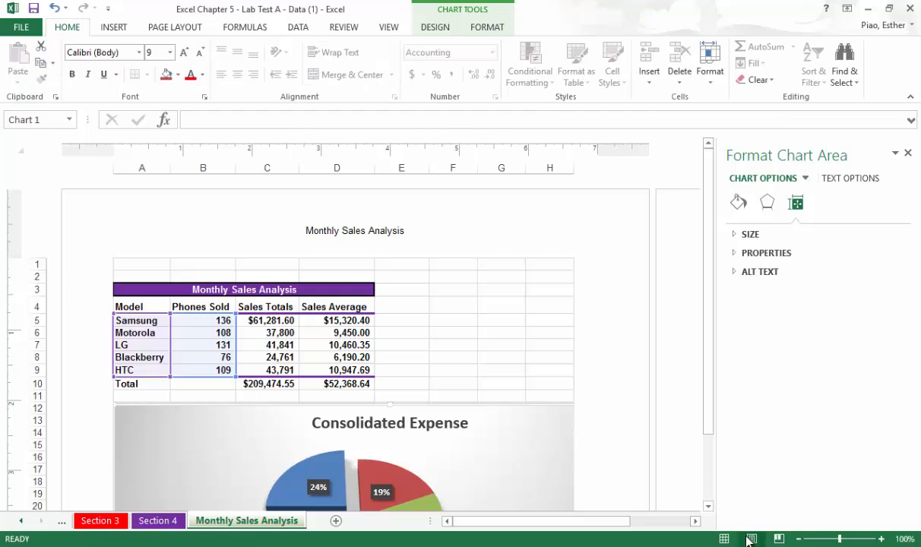
Return the Monthly Sales Analysis worksheet to Normal view.
left_click(725, 538)
scroll(631, 392, "up", 1)
scroll(631, 392, "up", 1)
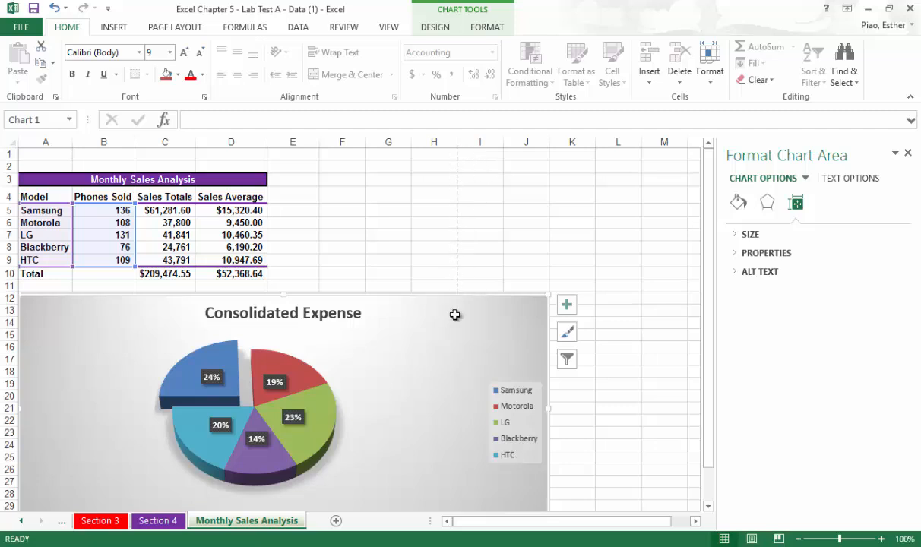
Preview the selected chart's printout, view its page setup and return to the worksheet.
left_click(21, 28)
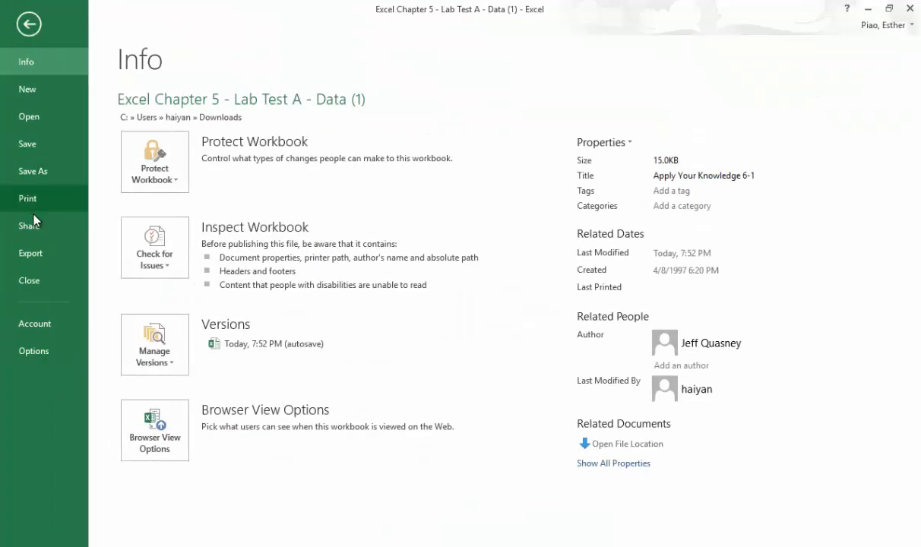
left_click(35, 195)
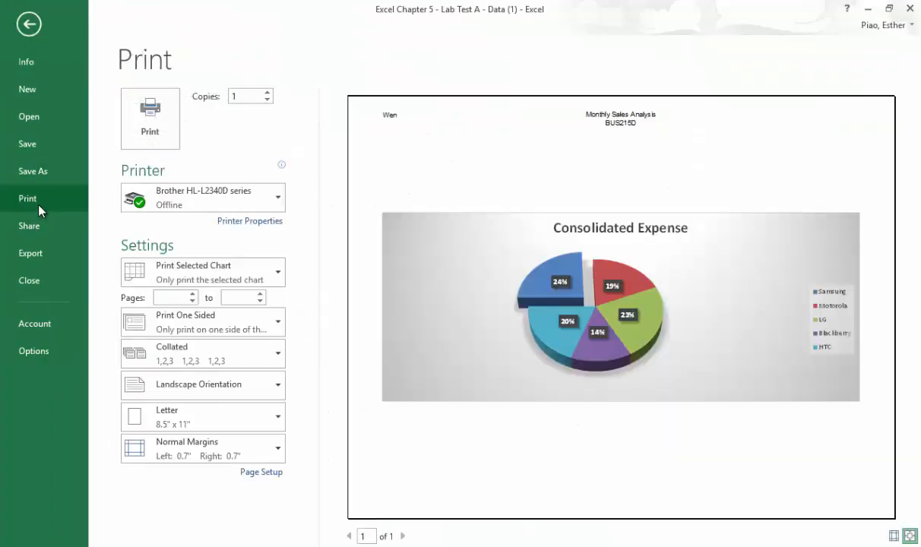
left_click(256, 474)
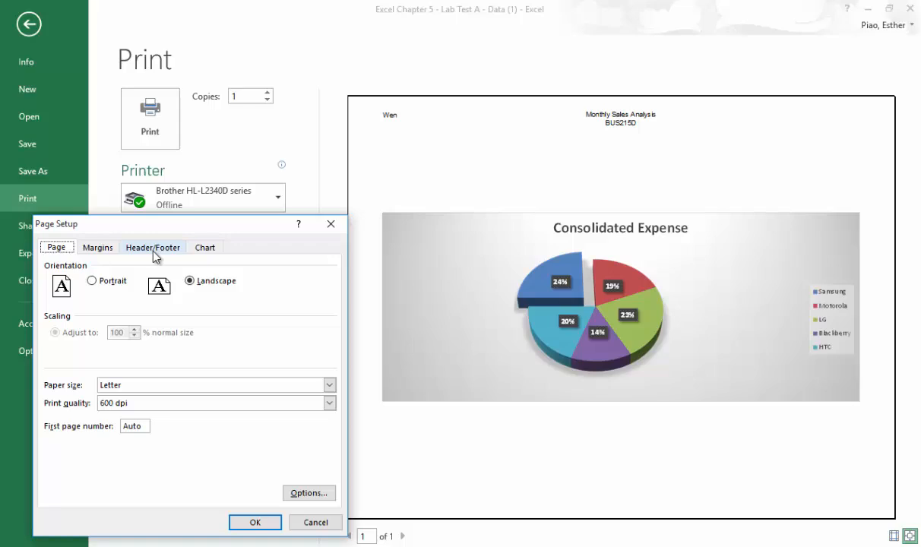
left_click(332, 224)
left_click(30, 25)
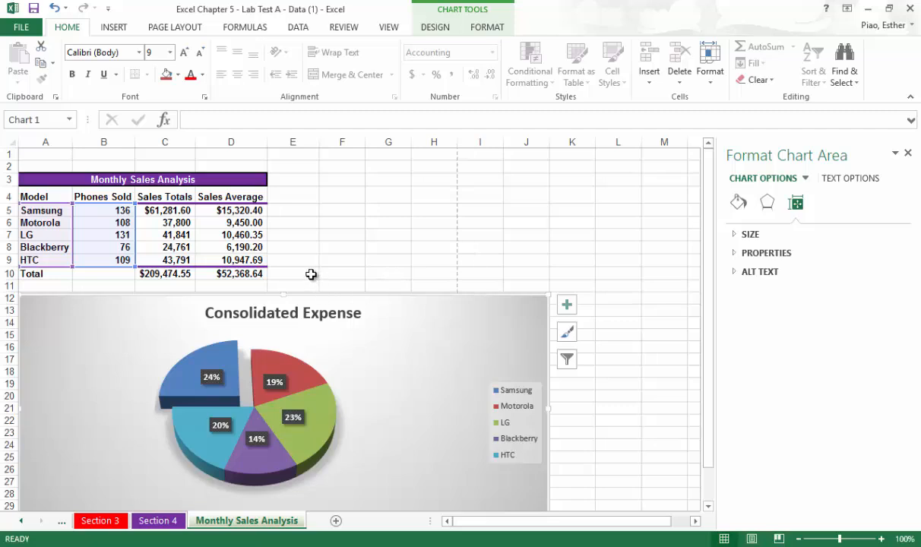
Deselect the chart and preview every printed page of the active worksheet.
left_click(311, 274)
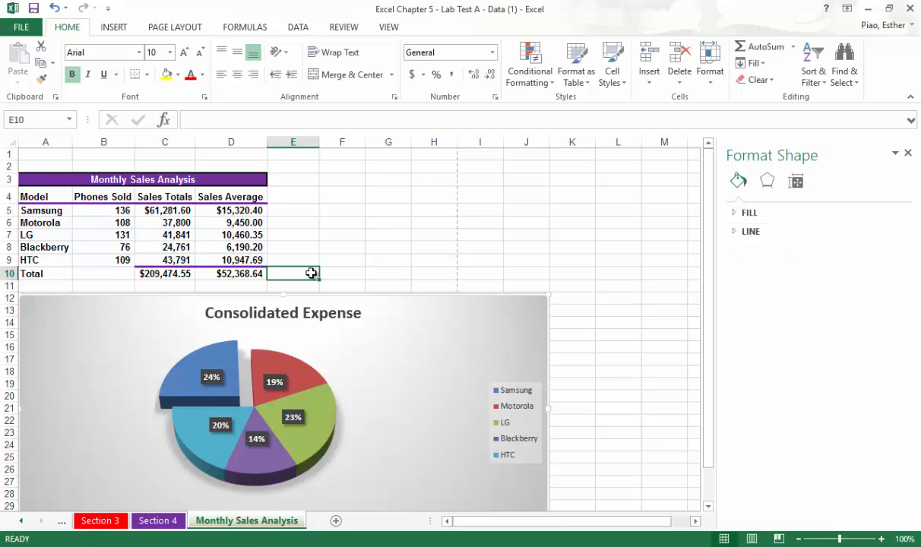
left_click(314, 244)
left_click(317, 224)
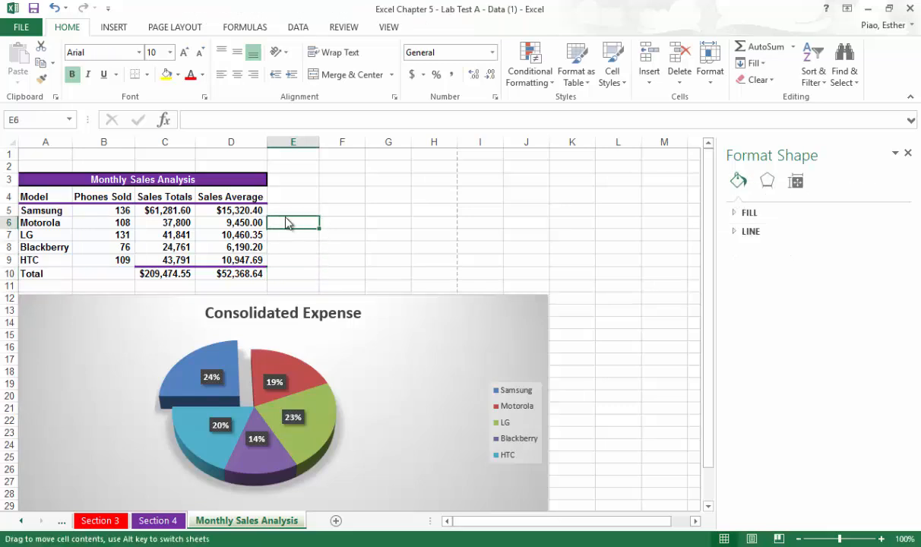
left_click(31, 28)
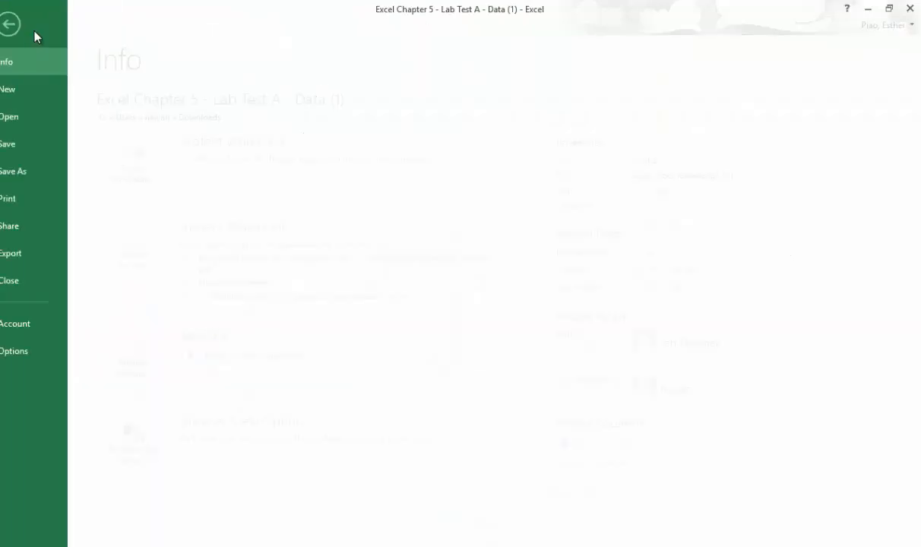
left_click(44, 201)
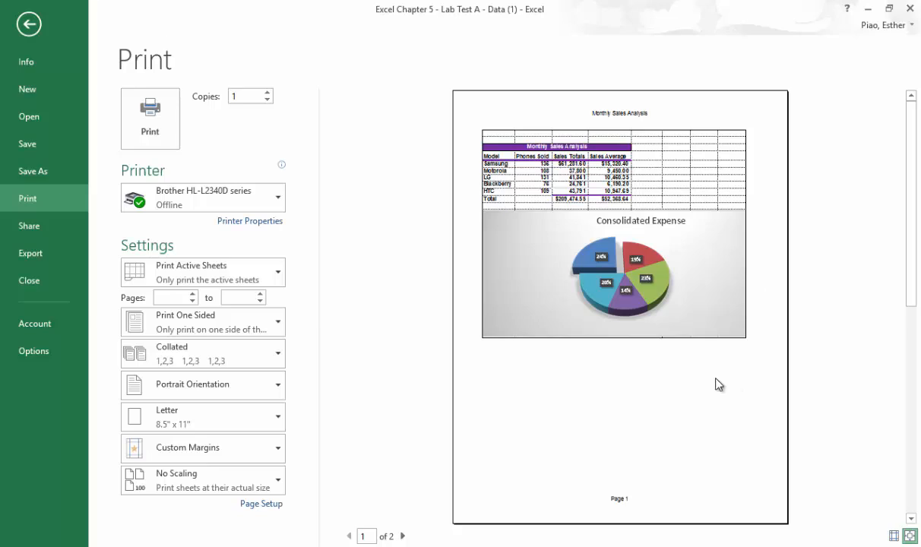
left_click(403, 536)
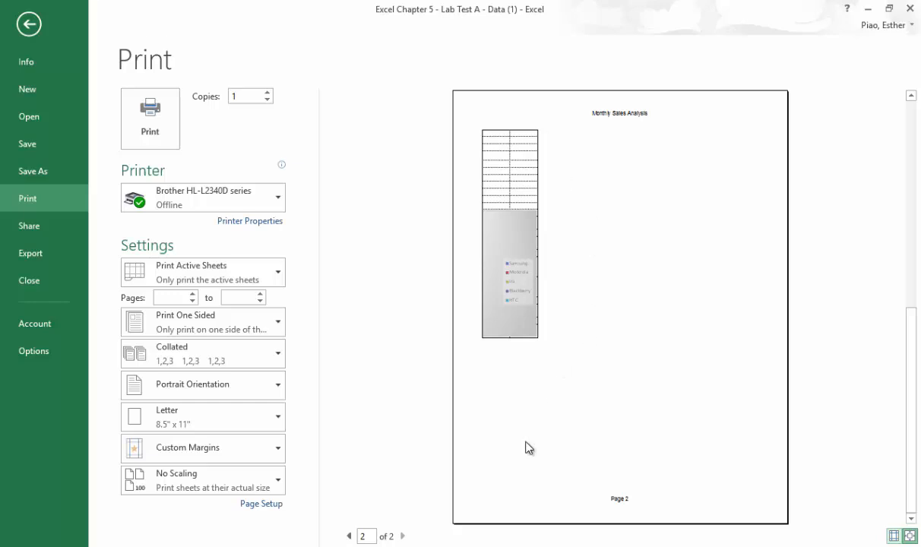
left_click(349, 536)
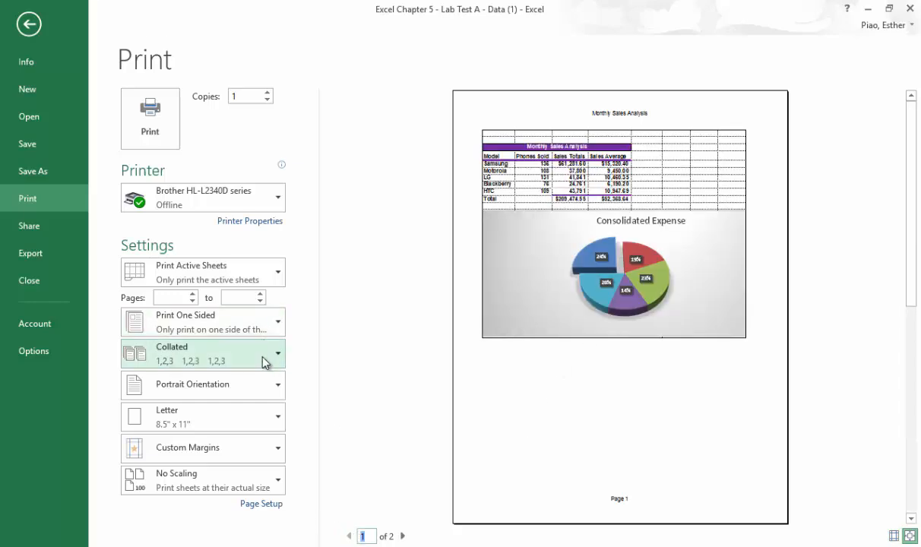
In the worksheet's custom header, enter the student's name in the left section and the date and time codes, separated by a comma, in the right.
left_click(276, 505)
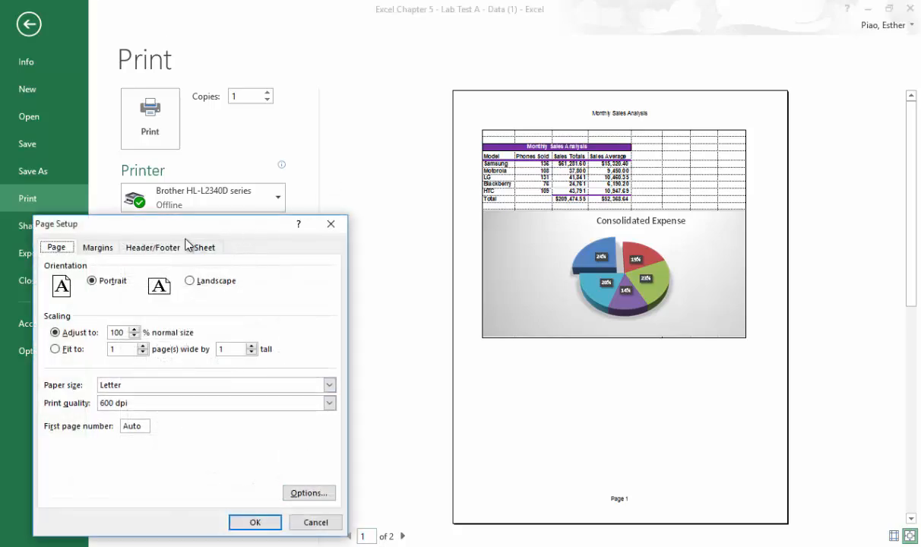
left_click(176, 248)
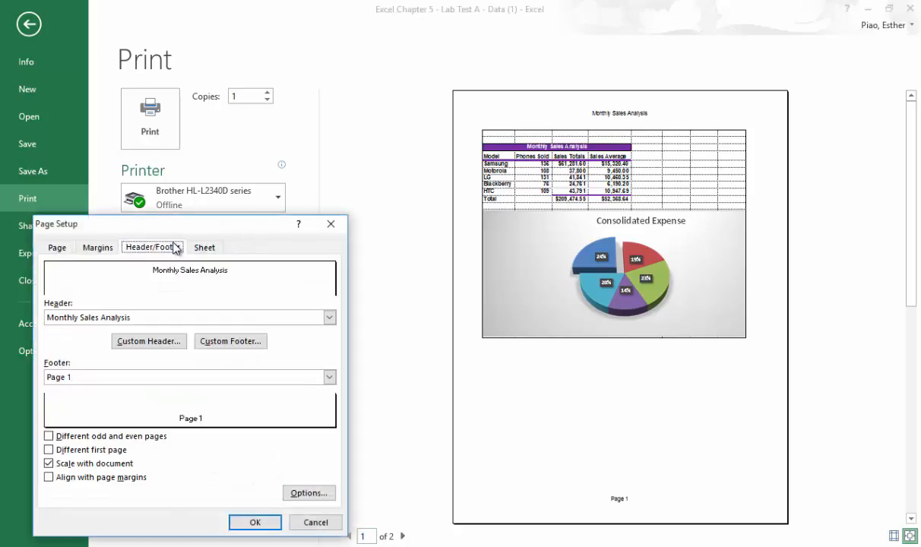
left_click(174, 352)
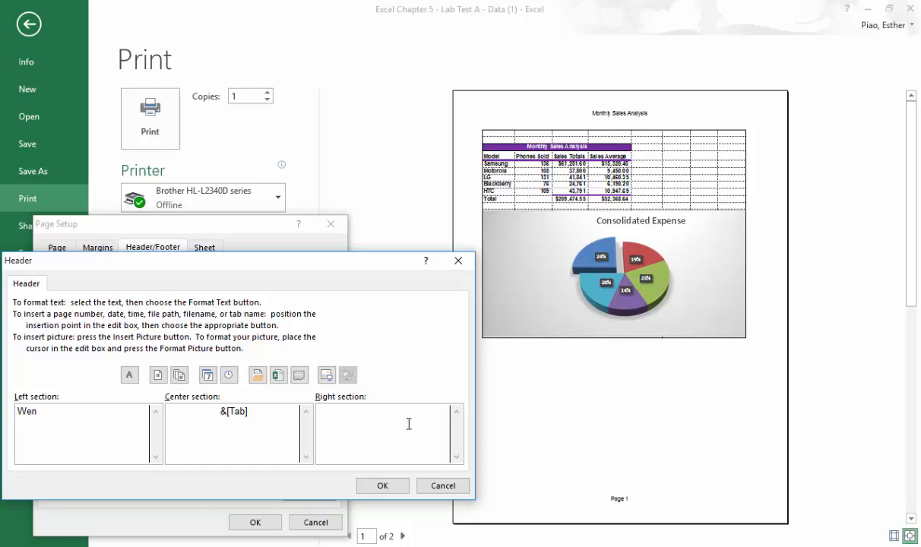
left_click(373, 422)
left_click(207, 376)
type(",")
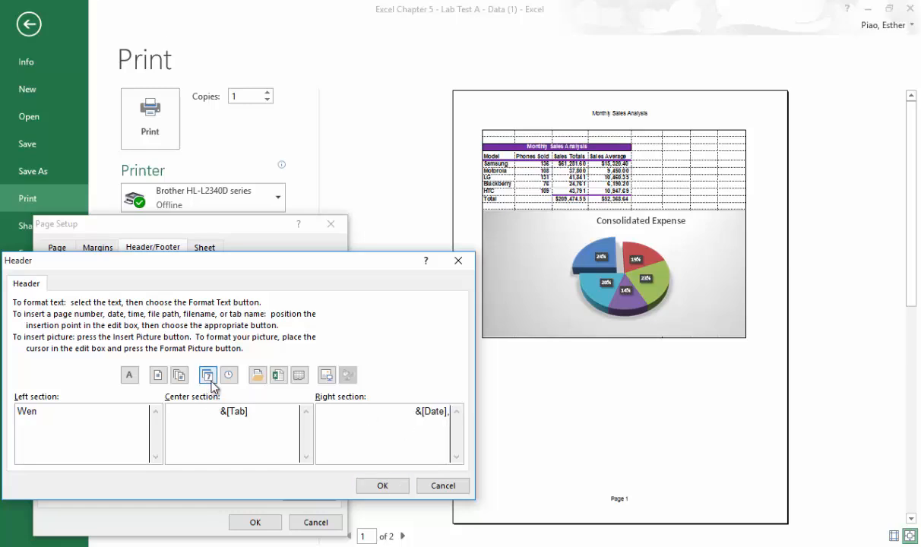
left_click(229, 376)
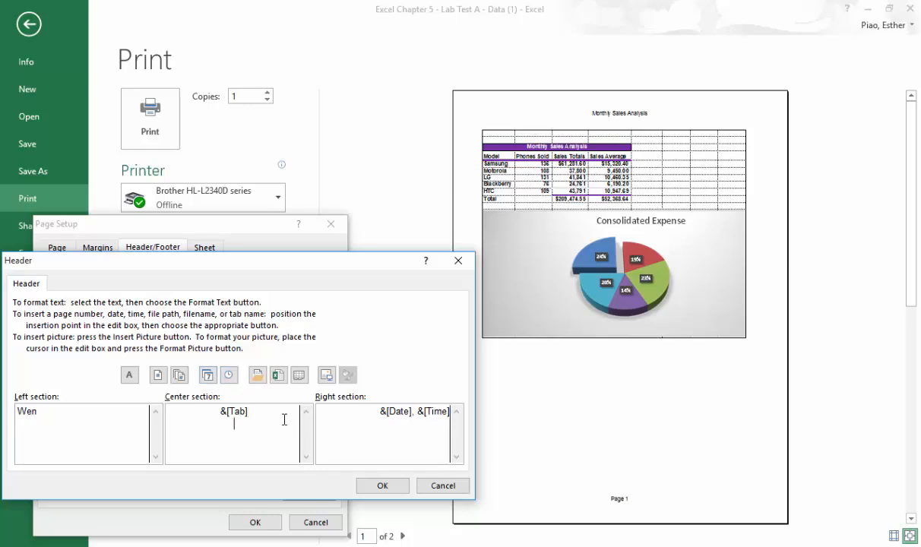
Put BUS215D beneath the sheet name code in the custom header's center section and apply the page setup.
type("S215D")
left_click(382, 486)
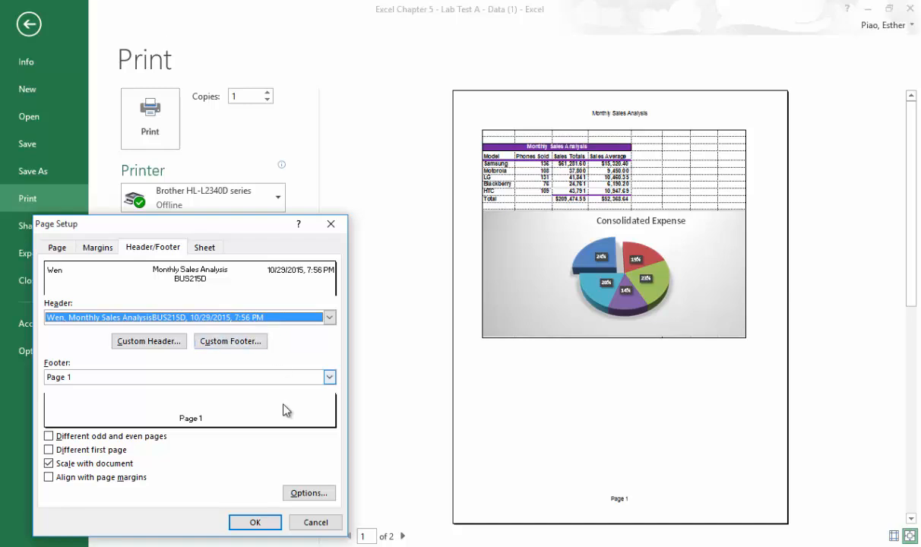
left_click(270, 523)
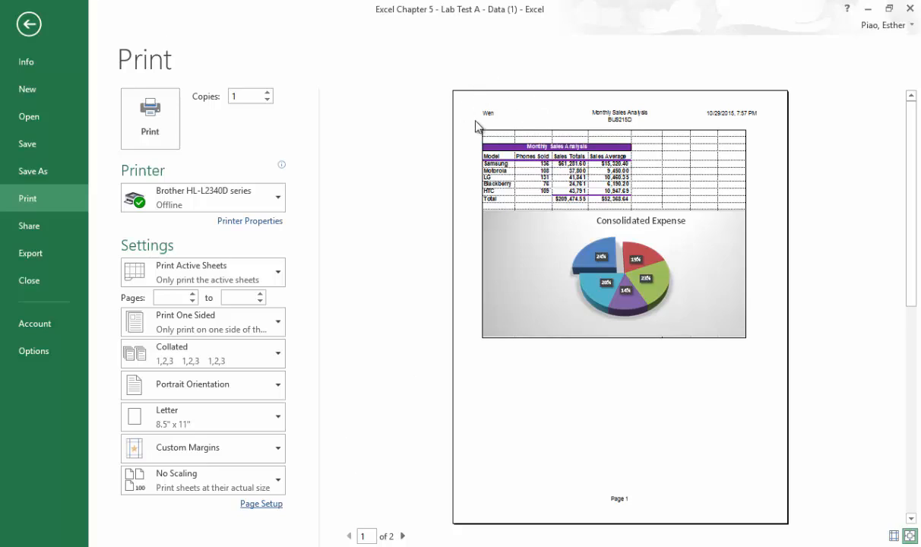
Check the printed pages, set the print scaling to Fit Sheet on One Page and return to the worksheet.
left_click(402, 535)
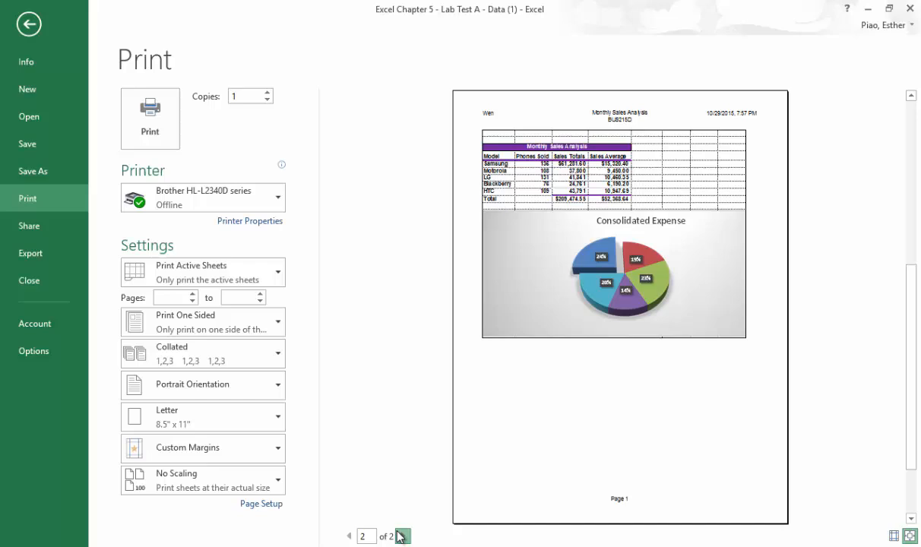
left_click(349, 536)
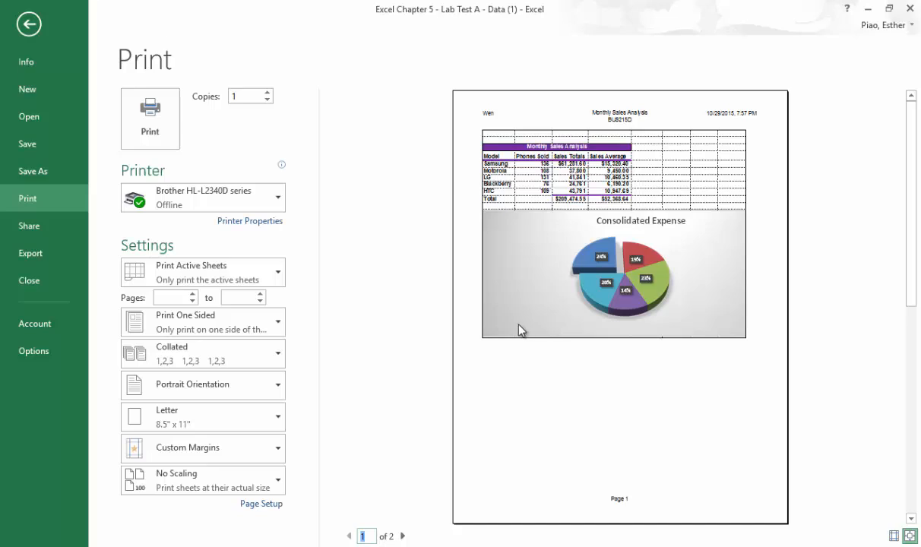
left_click(245, 492)
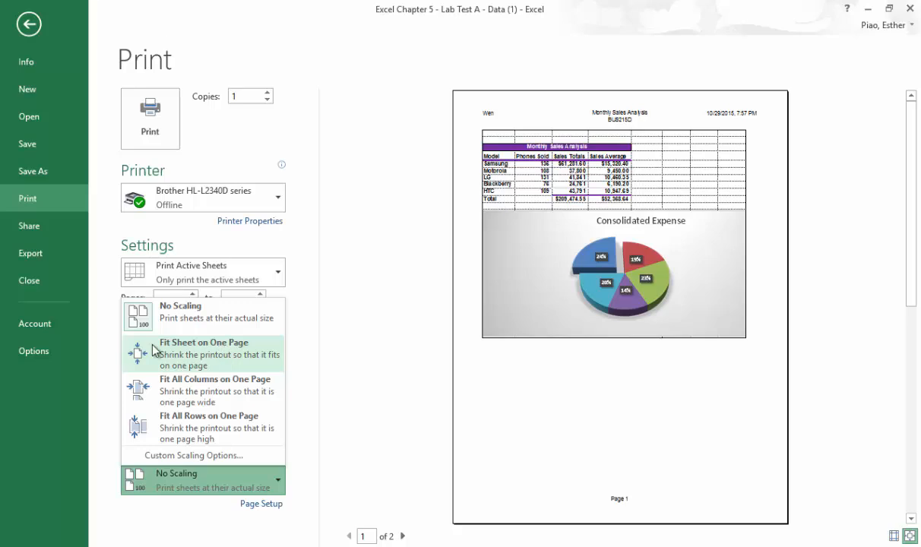
left_click(205, 354)
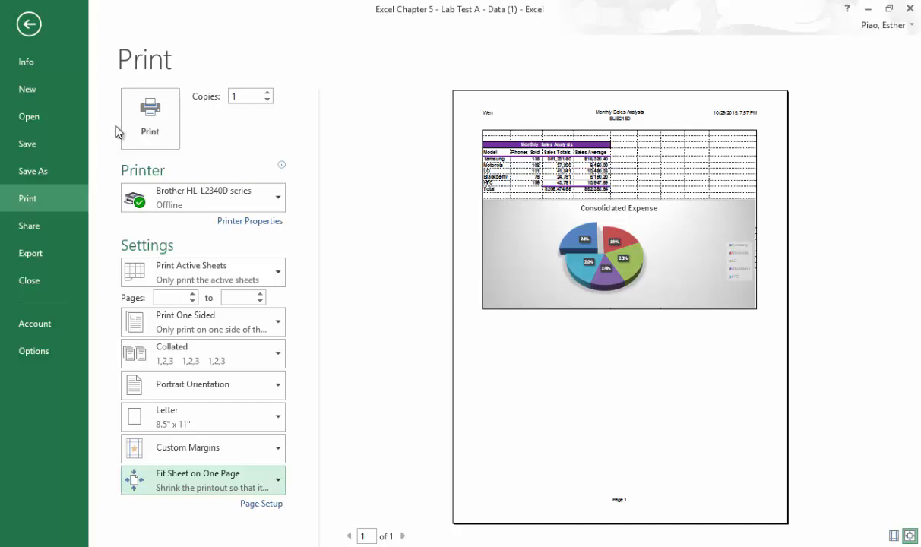
left_click(30, 25)
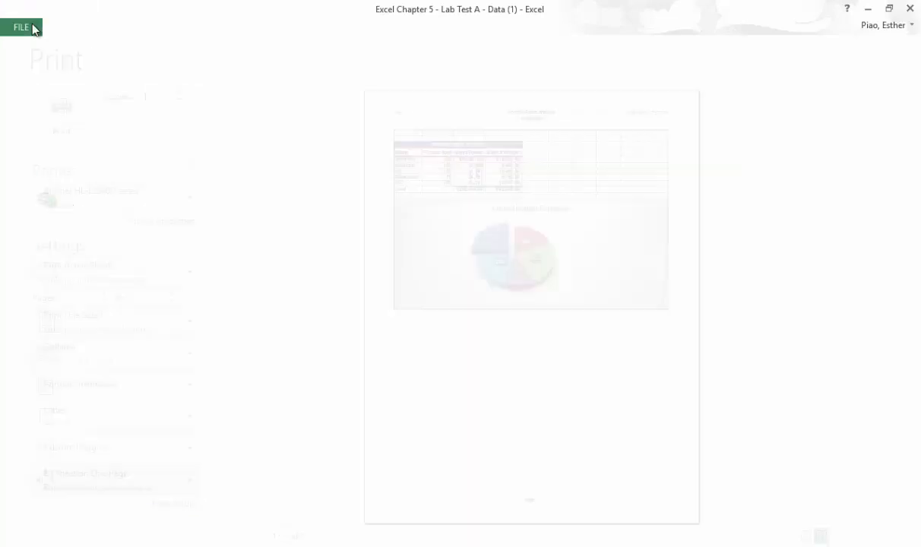
left_click(505, 194)
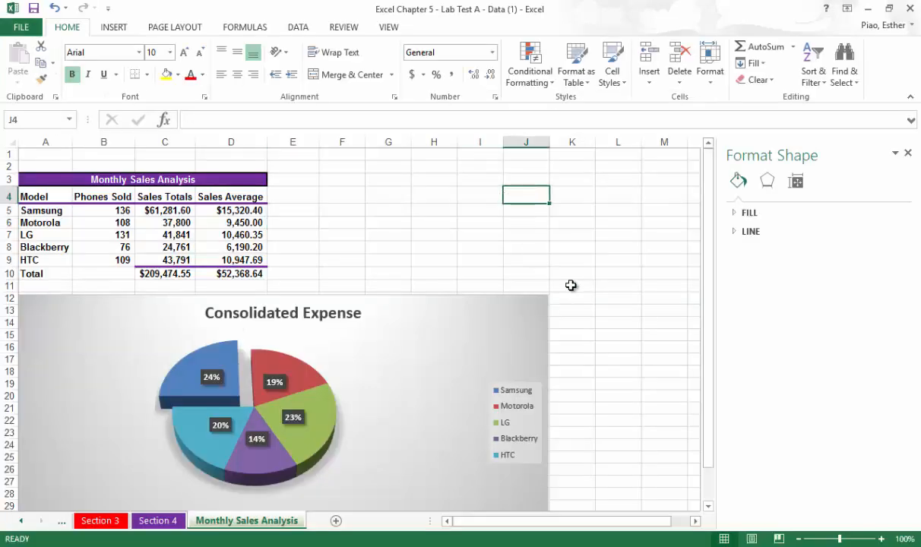
scroll(631, 327, "down", 1)
scroll(545, 294, "up", 1)
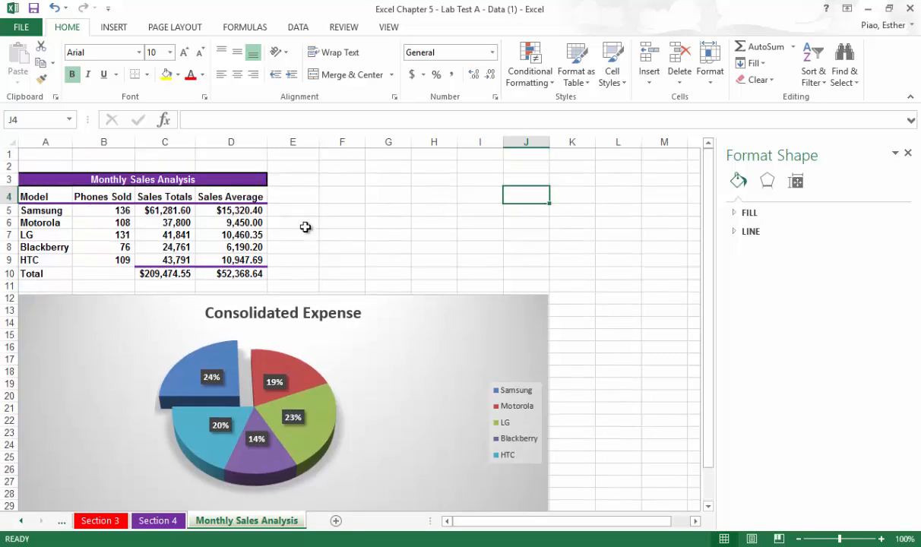